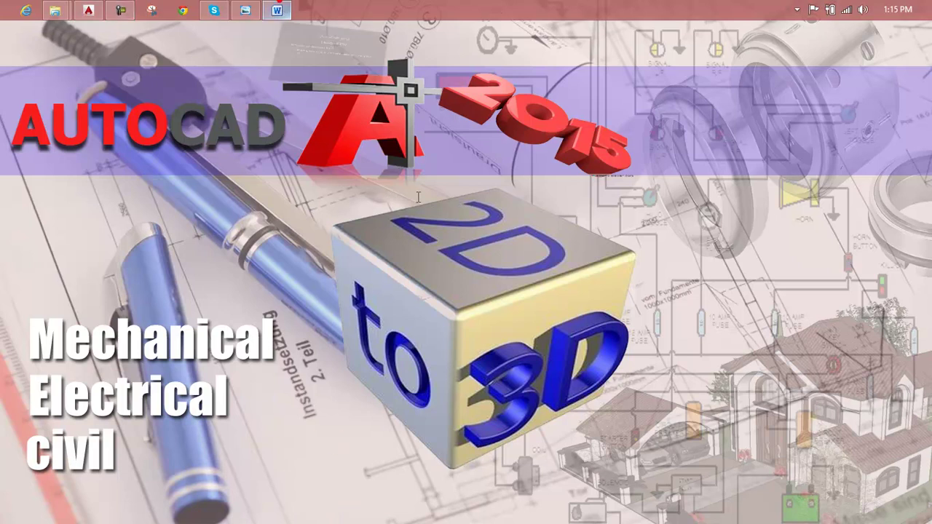
- Show the Lesson 107 notes in Word, then reference image 107 in Windows Photo Viewer
left_click(277, 10)
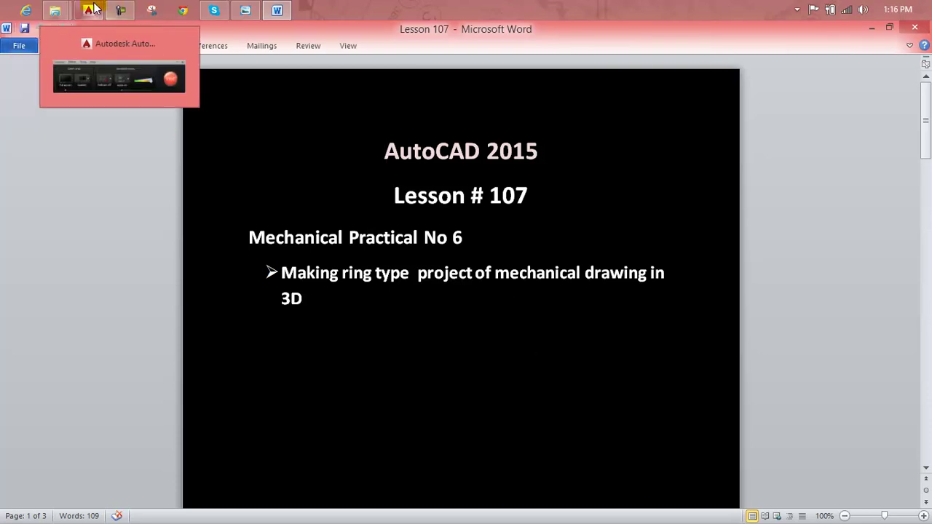
mouse_move(277, 10)
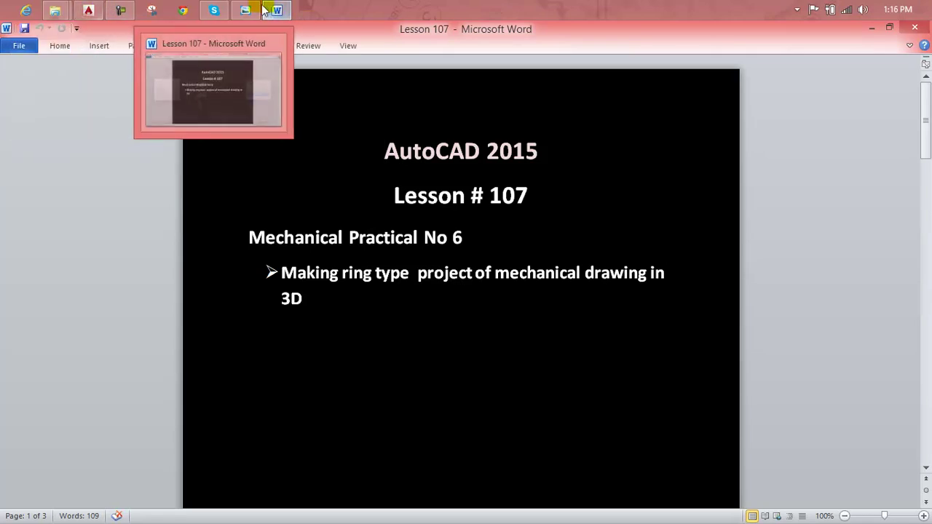
left_click(247, 10)
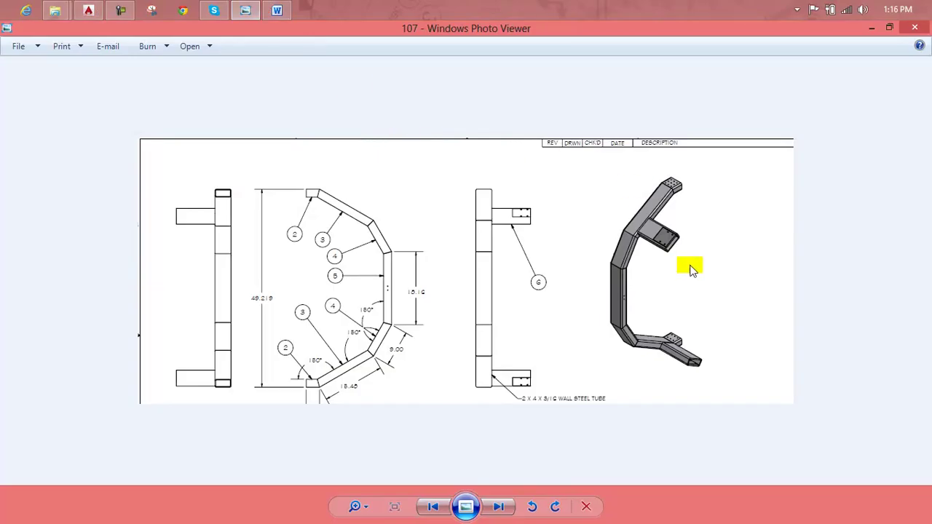
- Zoom into the frame drawing in Photo Viewer, then return to AutoCAD's start page
scroll(686, 267, "up", 3)
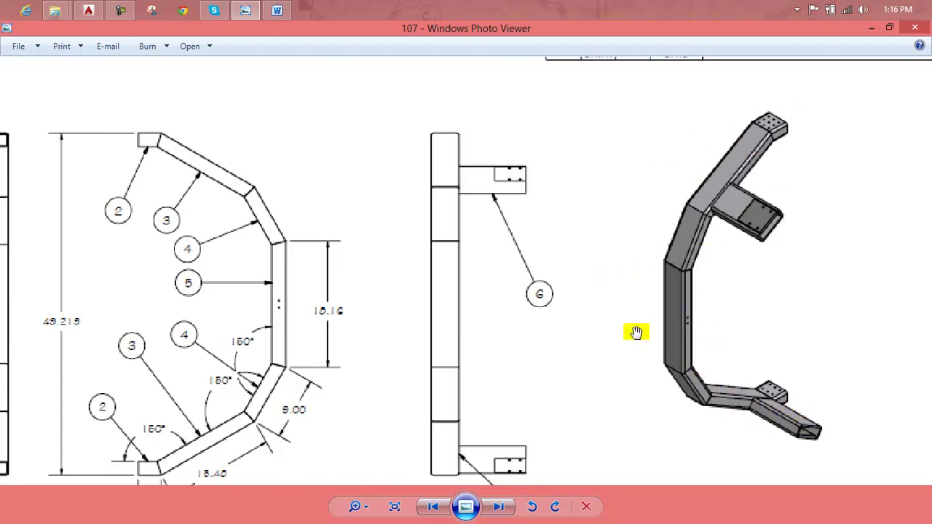
left_click(88, 9)
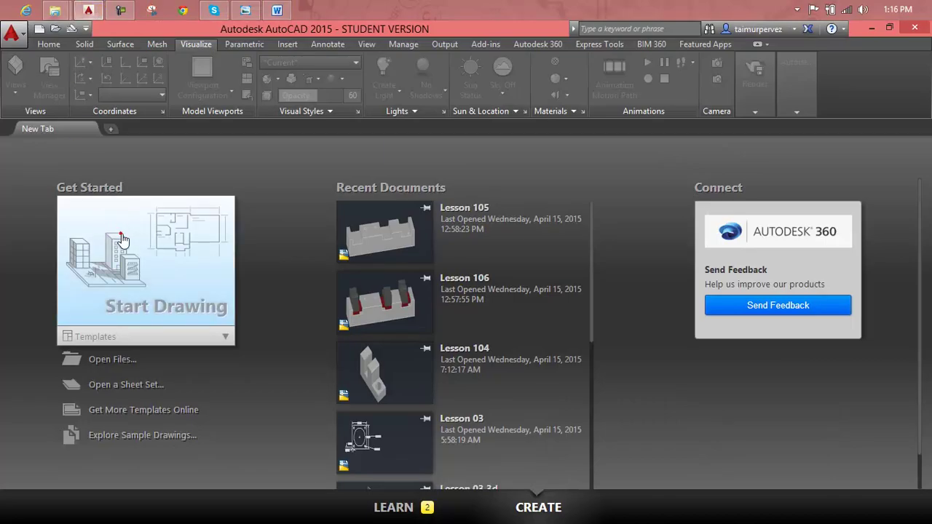
- Start a new blank drawing in the Front view and recheck the reference drawing
left_click(124, 239)
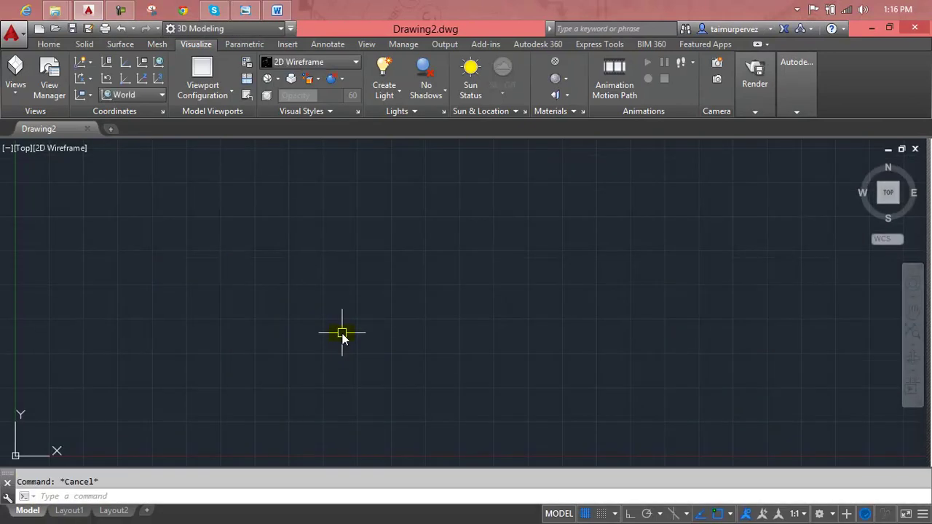
left_click(24, 148)
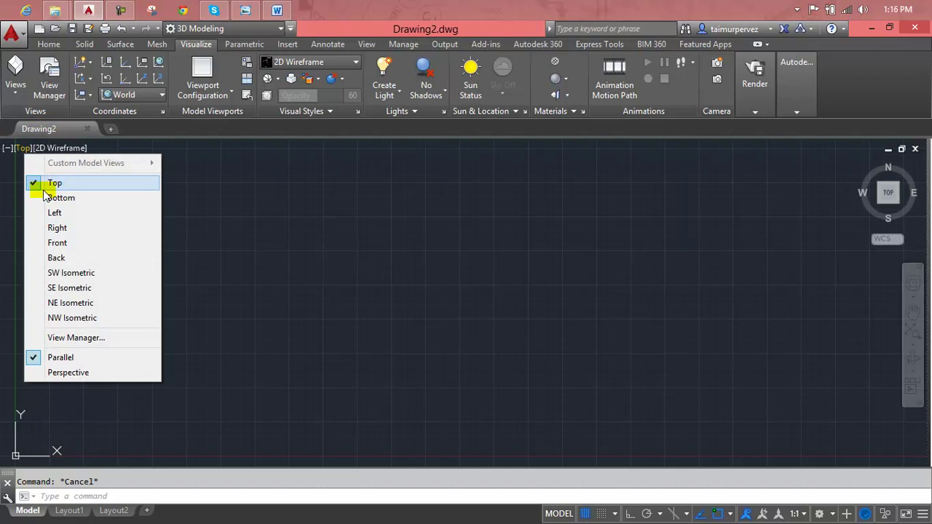
left_click(58, 243)
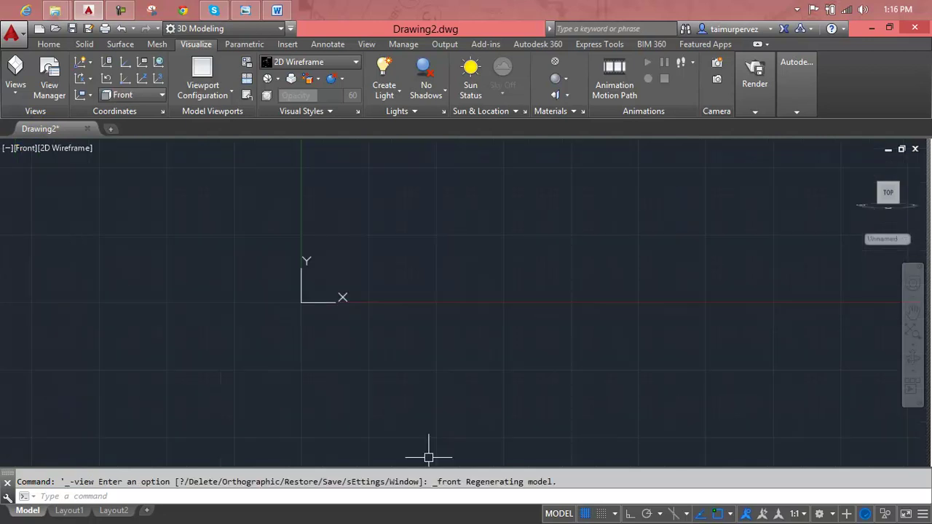
middle_click_drag(474, 358, 229, 399)
key("Escape")
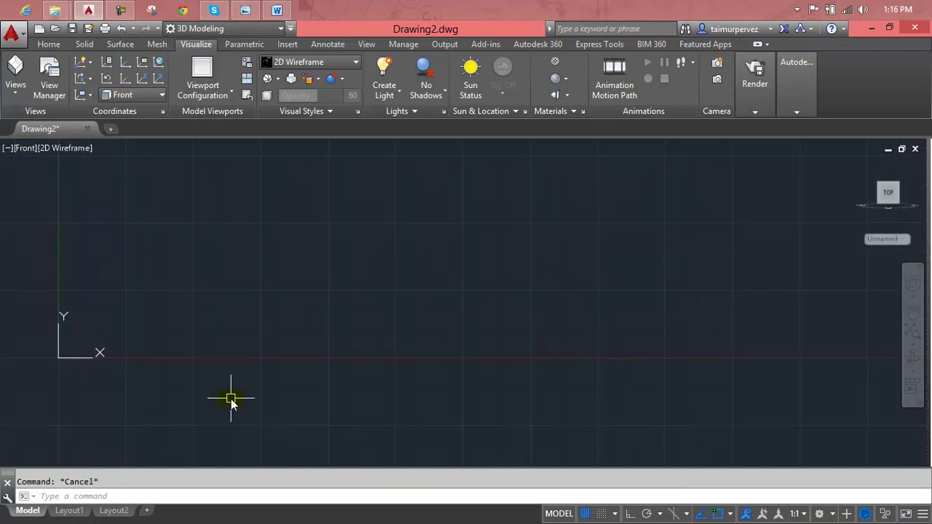
left_click(248, 10)
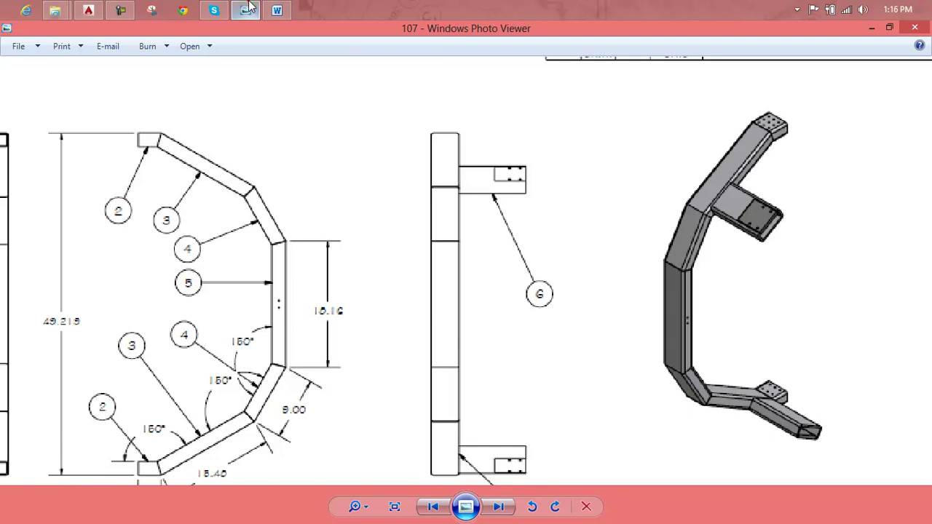
left_click(248, 9)
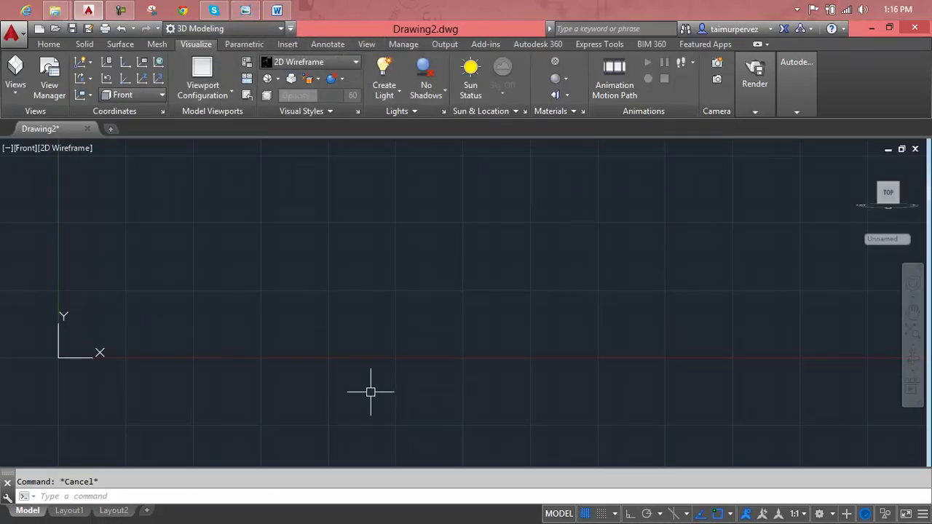
- Start a LINE and draw the first 5-unit horizontal segment of the profile
type("l")
key("Return")
left_click(297, 366)
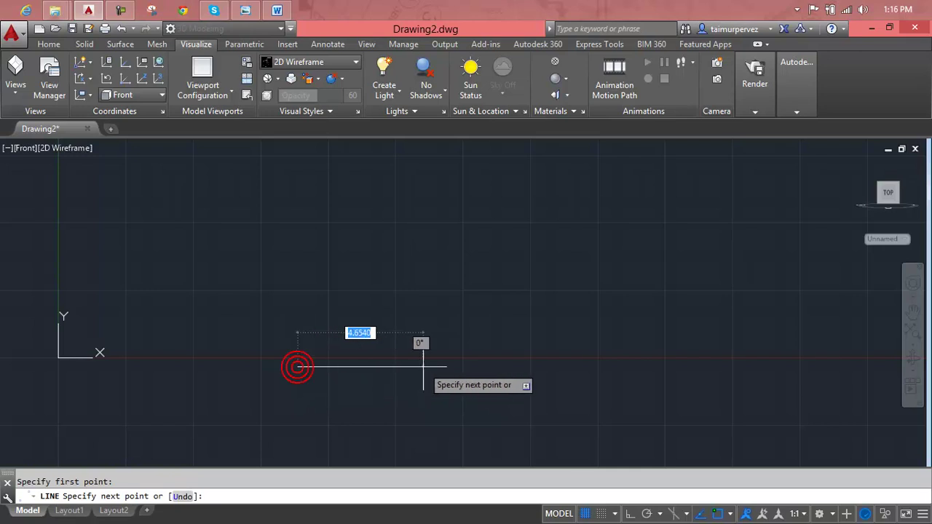
type("5")
key("Return")
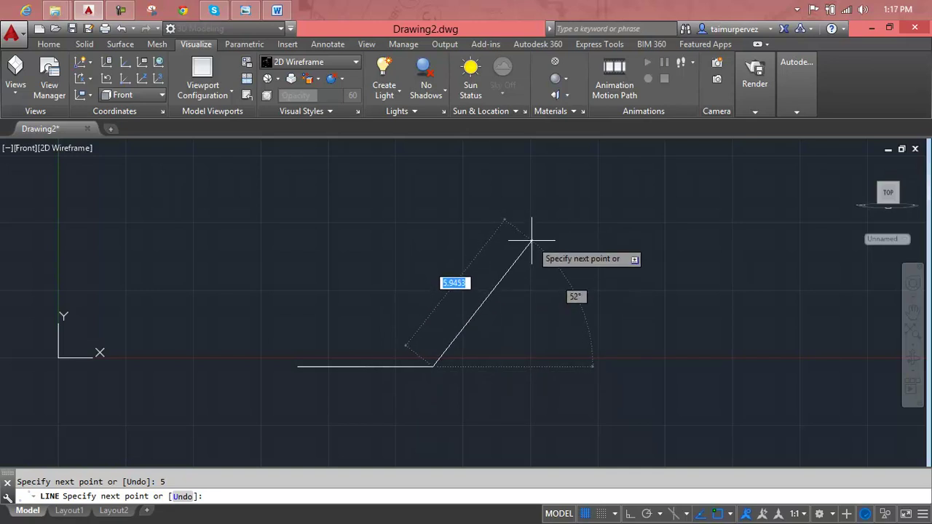
- Continue the profile with a 15-unit segment at 53°
key("Tab")
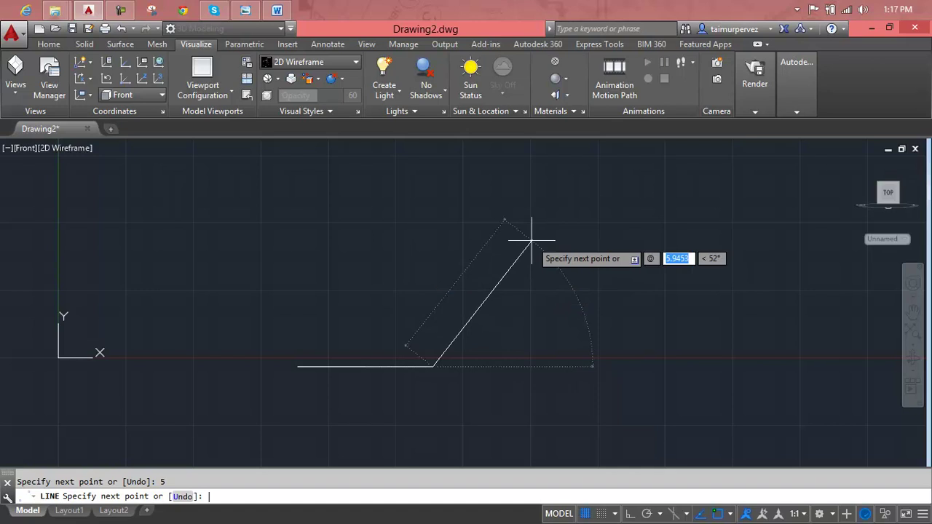
key("Return")
left_click(245, 10)
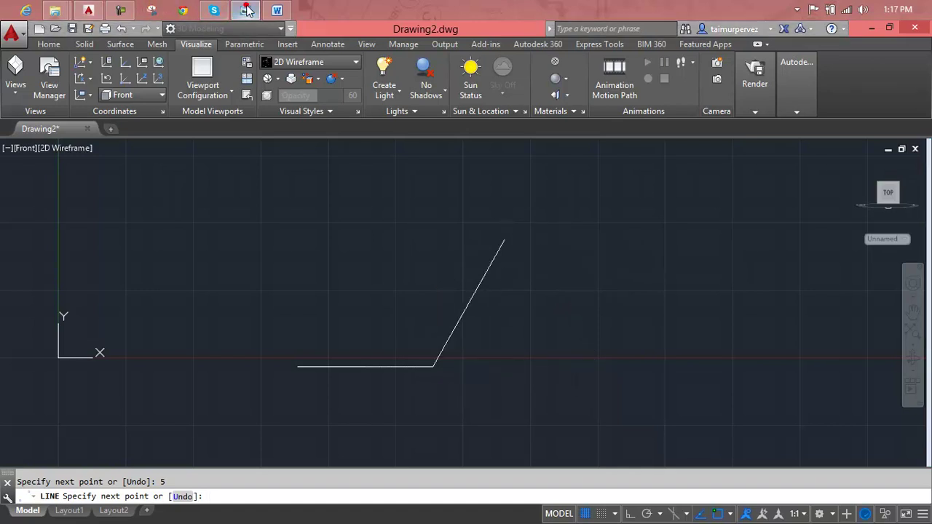
left_click(246, 9)
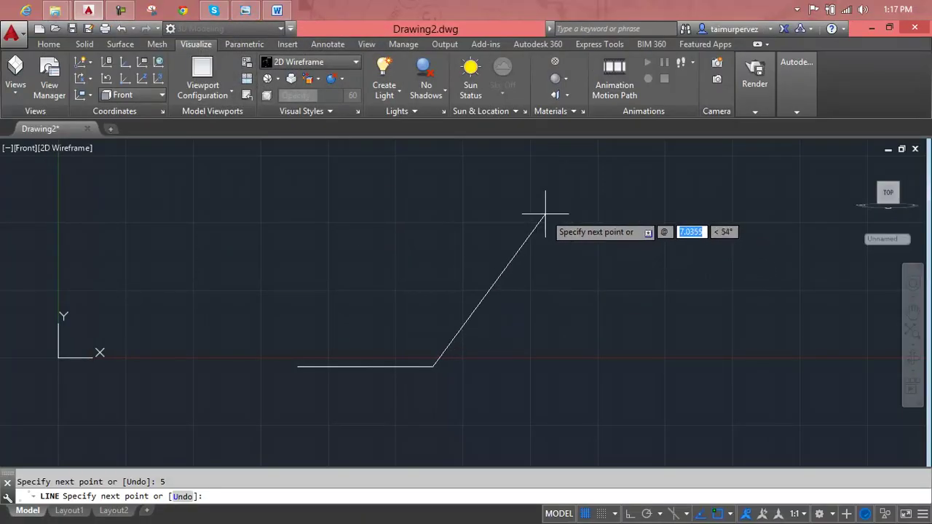
type("15")
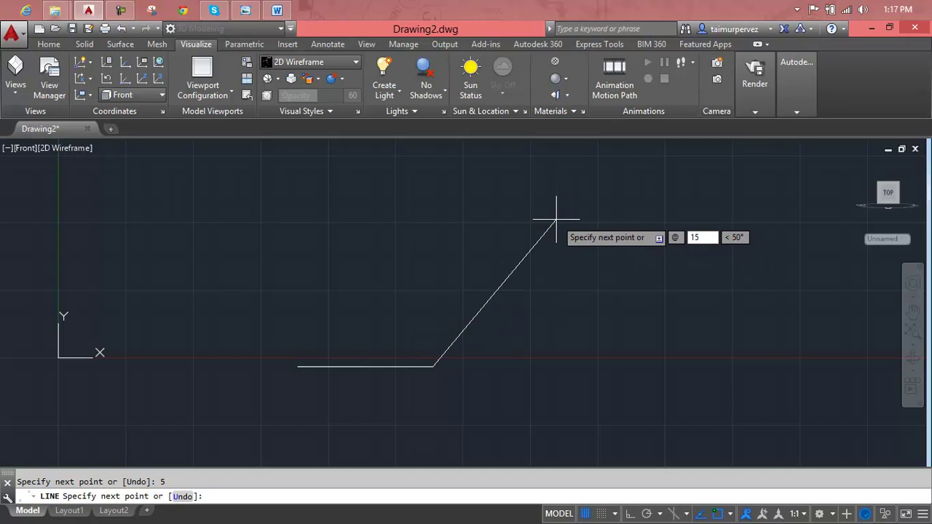
key("Tab")
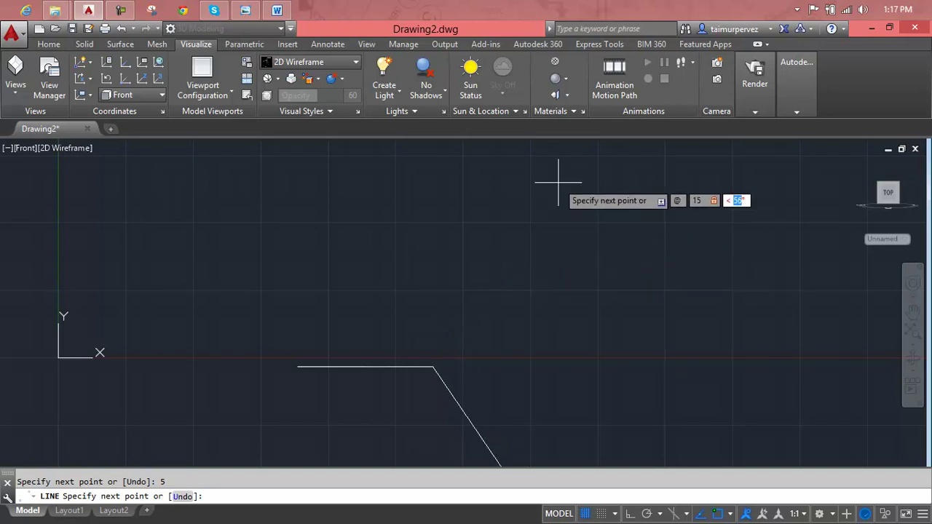
type("53")
key("Return")
scroll(561, 187, "down", 3)
scroll(561, 187, "down", 2)
middle_click_drag(562, 187, 410, 393)
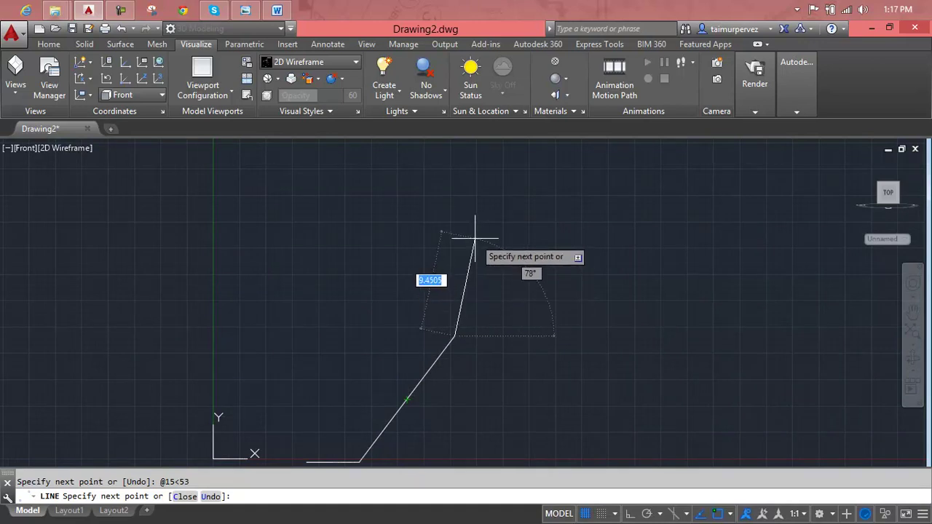
- Add an 8-unit segment at 78° to the profile
left_click(247, 10)
left_click(248, 10)
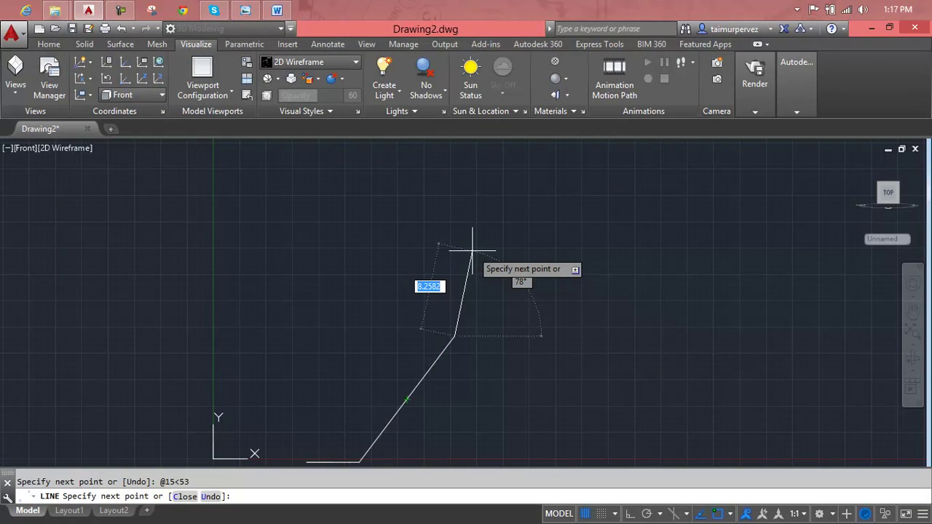
middle_click(472, 251)
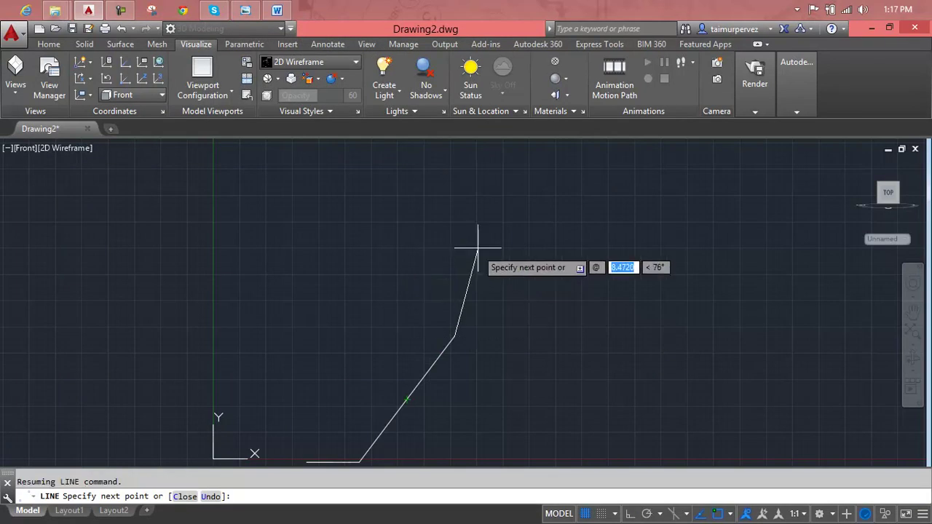
type("5")
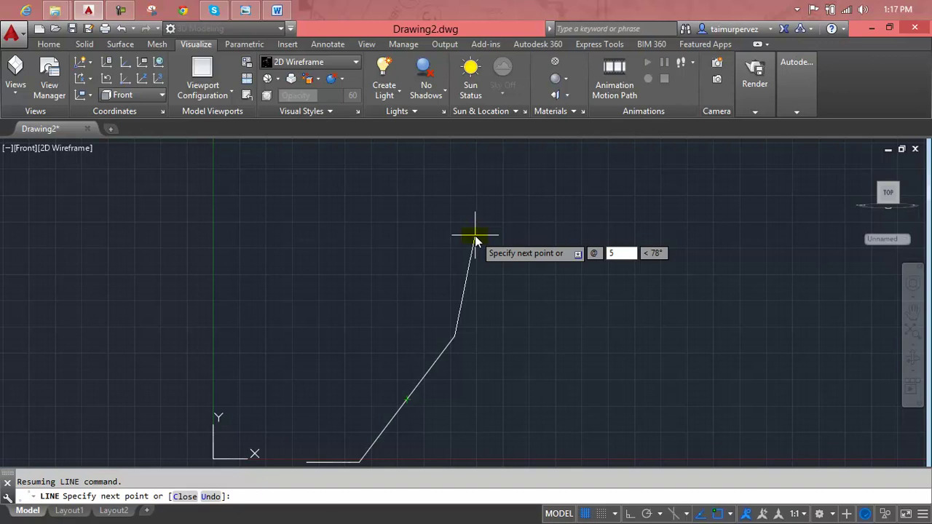
type("8")
key("Tab")
type("78")
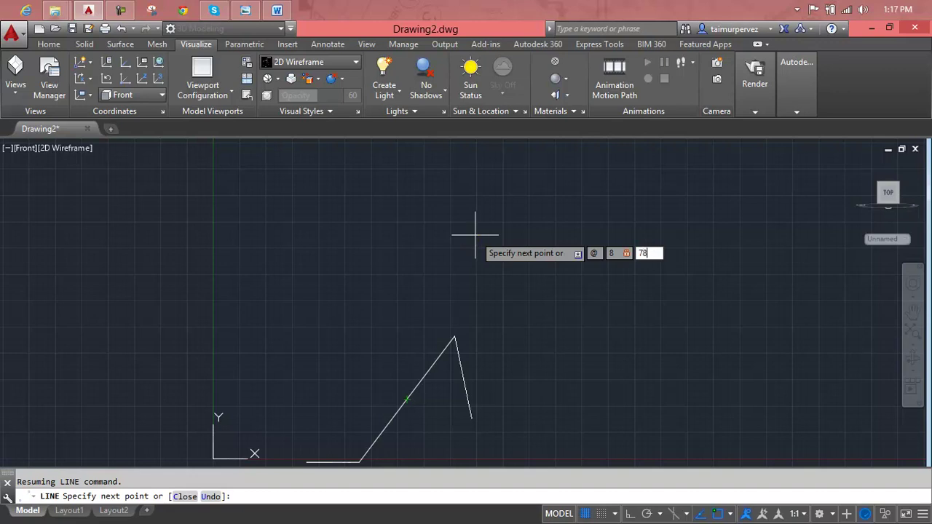
key("Return")
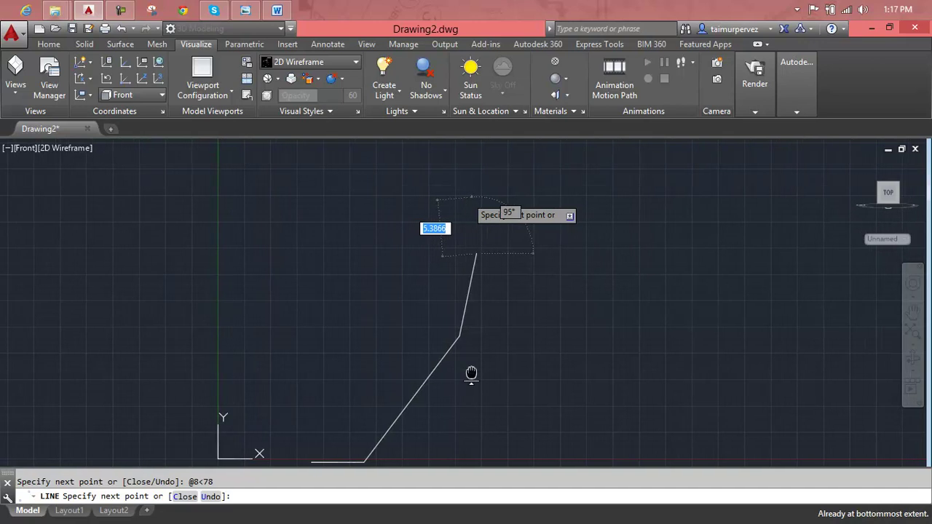
middle_click_drag(476, 299, 499, 401)
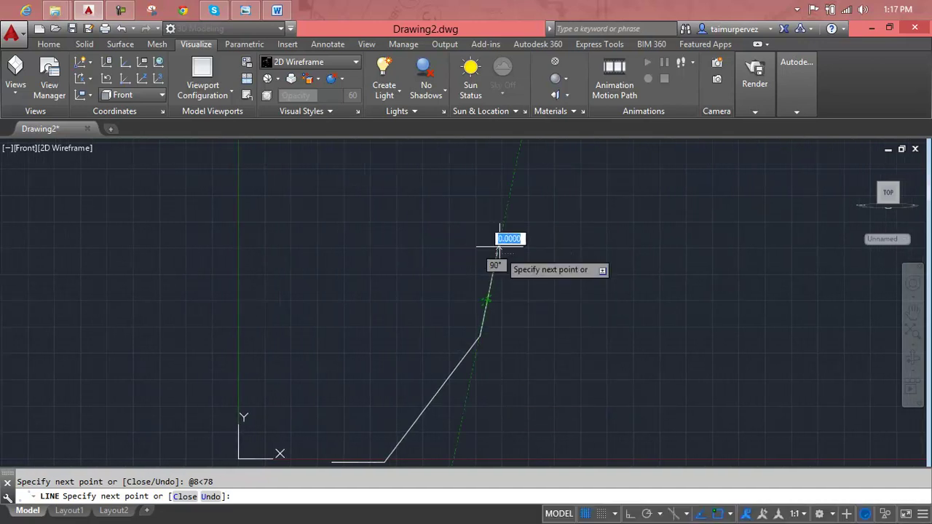
- Turn on Ortho with F8, attempt a 12-unit vertical segment, then end the line
middle_click(495, 186)
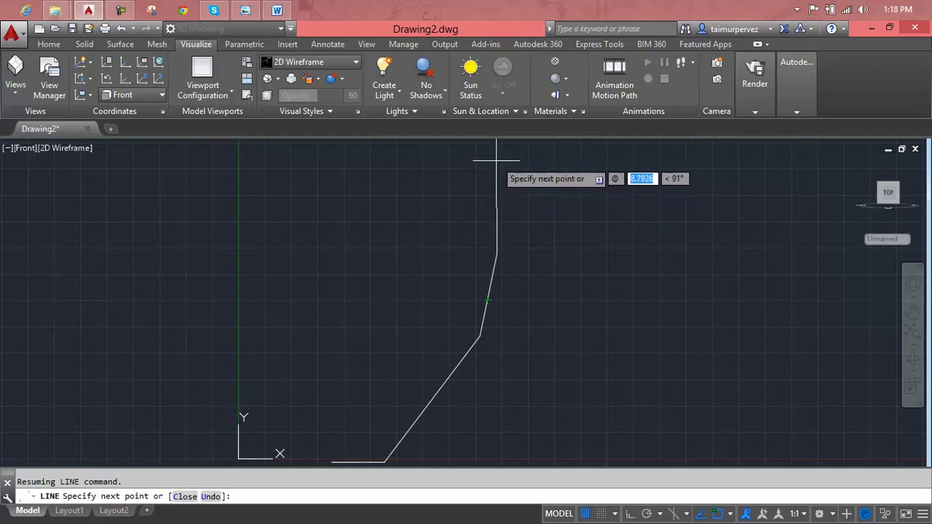
key("F8")
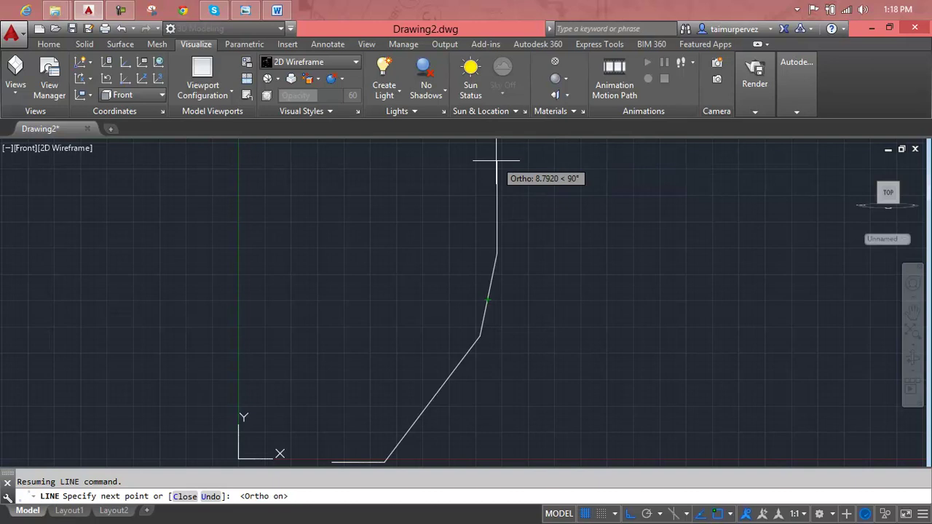
middle_click_drag(495, 167, 501, 224)
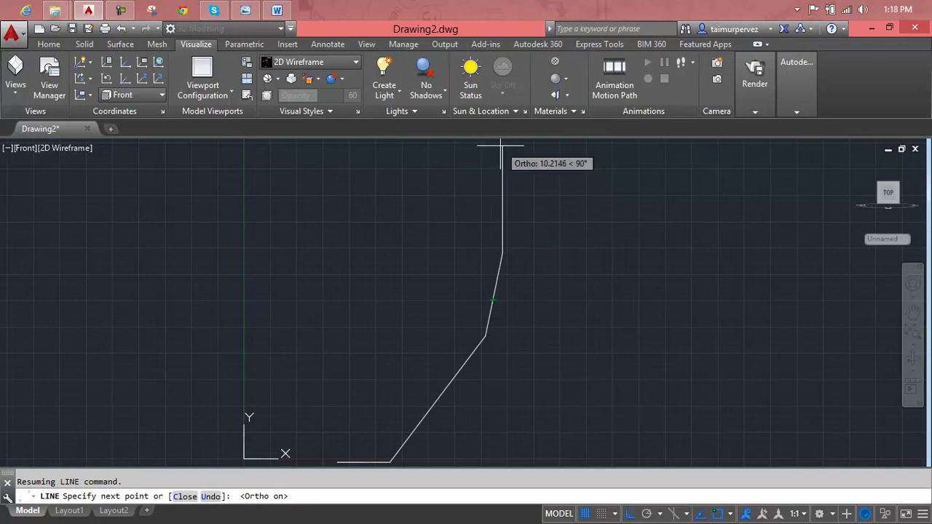
type("12")
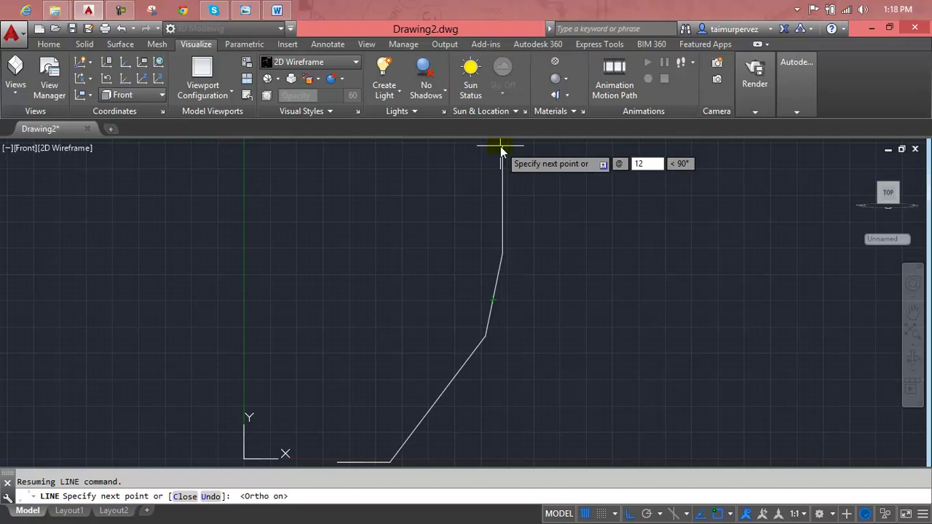
key("Return")
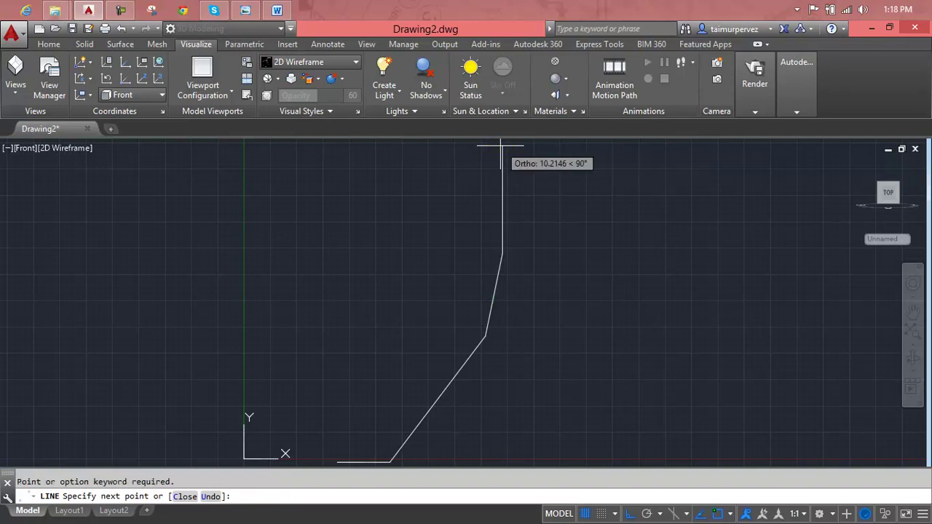
key("Escape")
key("Return")
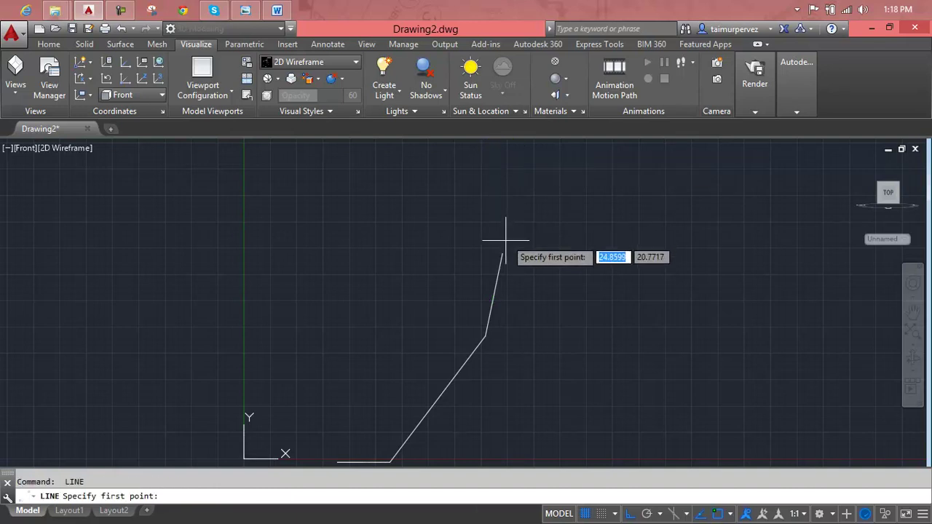
- Draw a 12-unit vertical line up from the profile's top end
left_click(502, 254)
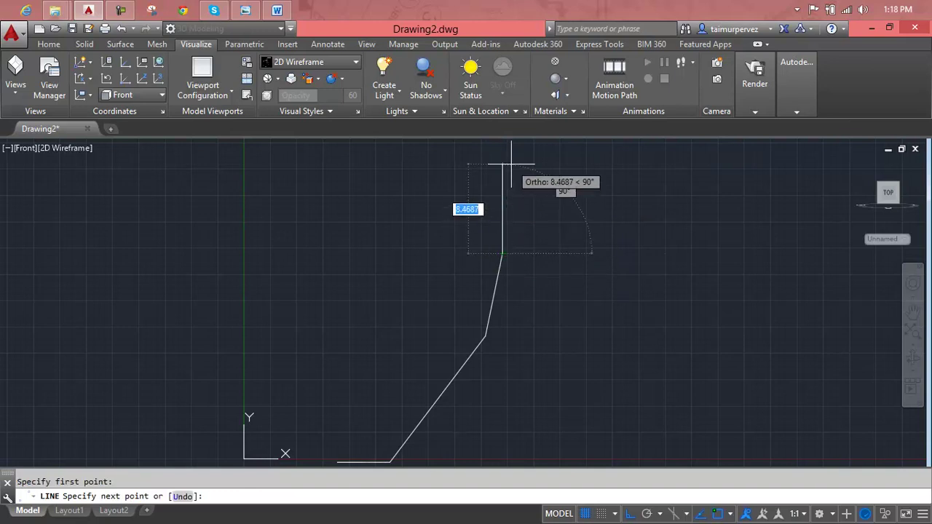
type("12")
key("Return")
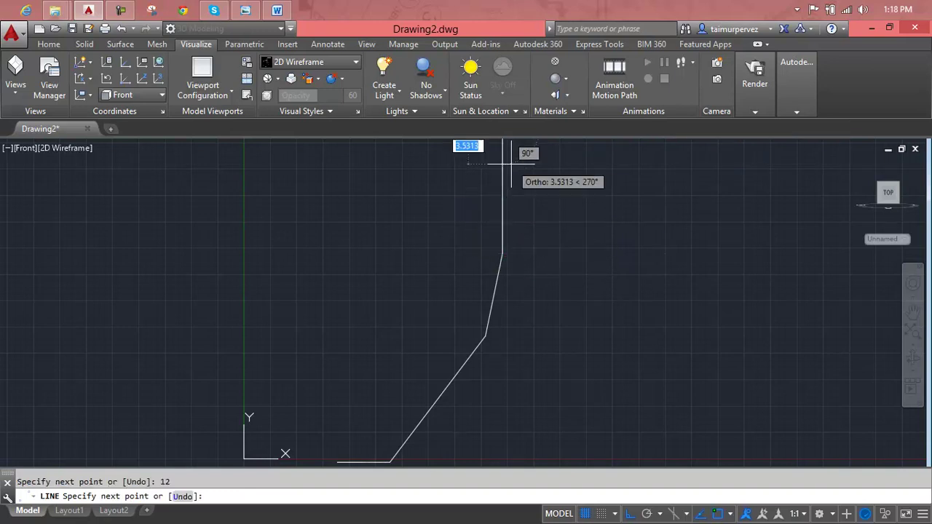
key("Escape")
middle_click_drag(509, 233, 524, 232)
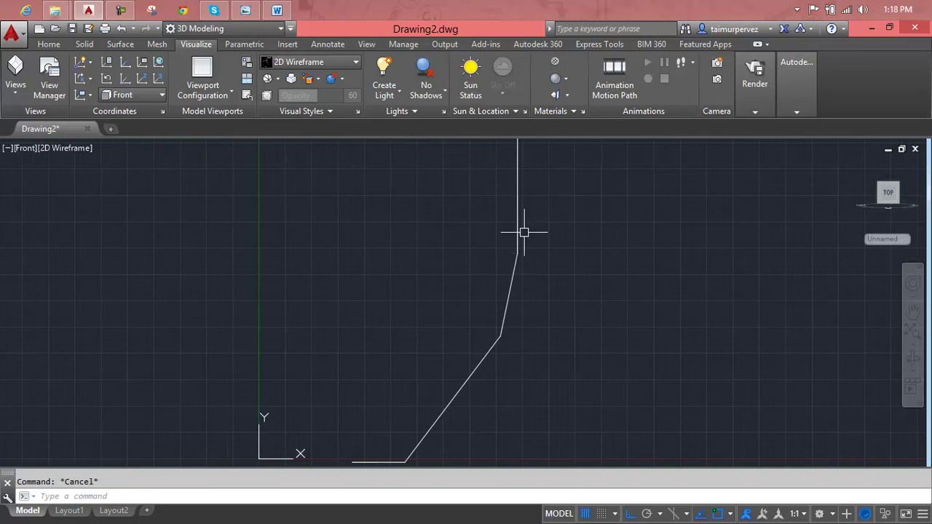
- Zoom All (Z, A) to show the whole drawing
type("z")
key("Return")
type("a")
key("Return")
scroll(503, 295, "up", 1)
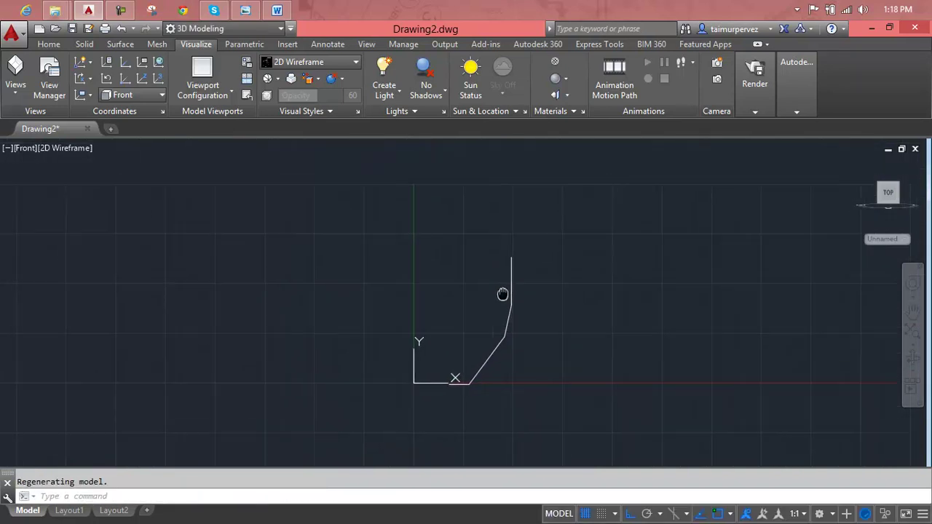
key("Escape")
- Uncheck 'Display at UCS origin point' in the UCS settings and recentre the profile
type("Uc")
key("Return")
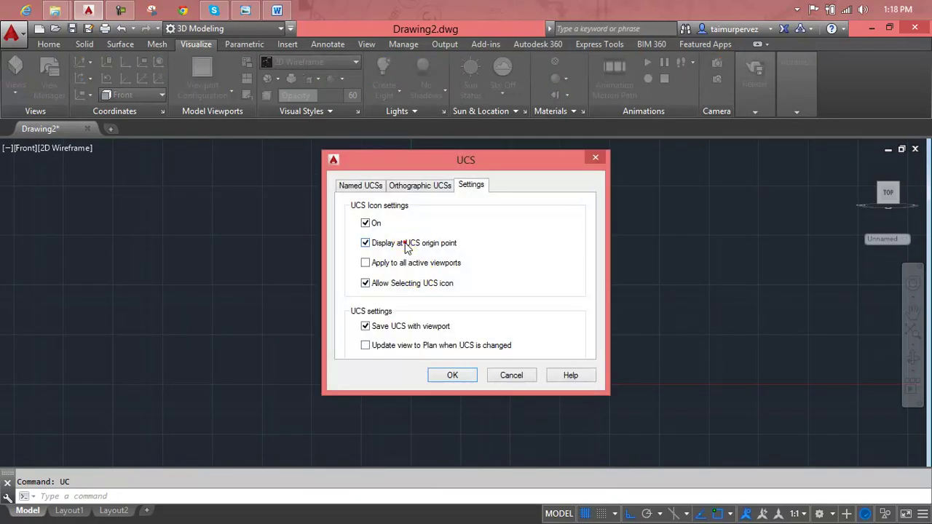
left_click(447, 374)
middle_click_drag(446, 371, 397, 360)
scroll(448, 294, "up", 2)
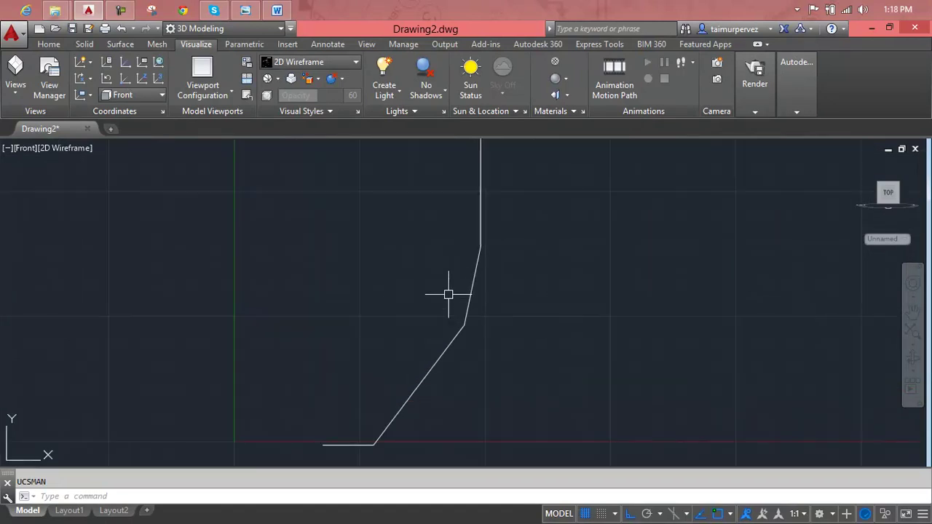
scroll(448, 294, "down", 2)
scroll(447, 293, "down", 1)
middle_click_drag(447, 293, 443, 328)
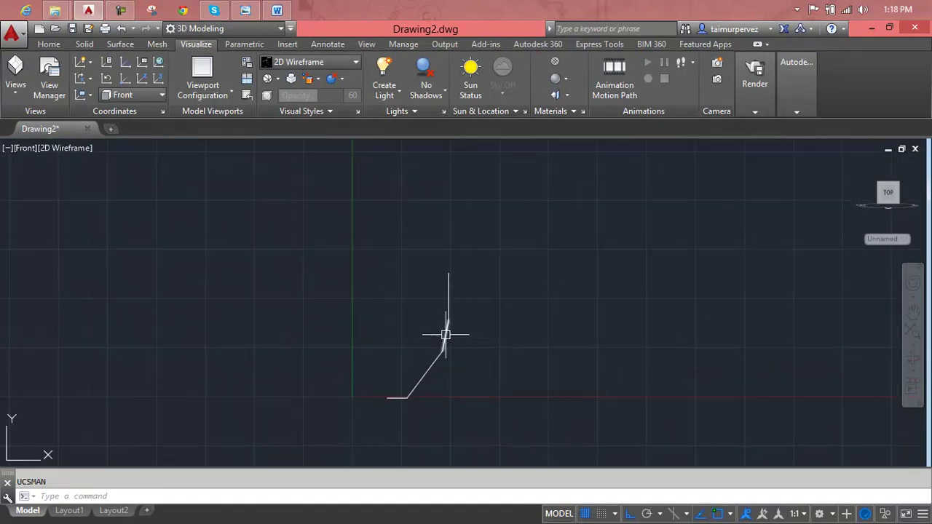
- Start MIRROR and select the three half-profile segments
key("Escape")
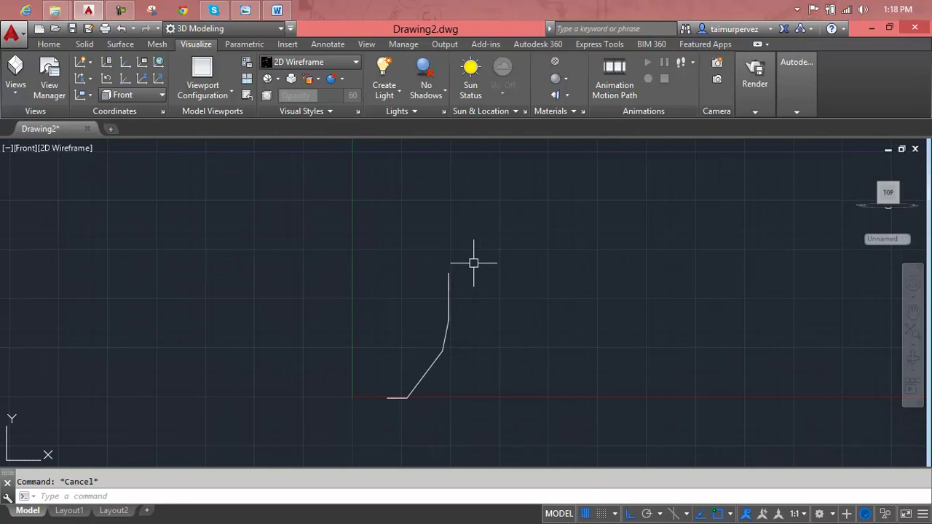
type("m")
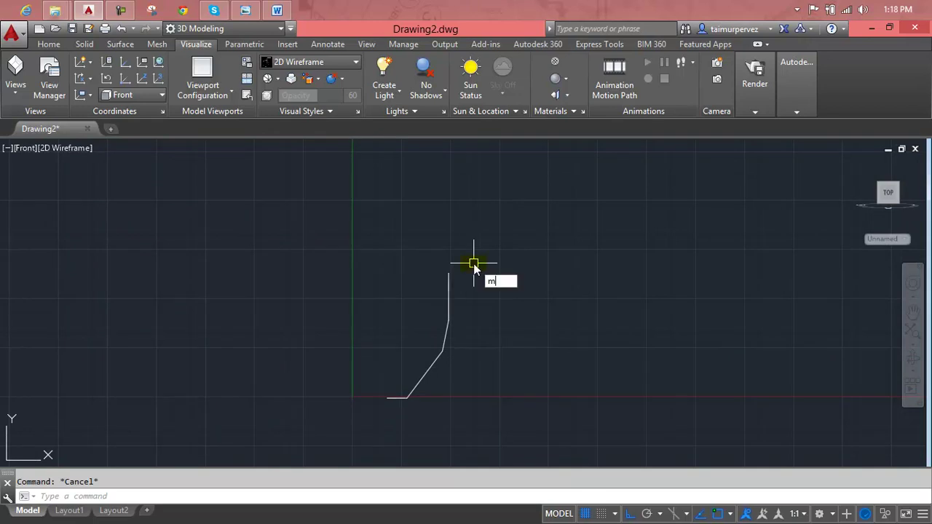
type("i")
key("Return")
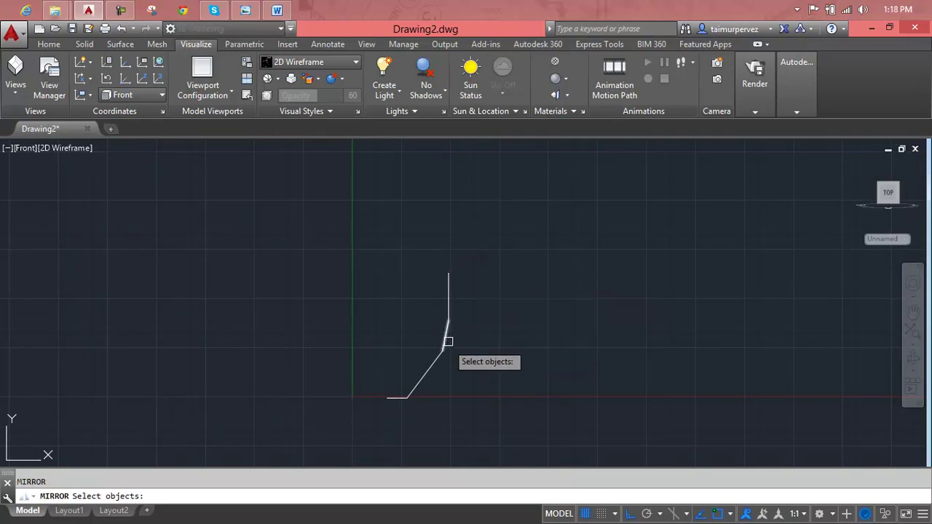
left_click(448, 332)
left_click(435, 364)
left_click(392, 397)
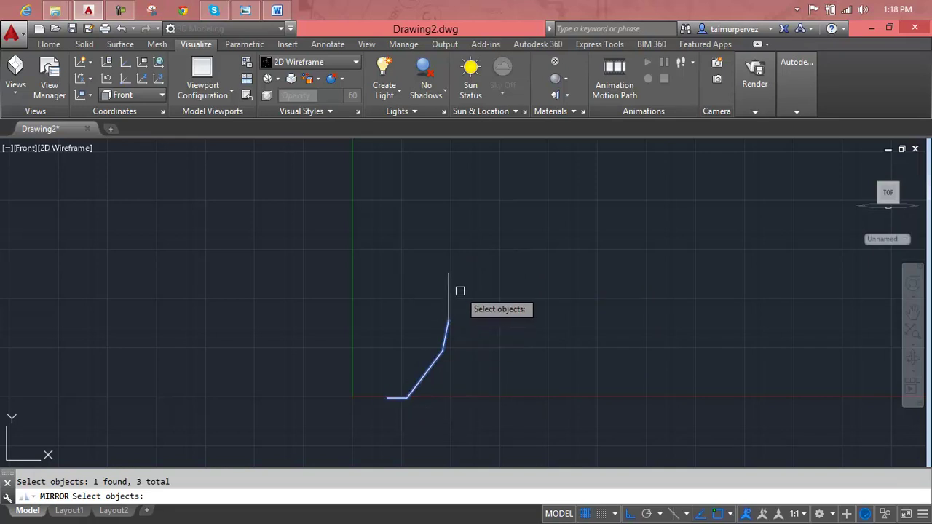
key("Return")
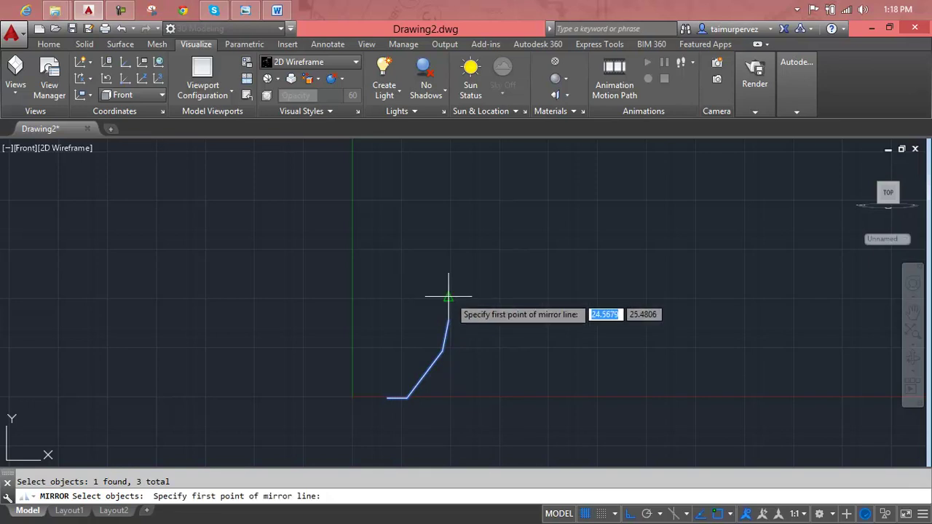
- Mirror them about a horizontal axis through the vertical line's top, keeping the originals
left_click(446, 297)
left_click(334, 297)
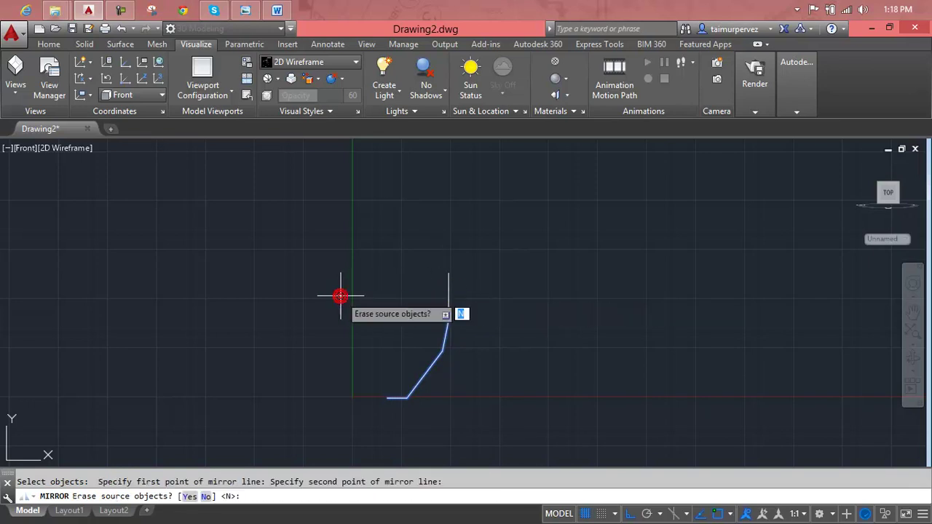
key("Return")
scroll(400, 261, "up", 3)
scroll(395, 281, "down", 3)
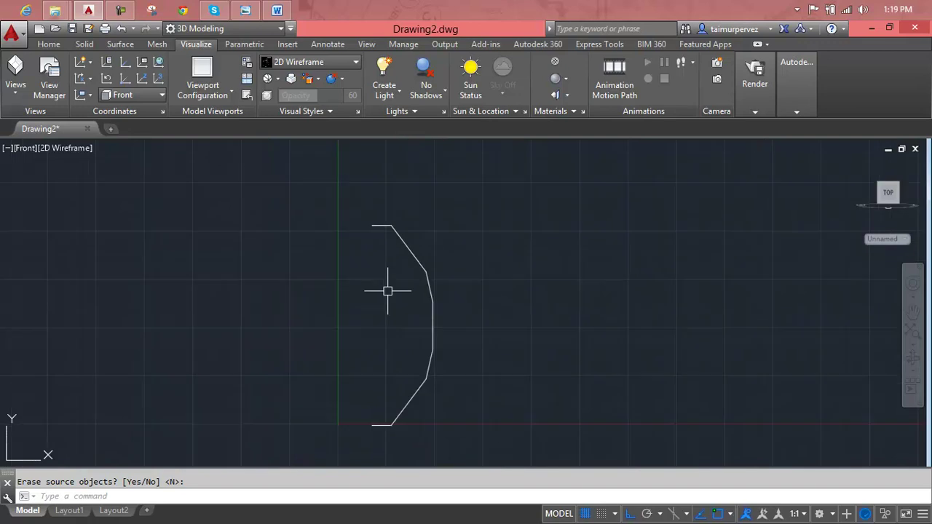
middle_click_drag(389, 289, 406, 254)
key("Escape")
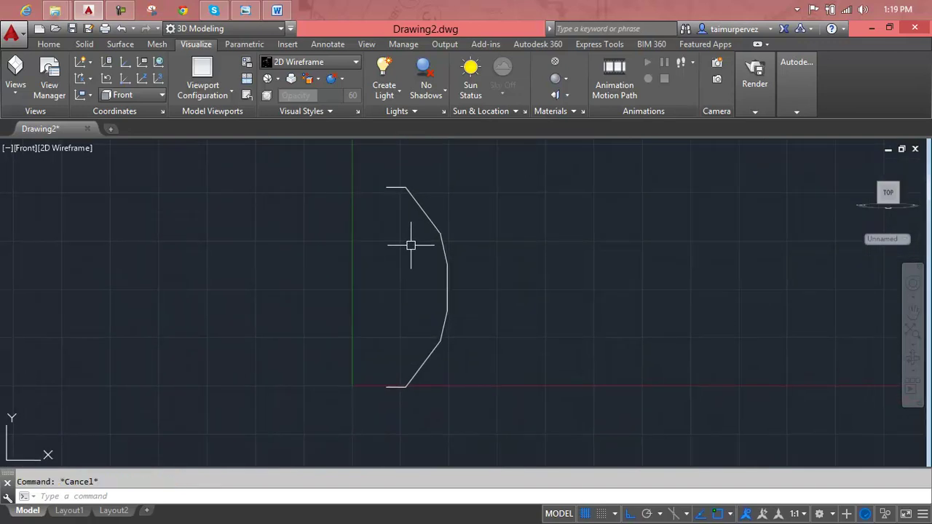
scroll(406, 385, "up", 3)
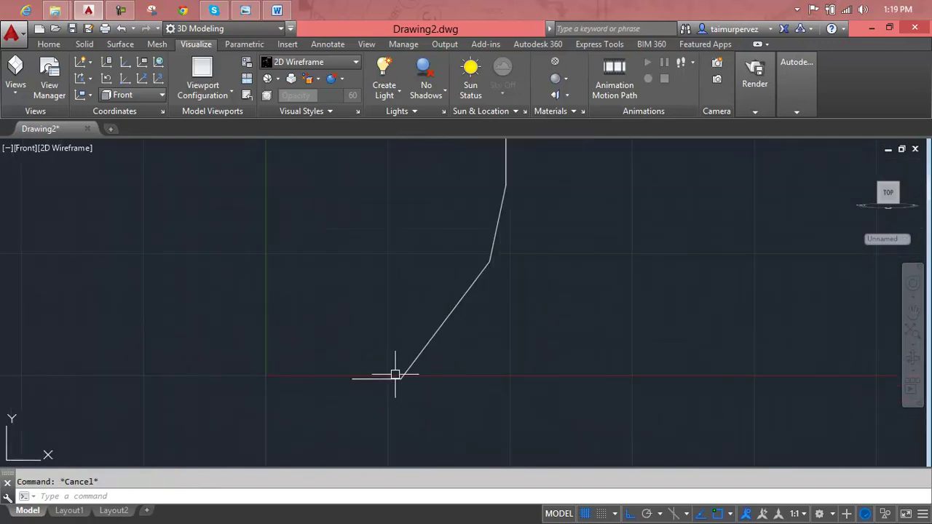
- Try offsetting the bottom line by 3, then abandon that distance
type("o")
type("3")
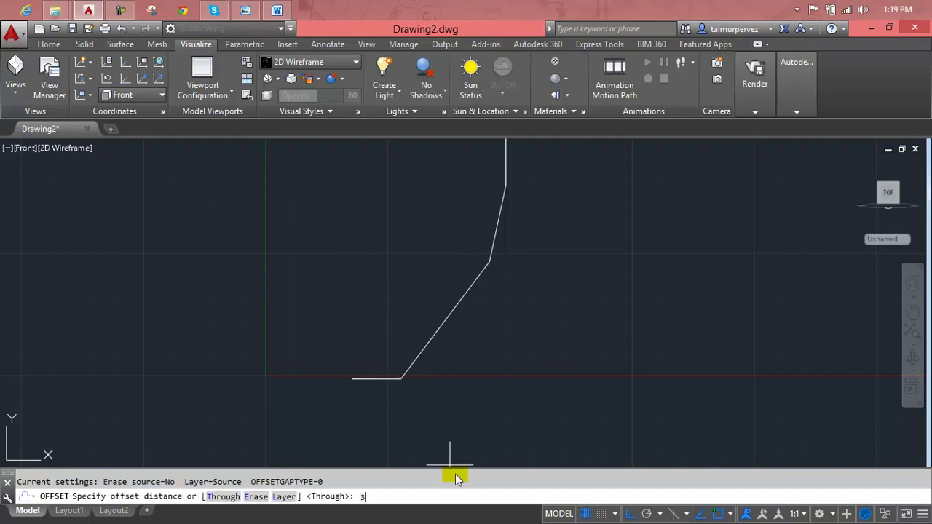
key("Return")
left_click(380, 376)
left_click(377, 360)
left_click(416, 357)
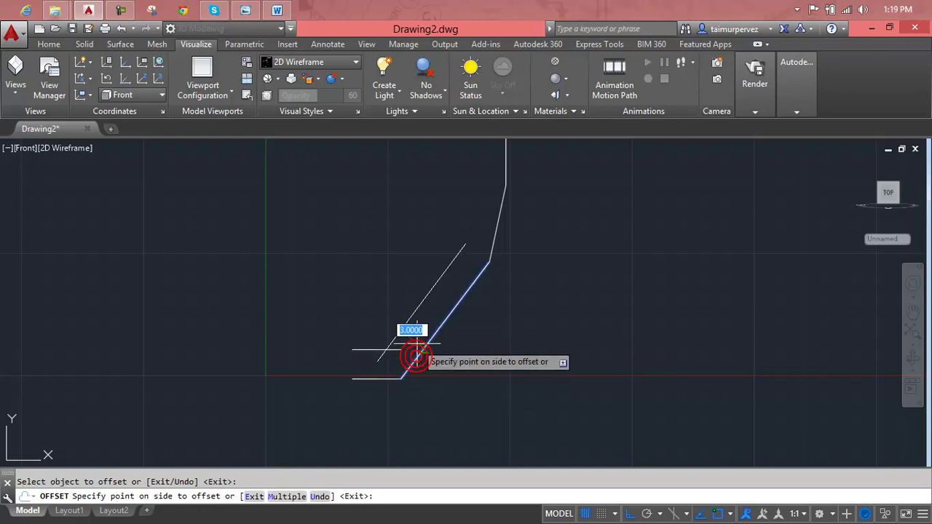
key("Escape")
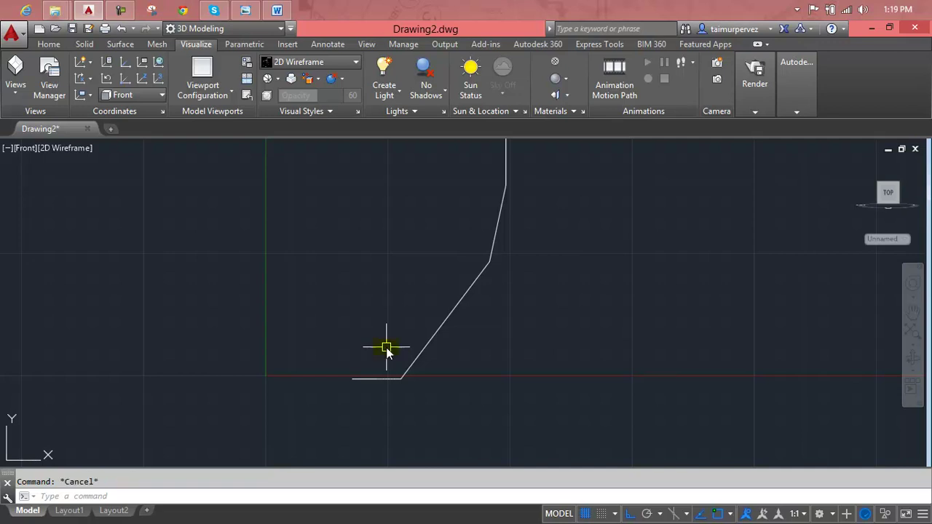
- Offset the bottom line, diagonals and vertical line outward by 1.8
key("Return")
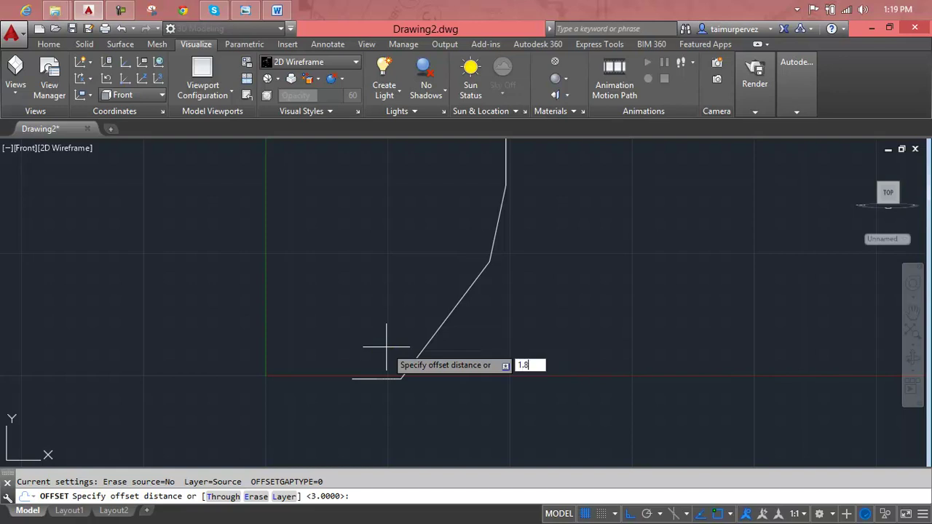
key("Return")
left_click(386, 379)
left_click(391, 393)
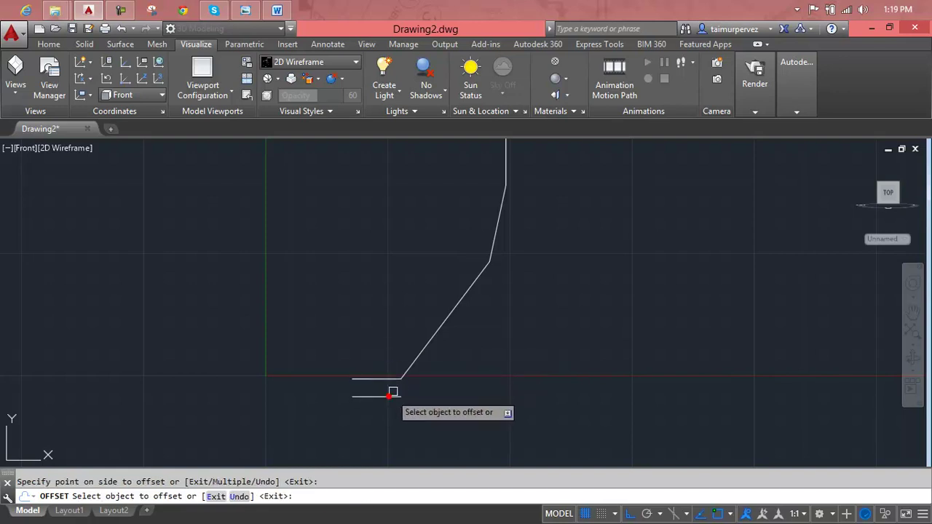
left_click(410, 369)
left_click(436, 357)
middle_click_drag(451, 363, 382, 451)
left_click(430, 313)
left_click(456, 324)
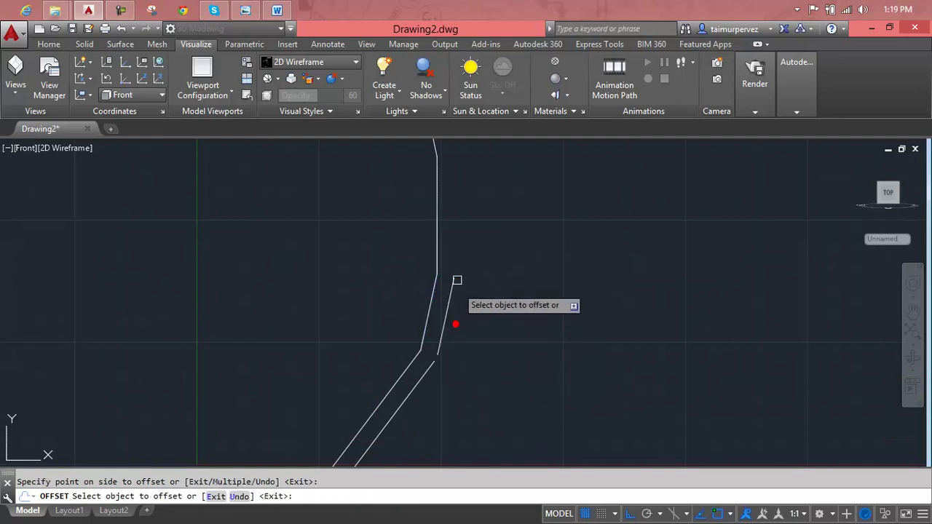
left_click(436, 243)
left_click(478, 246)
- Offset the remaining upper segments and short top line outward by 1.8
scroll(479, 248, "down", 4)
middle_click_drag(481, 252, 458, 390)
left_click(447, 336)
left_click(429, 320)
left_click(419, 306)
left_click(436, 301)
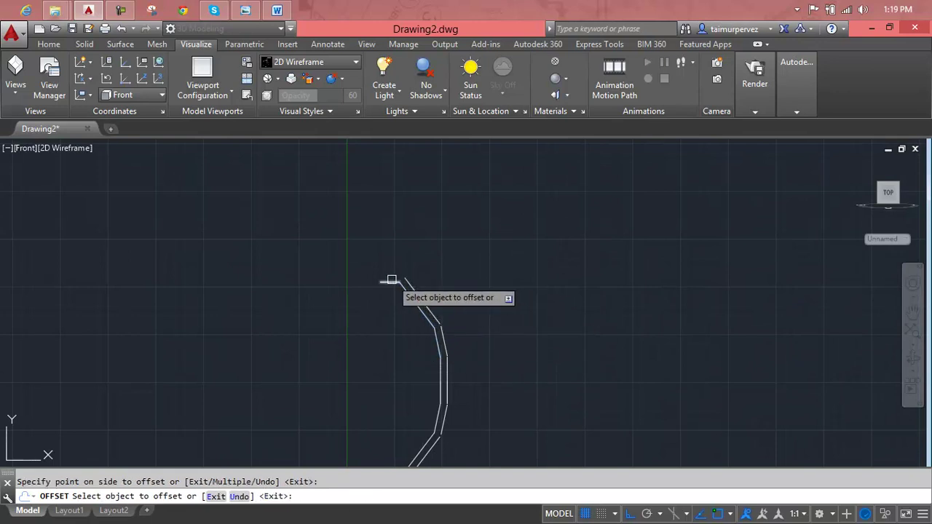
left_click(391, 280)
left_click(389, 266)
key("Escape")
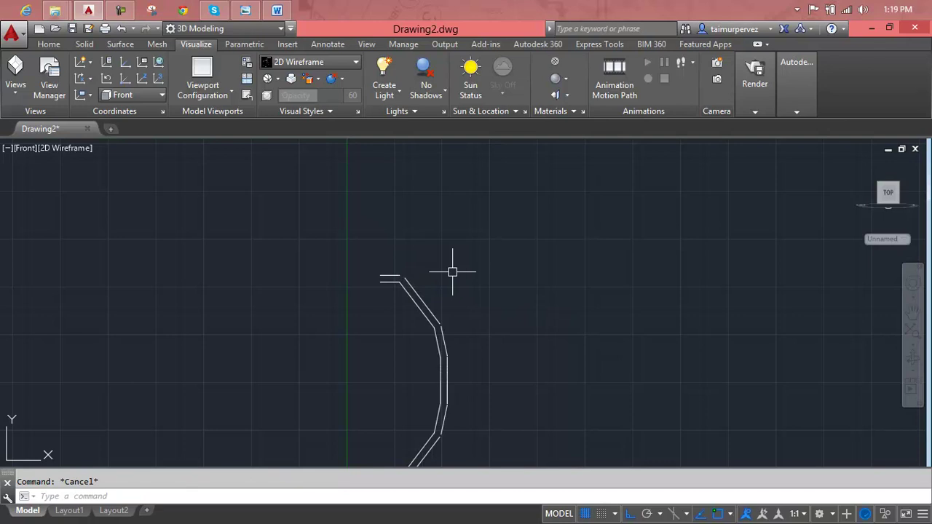
- Close the top two outer corners with zero-distance chamfers
type("cha")
key("Return")
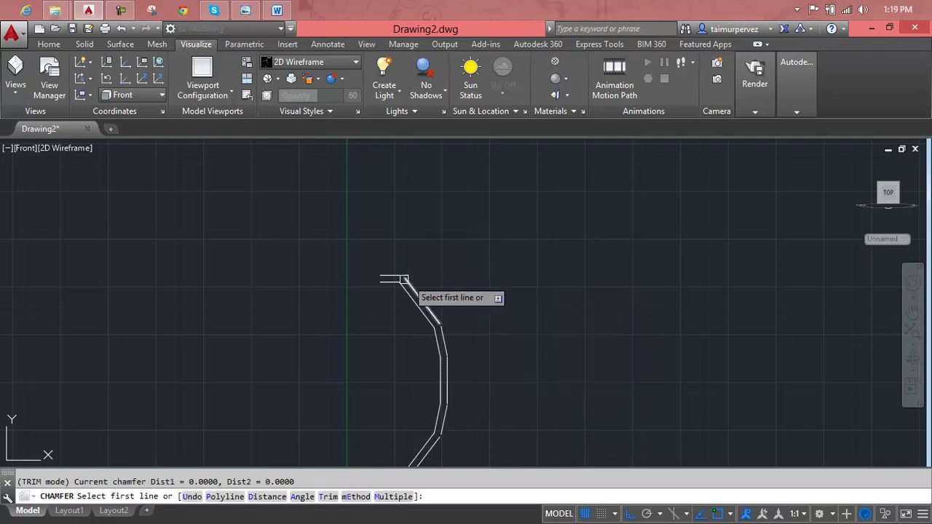
left_click(390, 275)
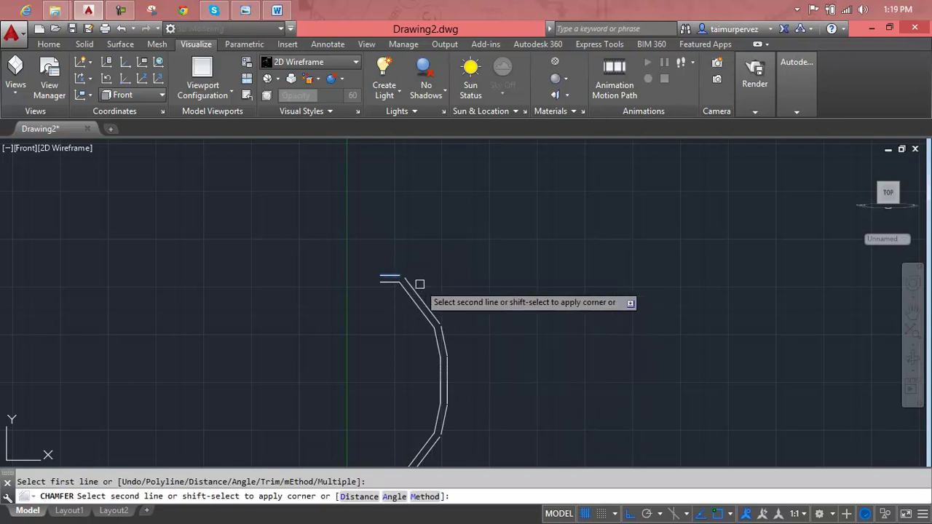
left_click(443, 328)
scroll(445, 331, "up", 2)
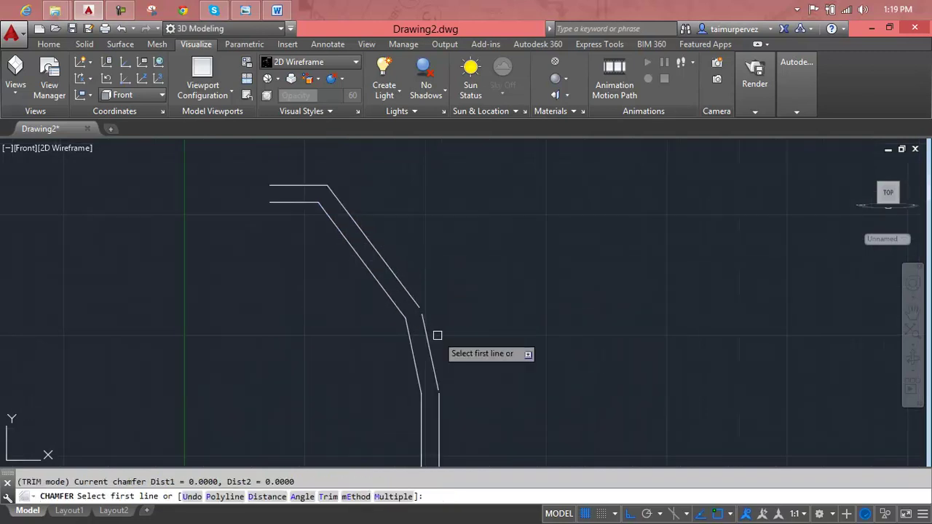
key("Return")
left_click(425, 331)
left_click(418, 300)
scroll(440, 291, "up", 1)
scroll(429, 266, "up", 2)
- Close the corners where the outer vertical line meets the sloped lines
key("Return")
left_click(425, 314)
left_click(424, 287)
scroll(439, 356, "down", 2)
middle_click_drag(439, 356, 443, 217)
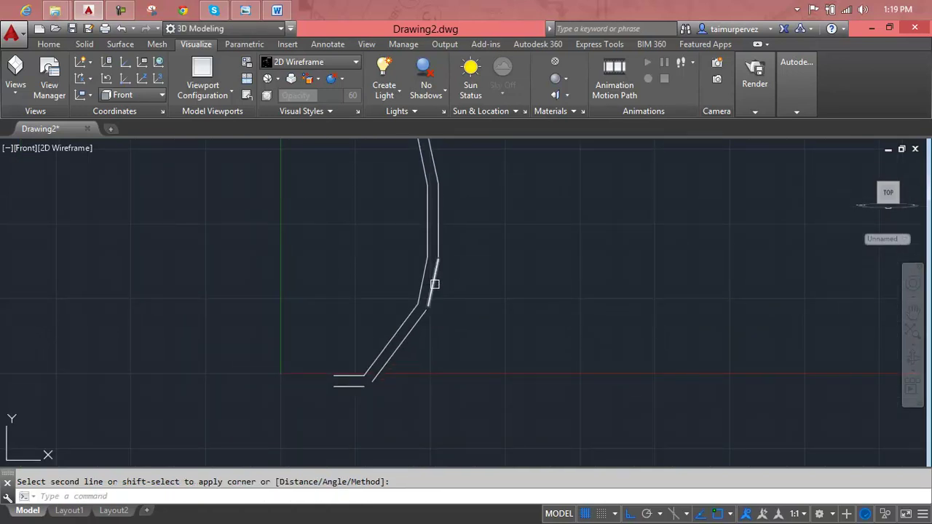
left_click(439, 250)
key("Return")
left_click(422, 316)
left_click(429, 298)
- Close the bottom outer corner and finish chamfering
key("Return")
left_click(355, 386)
left_click(374, 374)
key("Return")
scroll(401, 367, "down", 2)
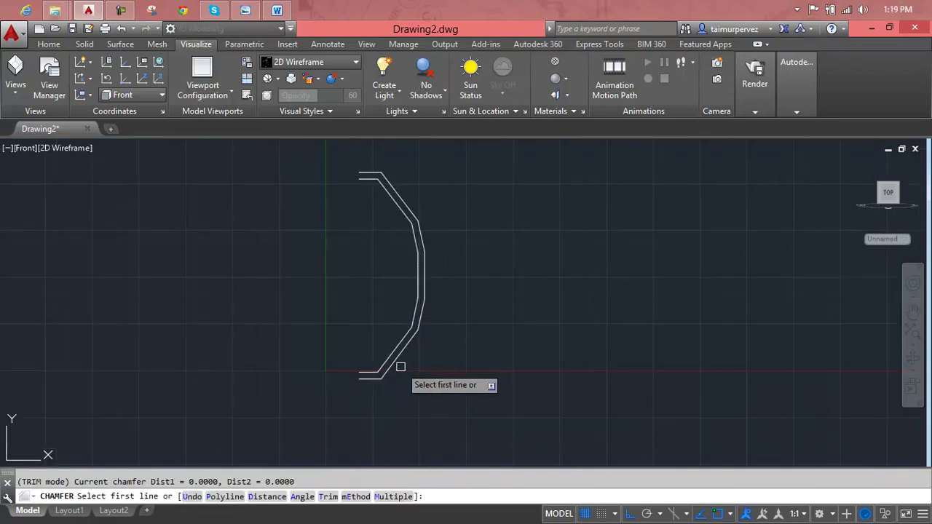
middle_click_drag(400, 367, 406, 367)
key("Escape")
type("l")
key("Return")
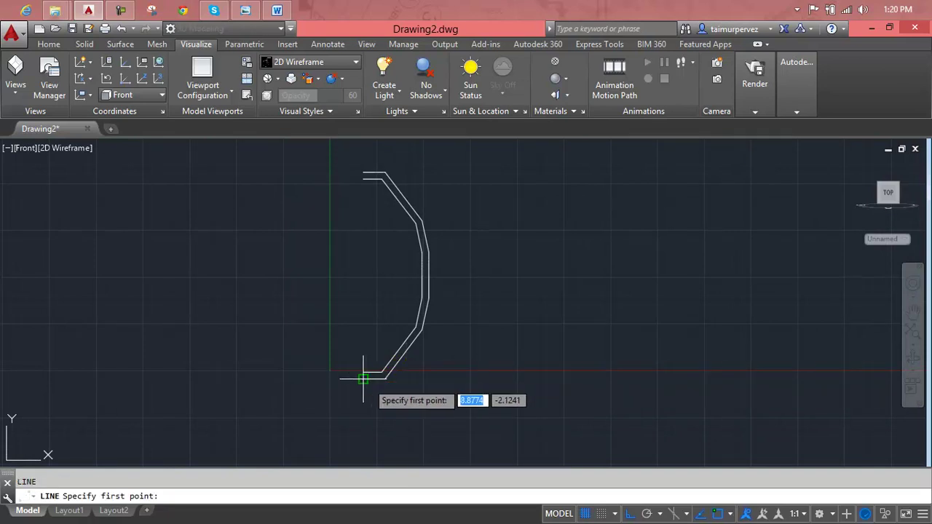
- Draw the vertical line closing the bracket's left end, from its bottom end up to the top
left_click(363, 378)
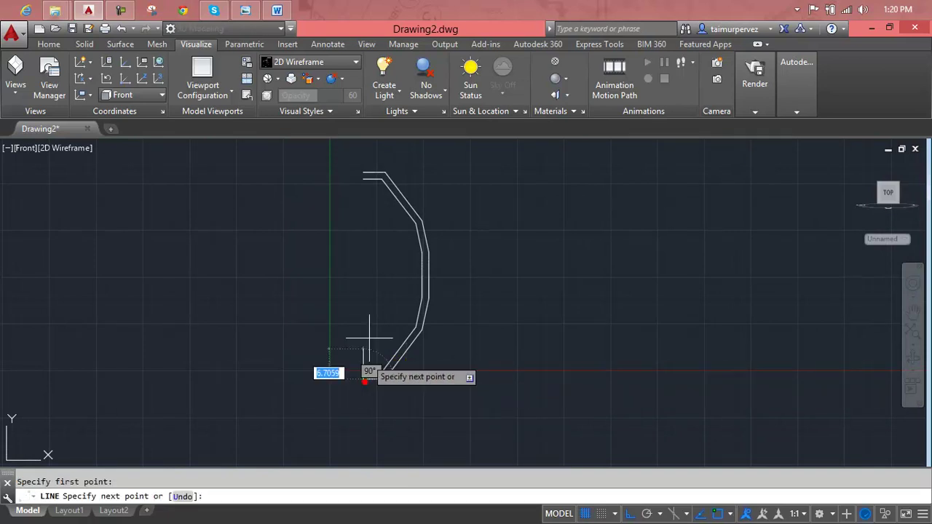
left_click(363, 172)
key("F1")
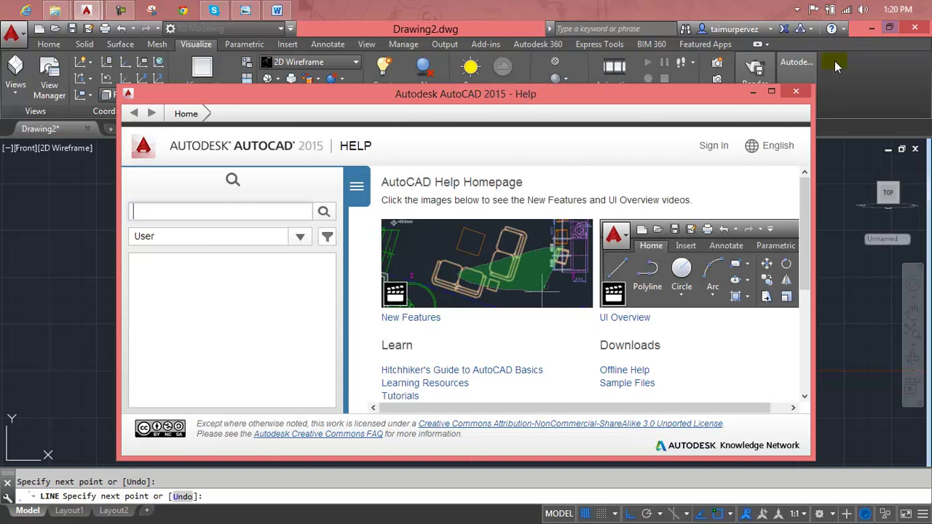
left_click(795, 91)
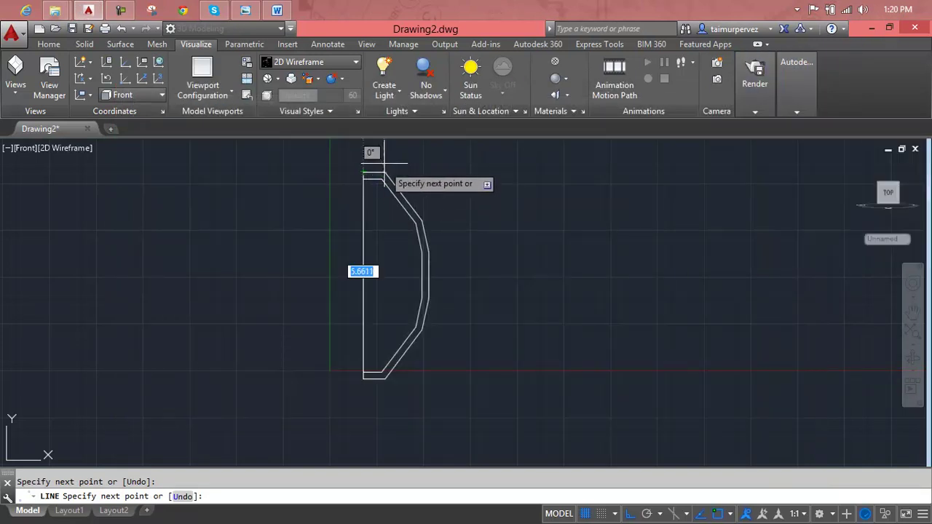
left_click(362, 155)
key("Escape")
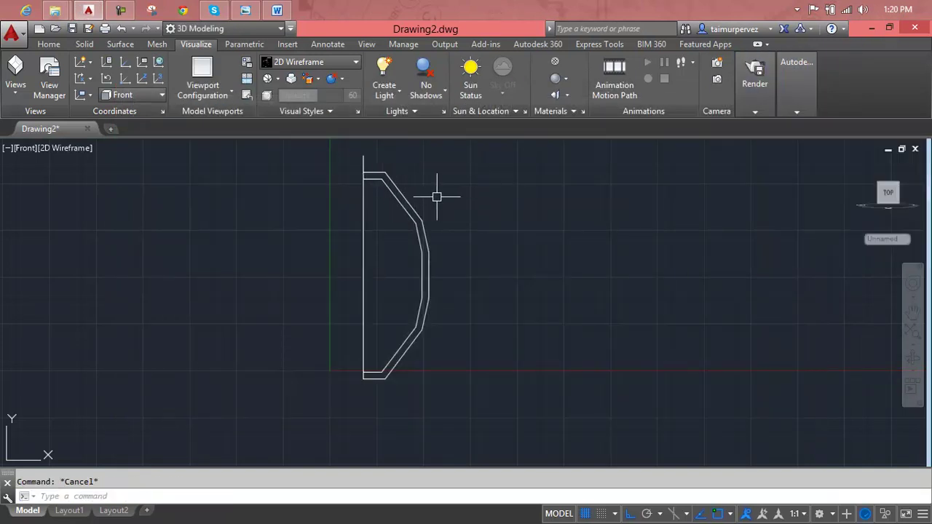
type("tr")
- Attempt to trim the leftover vertical guide line twice, then recentre the whole curved profile
key("Return")
key("Return")
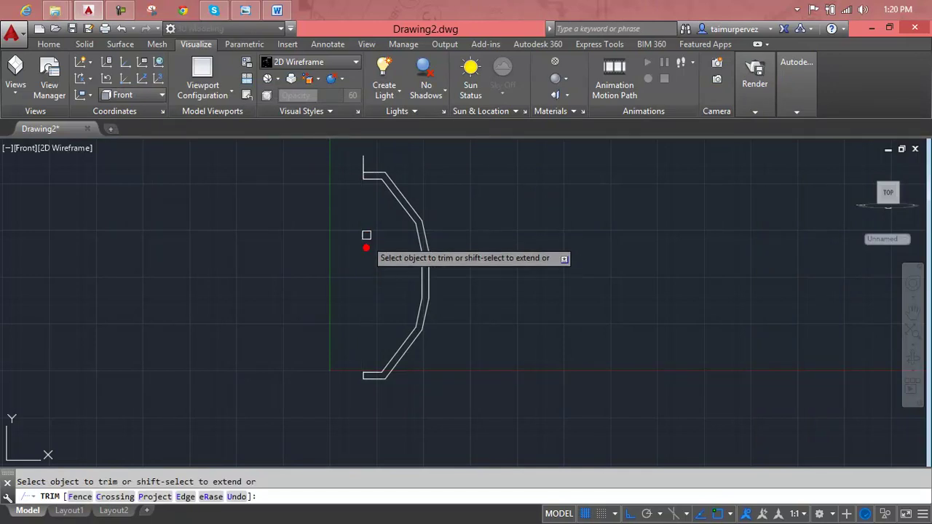
key("Escape")
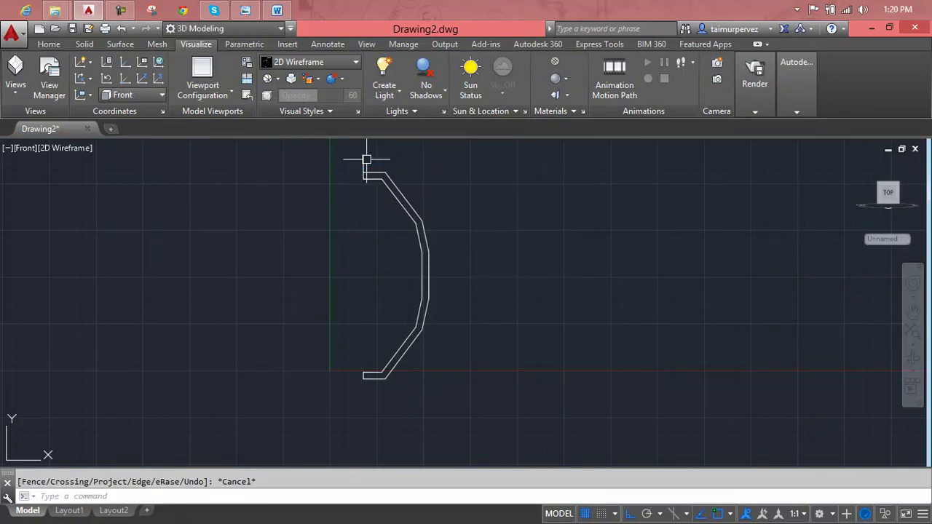
scroll(366, 189, "up", 2)
scroll(367, 210, "up", 8)
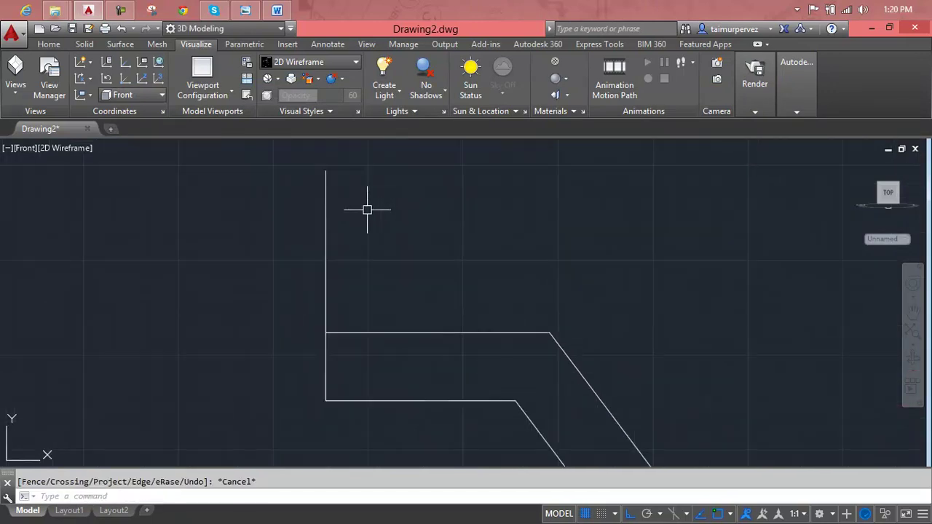
type("tr")
key("Return")
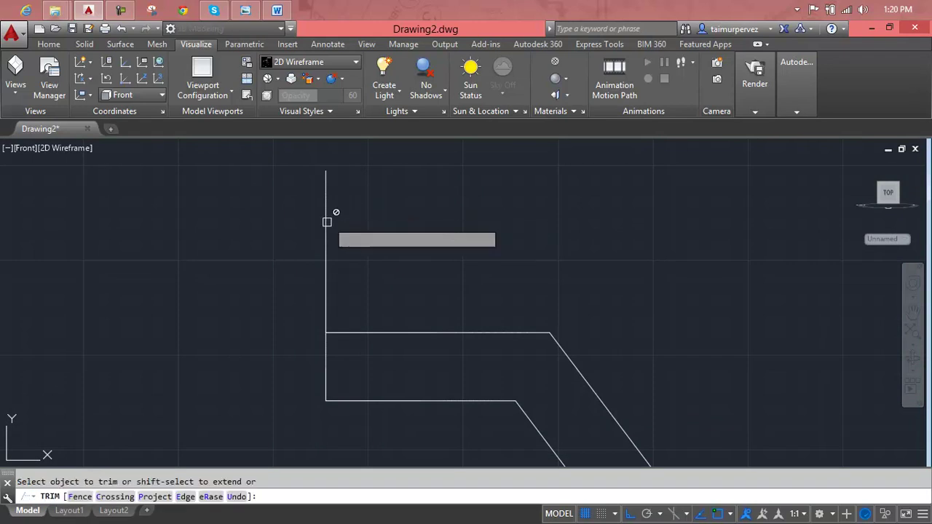
key("Escape")
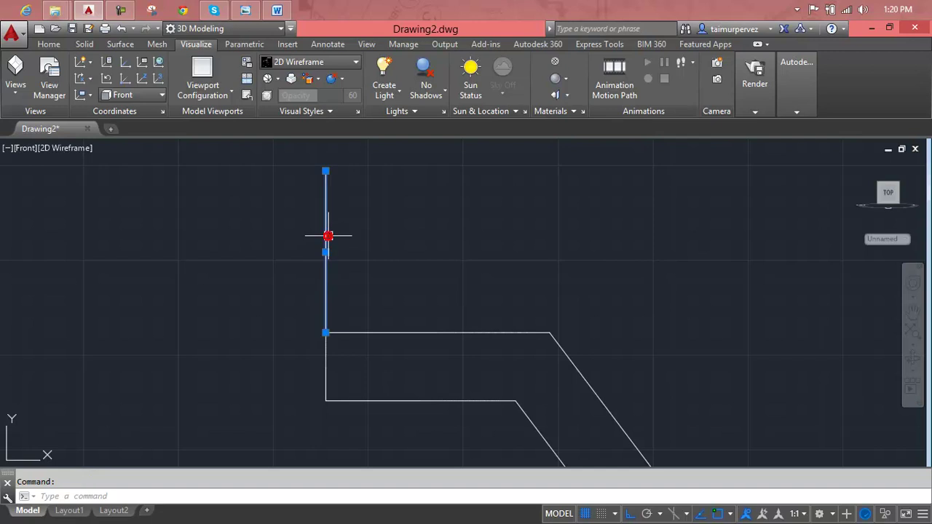
scroll(328, 235, "down", 3)
scroll(364, 284, "down", 3)
scroll(374, 311, "down", 2)
middle_click_drag(374, 291, 429, 181)
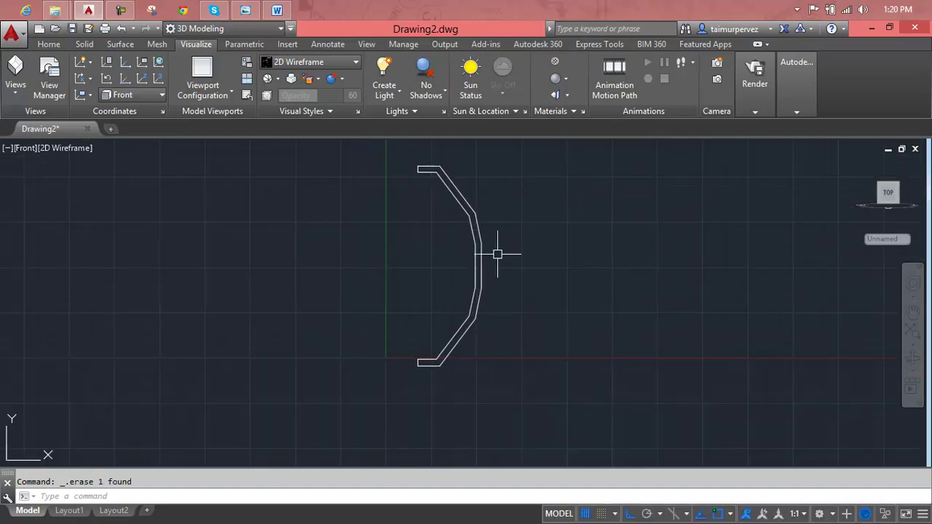
left_click(859, 166)
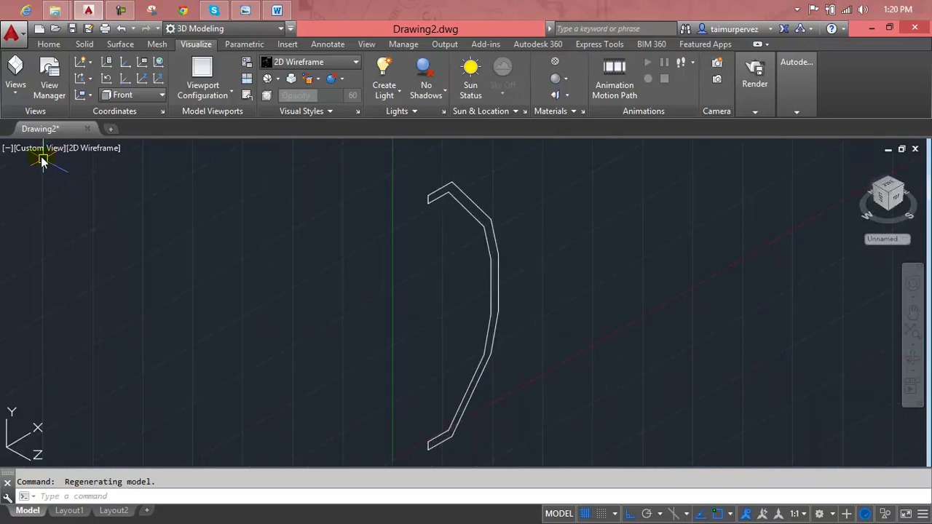
left_click(36, 149)
left_click(65, 183)
mouse_move(887, 195)
left_click(858, 166)
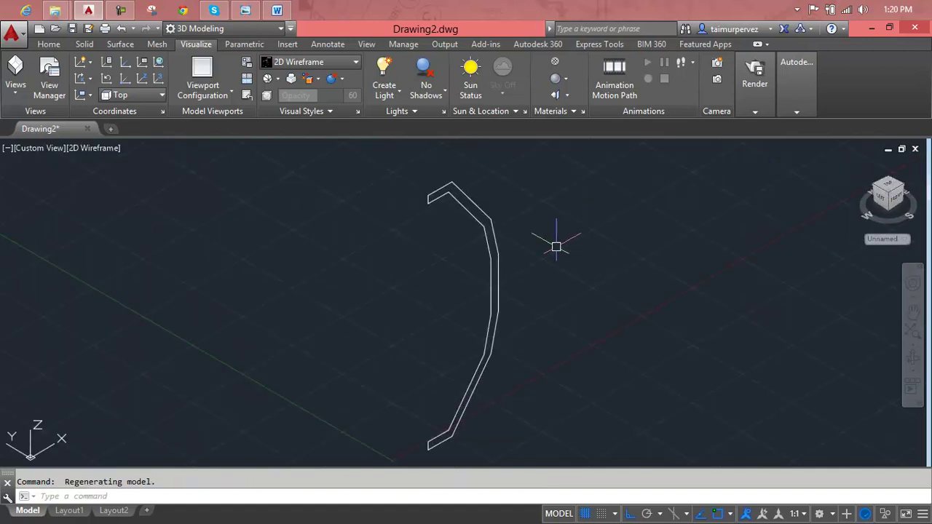
scroll(477, 324, "up", 2)
scroll(477, 324, "down", 2)
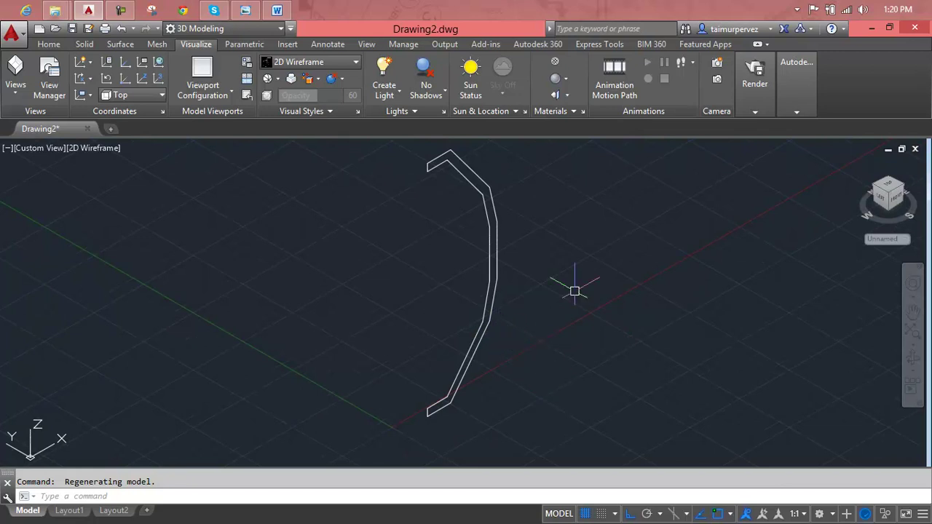
left_click(40, 148)
left_click(52, 180)
left_click(859, 164)
left_click(38, 149)
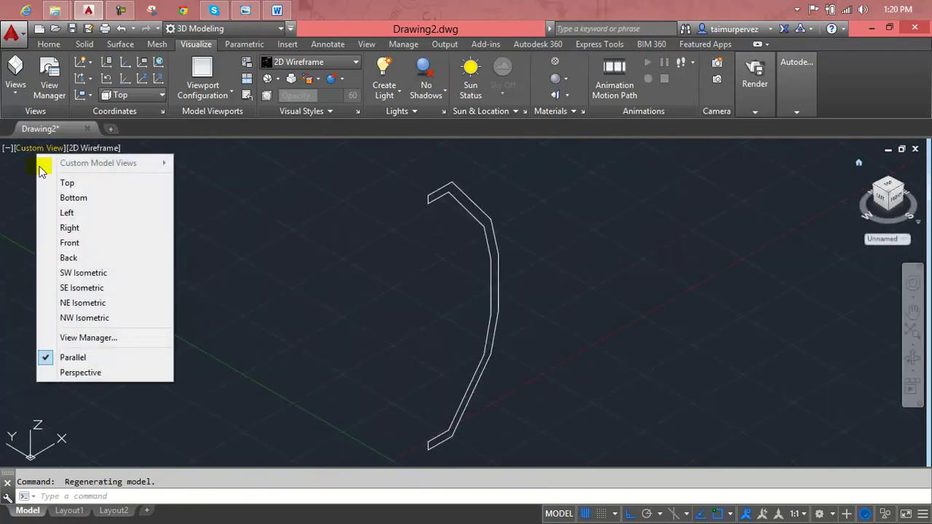
left_click(77, 246)
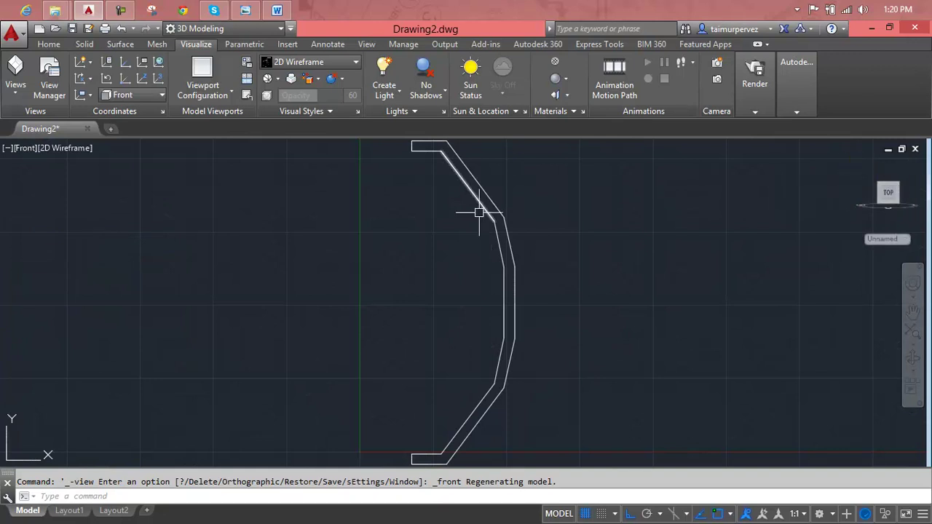
- Draw cross lines closing the top lip and spanning the first bend of the tube walls
middle_click_drag(464, 187, 432, 251)
scroll(412, 211, "up", 3)
key("Escape")
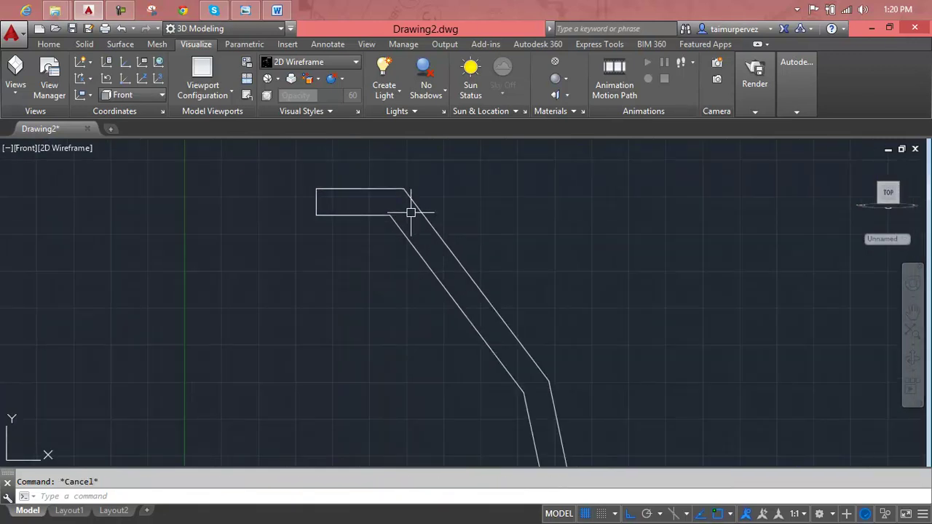
type("l")
key("Return")
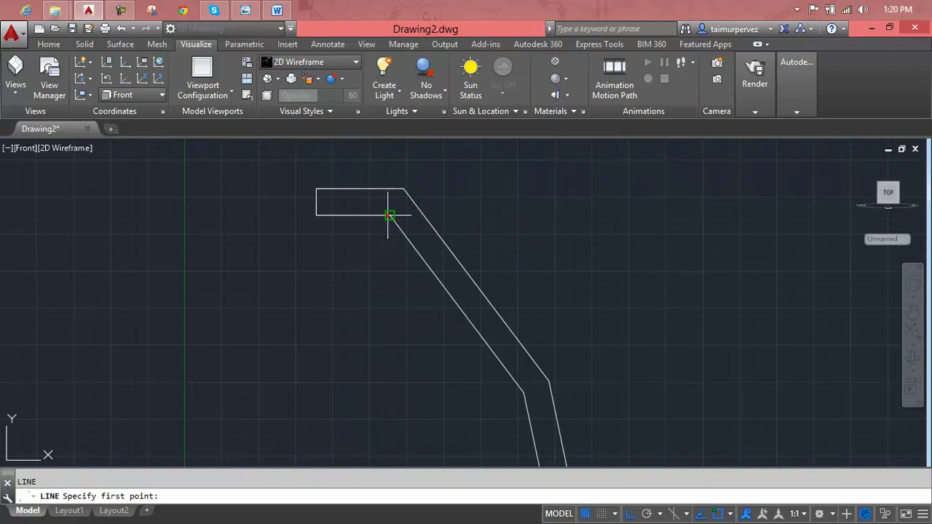
left_click(390, 215)
left_click(403, 188)
key("Return")
scroll(437, 270, "down", 3)
middle_click_drag(449, 277, 389, 214)
scroll(443, 285, "up", 3)
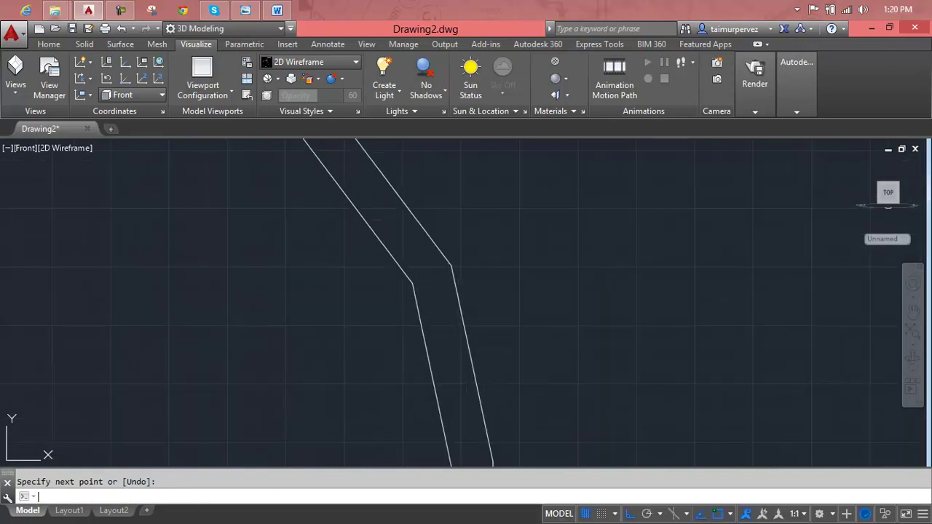
key("Return")
left_click(412, 282)
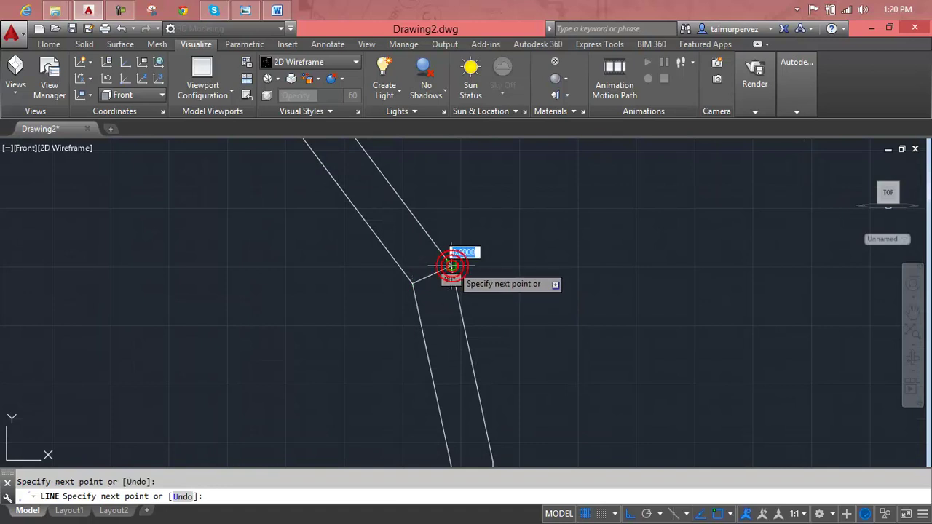
left_click(452, 266)
key("Return")
- Add cross lines across the next bend and the middle straight section's vertices
scroll(449, 267, "down", 2)
middle_click_drag(449, 268, 408, 219)
key("Return")
scroll(403, 245, "up", 2)
scroll(408, 245, "up", 3)
left_click(394, 242)
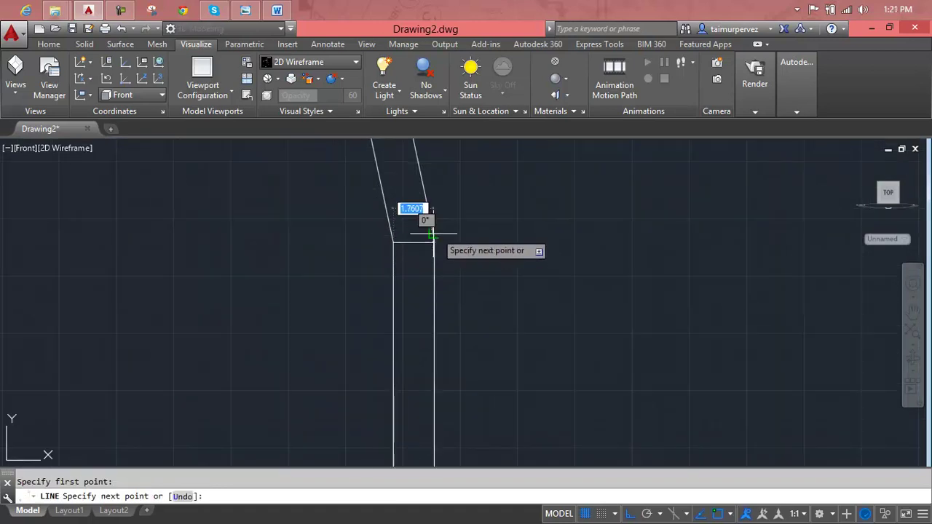
scroll(433, 240, "up", 5)
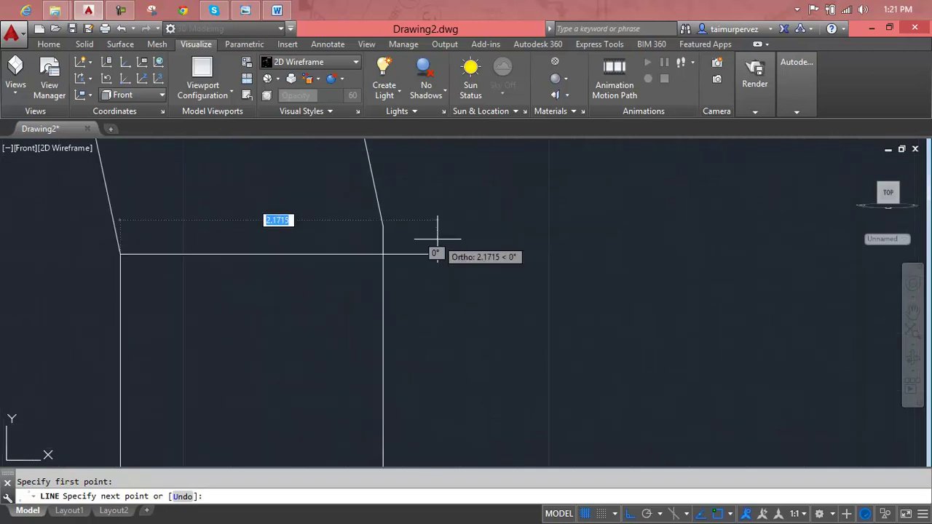
left_click(382, 226)
key("Return")
scroll(388, 274, "down", 2)
scroll(389, 284, "down", 2)
middle_click_drag(389, 284, 383, 202)
scroll(374, 270, "up", 3)
scroll(374, 264, "up", 2)
key("Return")
left_click(348, 220)
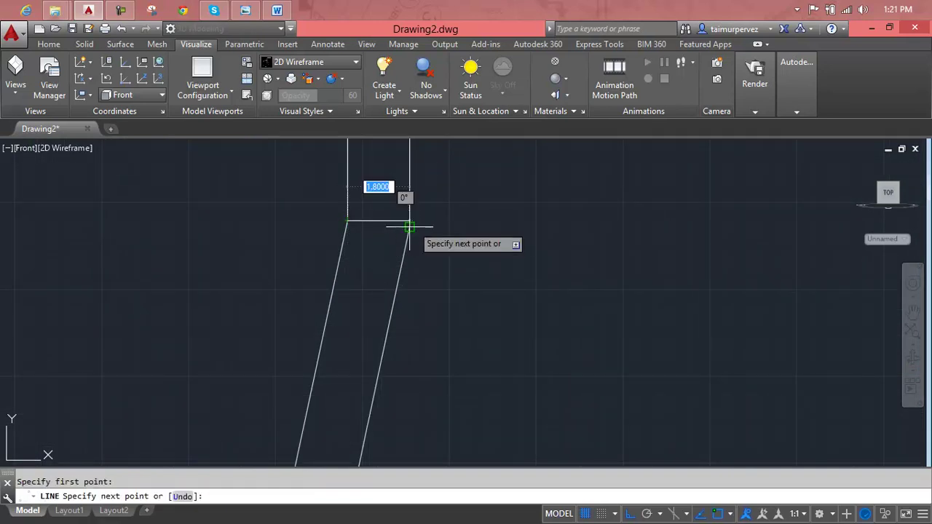
left_click(409, 228)
key("Return")
- Draw the last cross lines across the lower bends, then centre the whole profile
scroll(410, 228, "down", 2)
scroll(406, 247, "down", 2)
mouse_move(401, 267)
middle_mouse_down()
mouse_move(402, 300)
mouse_move(415, 201)
middle_mouse_up()
key("Return")
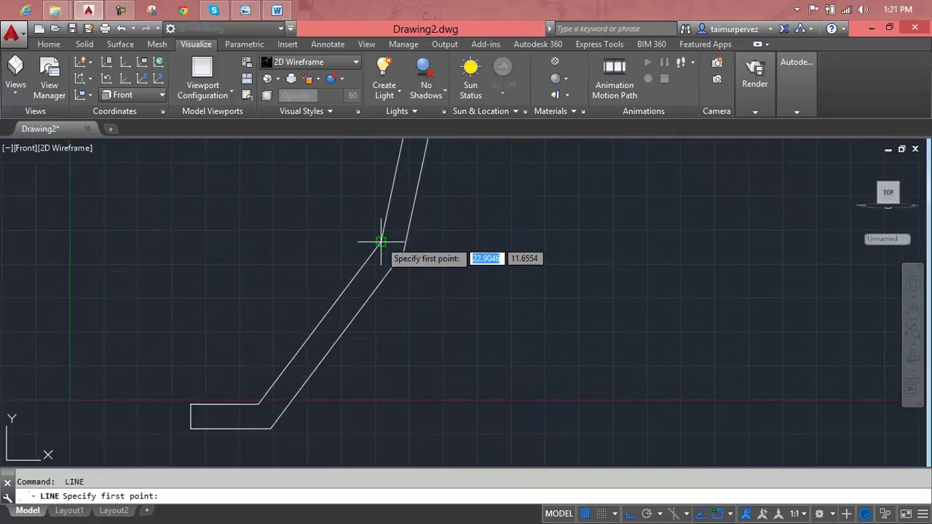
left_click(379, 241)
left_click(403, 251)
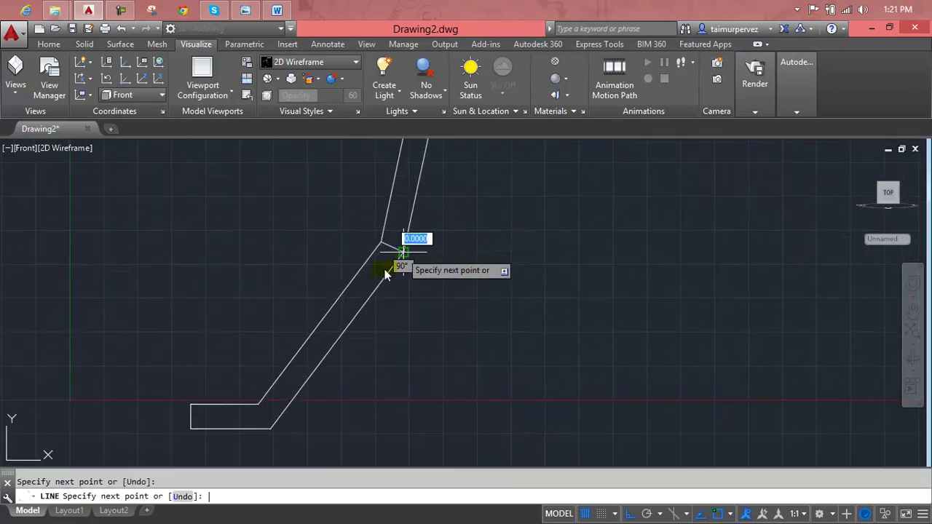
key("Return")
scroll(402, 251, "down", 3)
scroll(357, 281, "up", 2)
scroll(359, 283, "up", 2)
key("Return")
left_click(298, 348)
left_click(328, 409)
key("Return")
scroll(456, 354, "down", 2)
scroll(510, 308, "down", 1)
scroll(523, 299, "down", 1)
middle_click_drag(523, 298, 483, 323)
key("Escape")
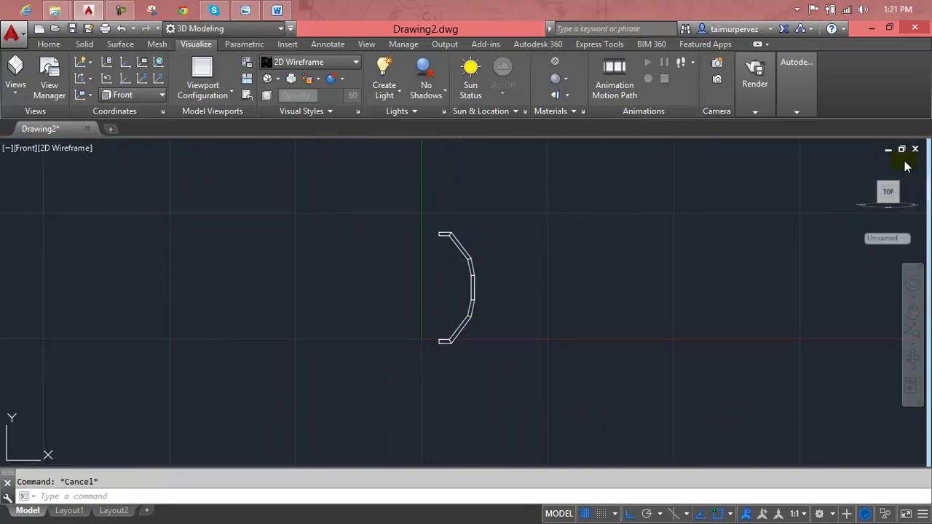
- Switch from the 3D home view to Top view and back to the home view
left_click(863, 164)
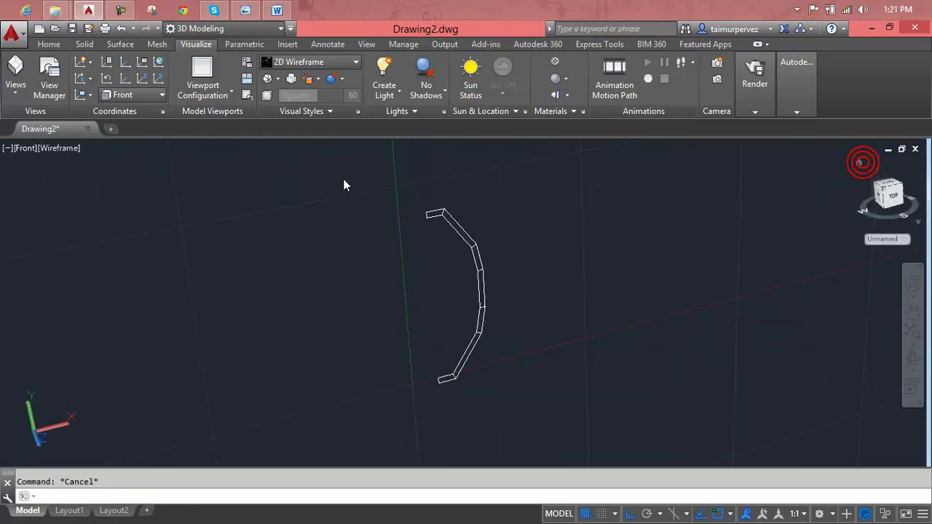
left_click(34, 150)
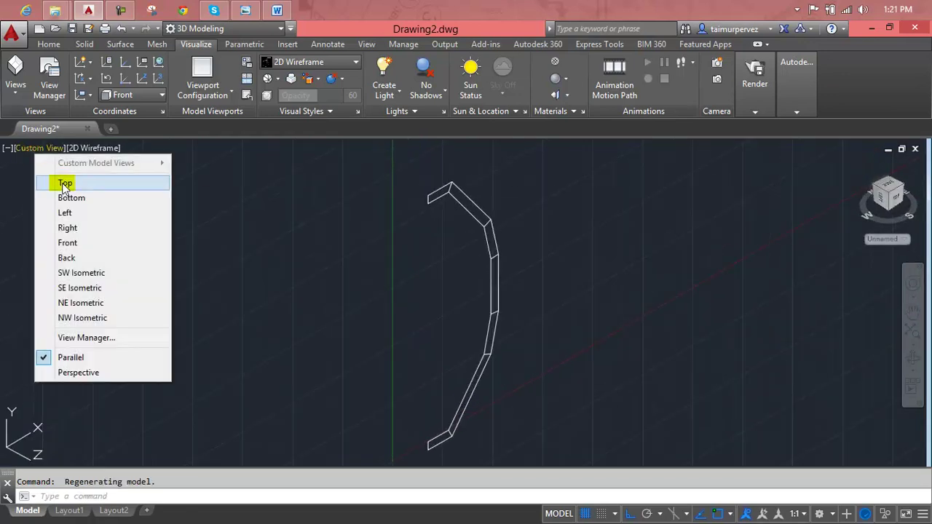
left_click(59, 184)
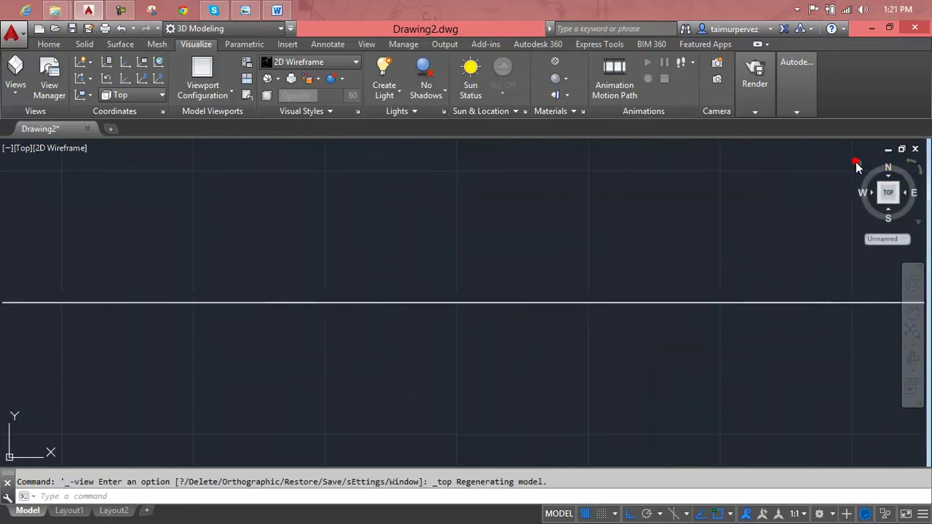
left_click(859, 165)
- Orbit the profile to face the front and start Press/Pull from the Modeling panel
scroll(537, 269, "up", 2)
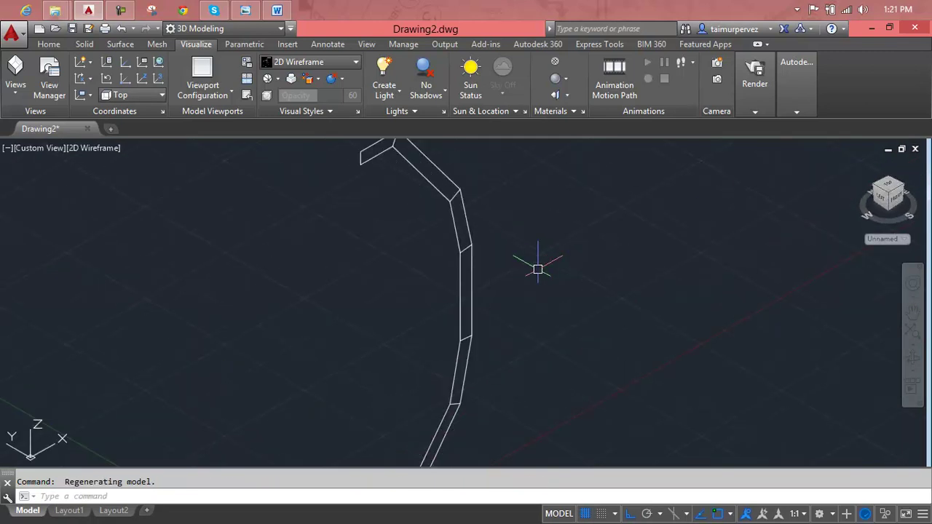
scroll(537, 269, "down", 4)
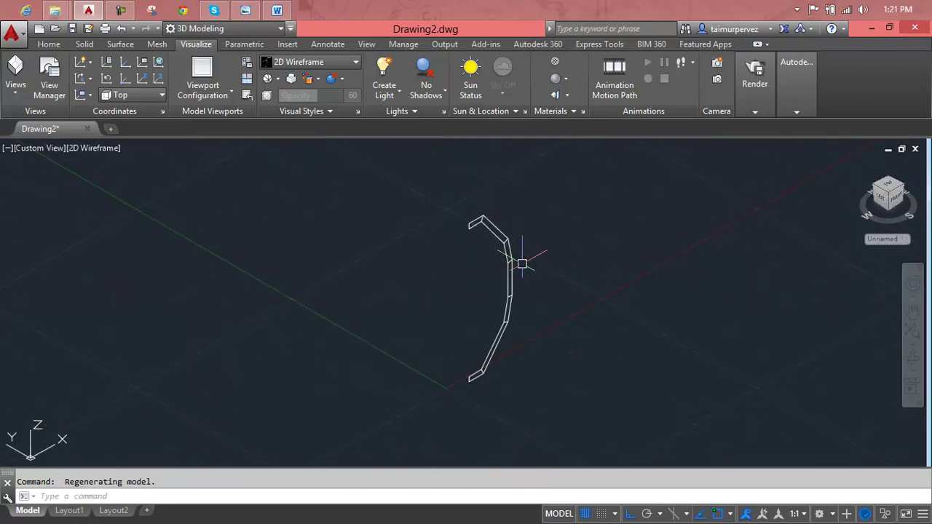
mouse_move(534, 275)
middle_mouse_down("shift")
mouse_move(541, 325)
mouse_move(482, 297)
mouse_move(470, 269)
mouse_move(507, 248)
middle_mouse_up("shift")
scroll(507, 247, "up", 3)
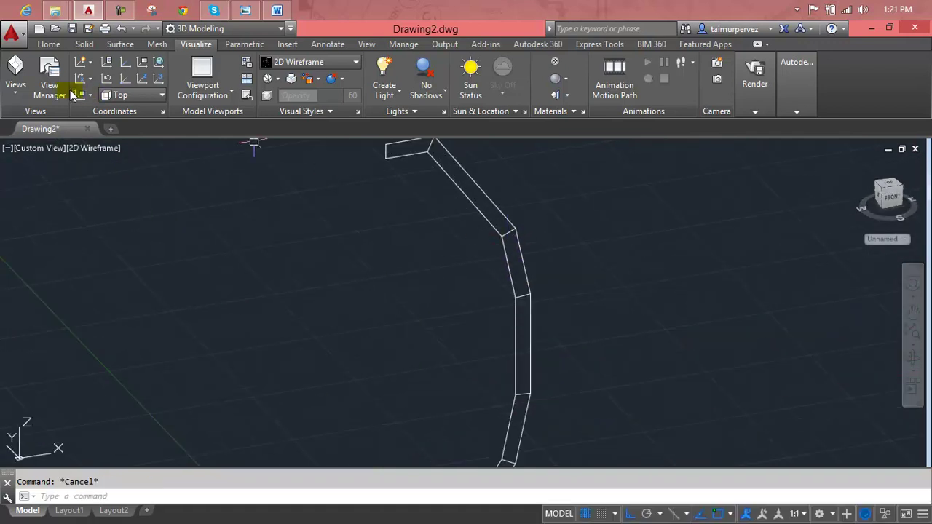
left_click(48, 45)
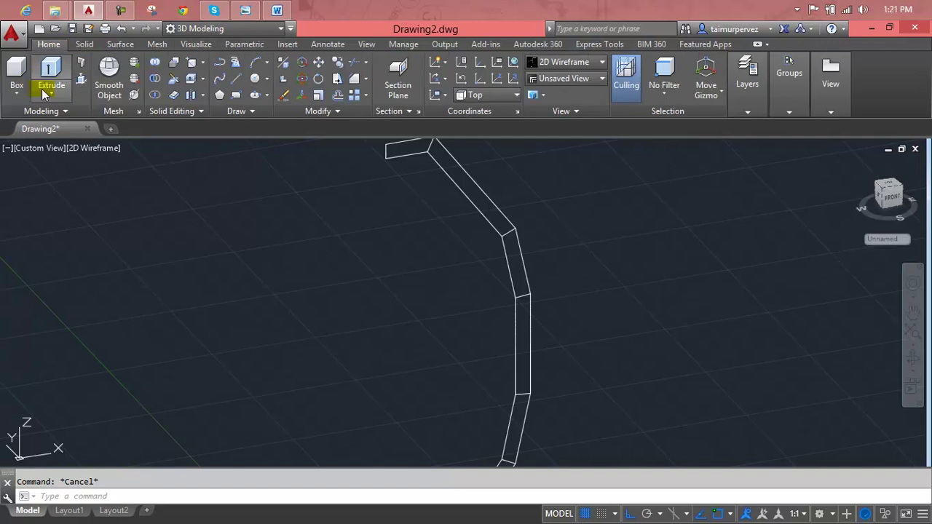
left_click(81, 79)
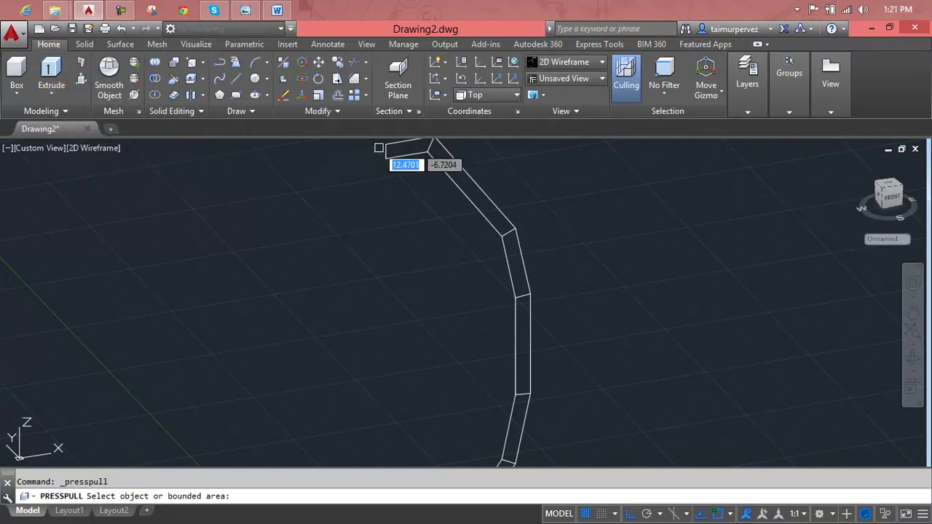
- Press-pull the frame's top end face out 2.5 units
middle_click_drag(410, 153, 405, 193)
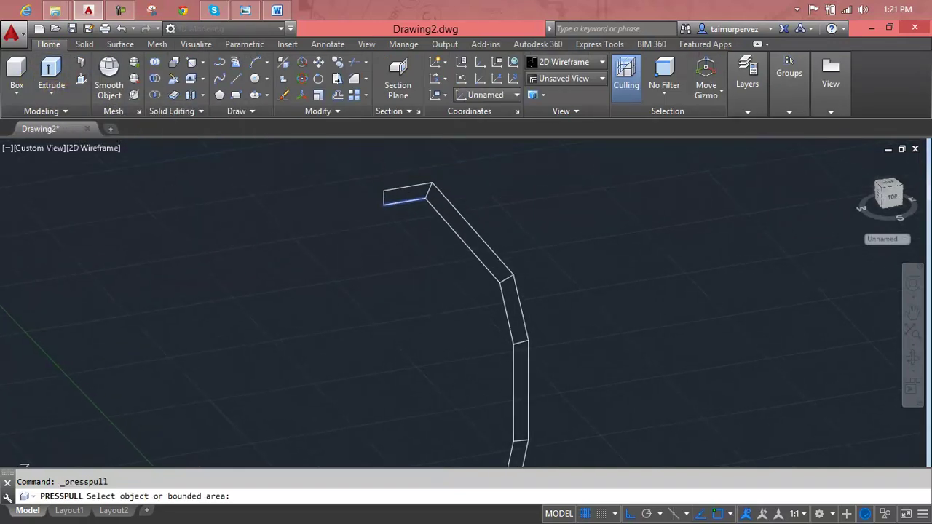
left_click(405, 194)
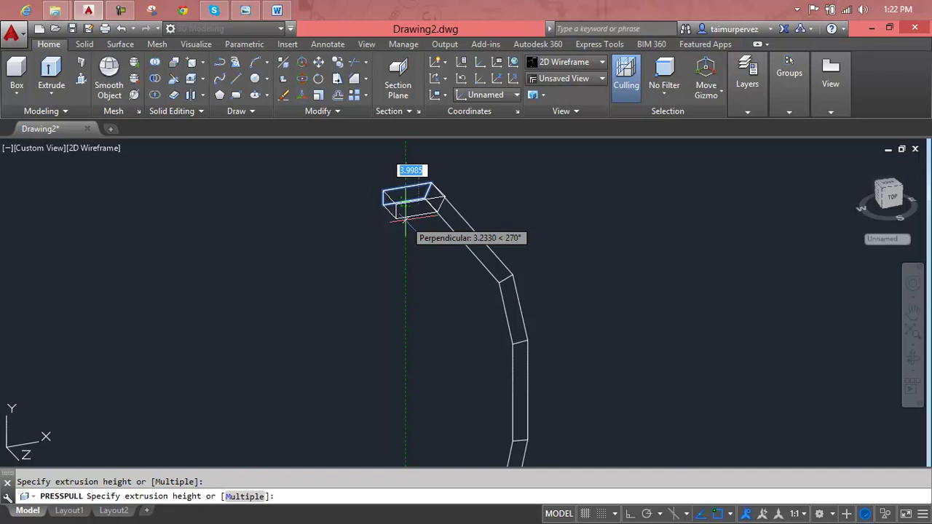
type("2.5")
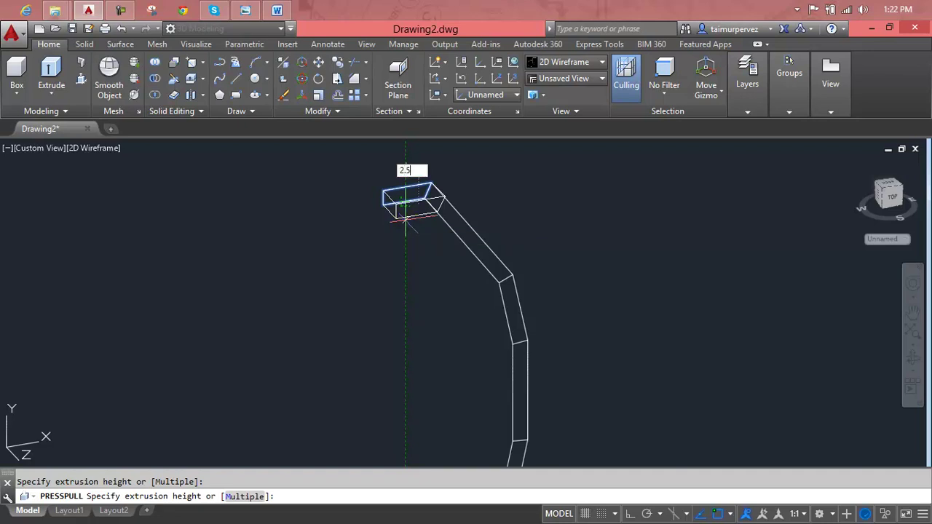
key("Return")
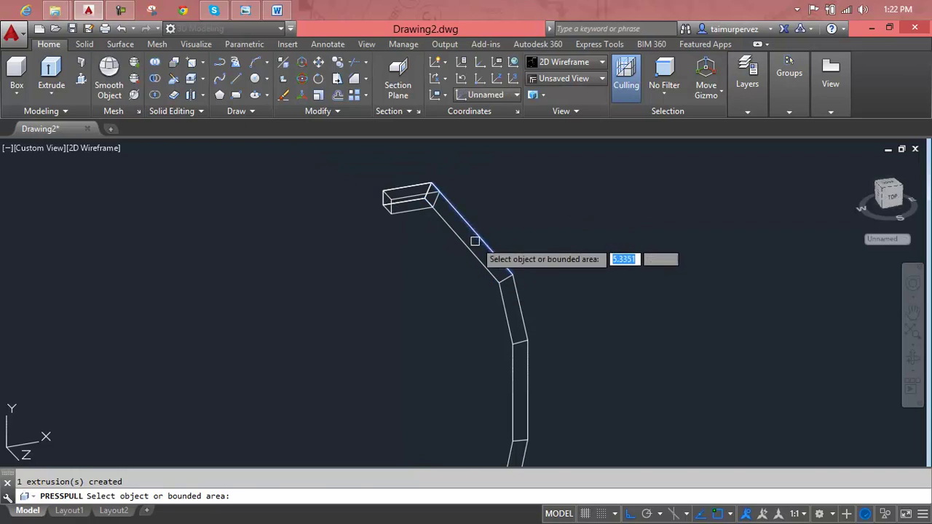
- Pick the sloped face for a second press-pull, then abandon it
scroll(478, 244, "up", 1)
left_click(490, 272)
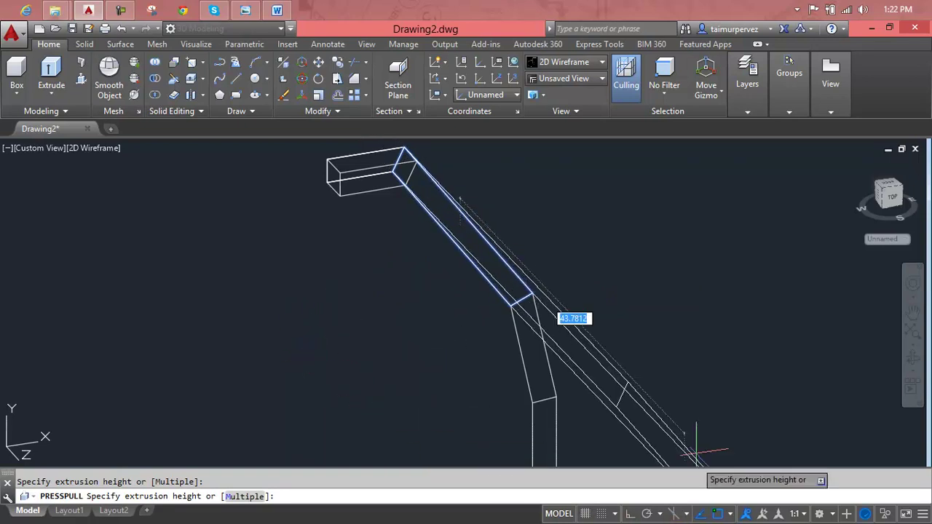
left_click(480, 259)
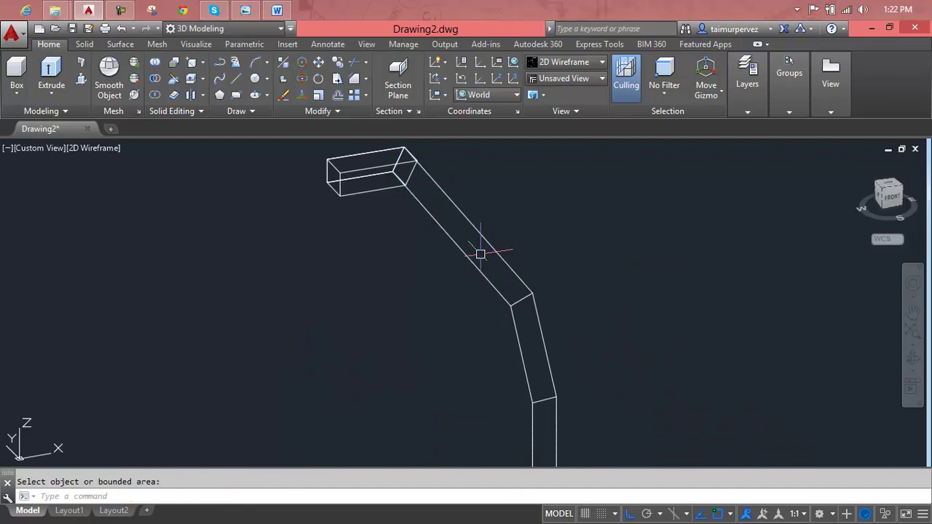
scroll(480, 258, "up", 5)
scroll(480, 262, "down", 3)
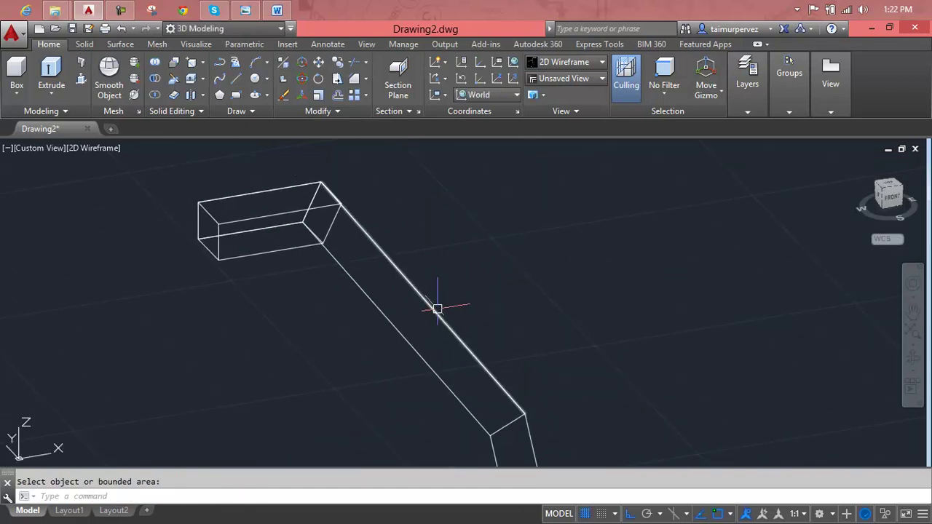
- Cancel the running command and undo the press-pull extrusion
key("Escape")
scroll(335, 262, "down", 2)
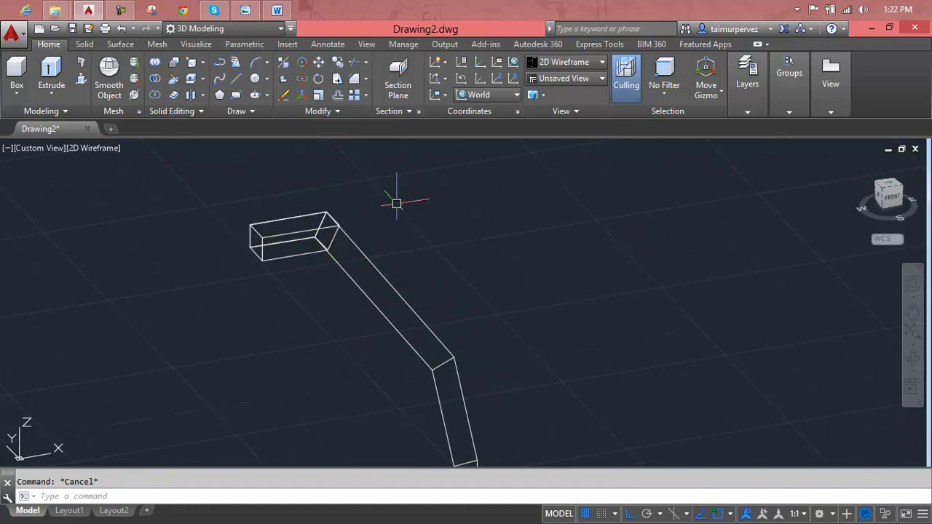
key("ctrl+z")
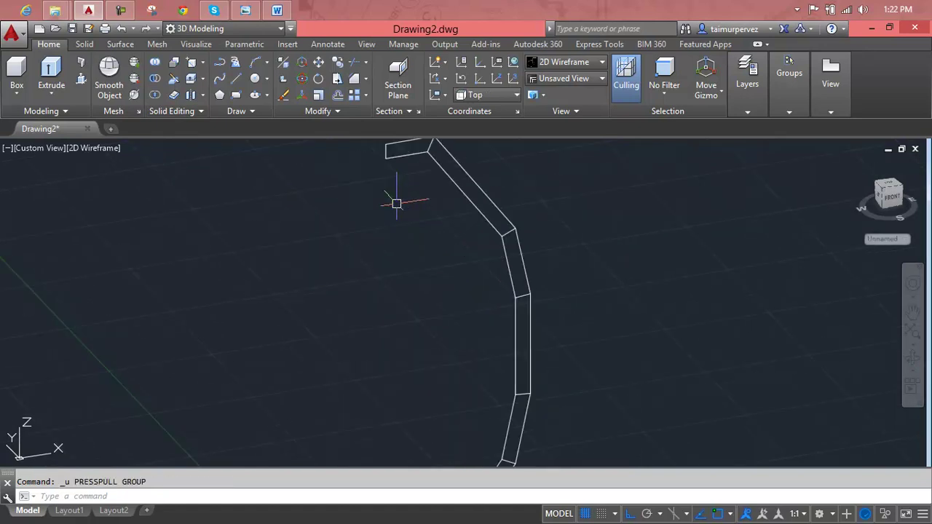
- Switch the viewport to Top view, then to Front view
left_click(22, 154)
left_click(35, 179)
left_click(40, 153)
left_click(22, 147)
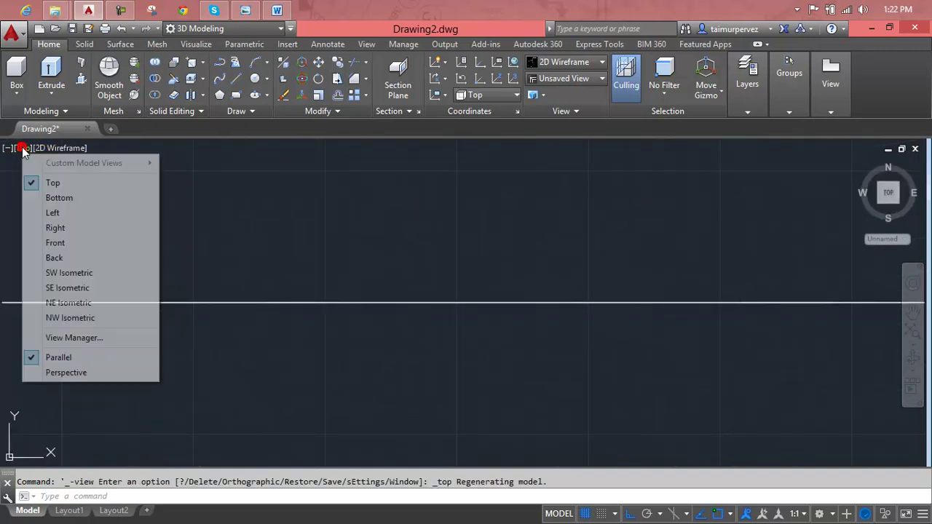
left_click(54, 243)
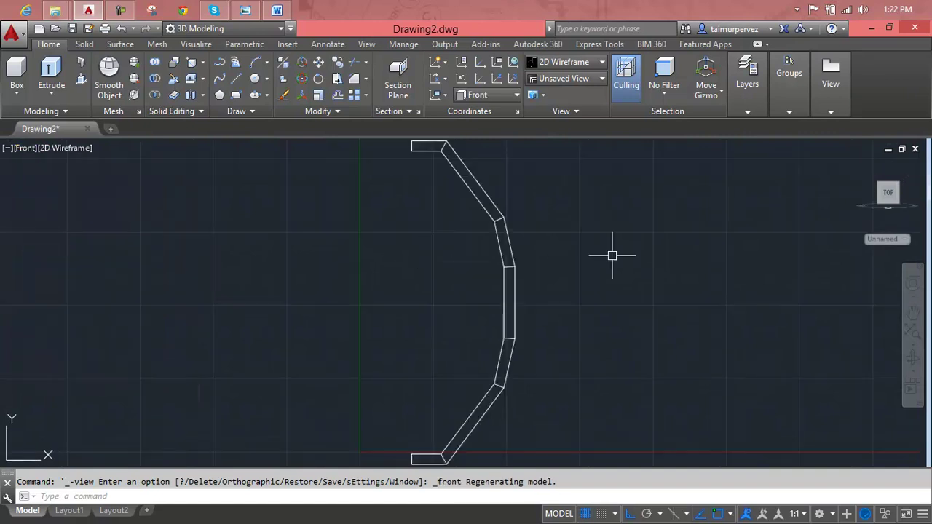
- Try a 3D corner view, return to Front, and zoom and pan to fit the arc's top
left_click(857, 162)
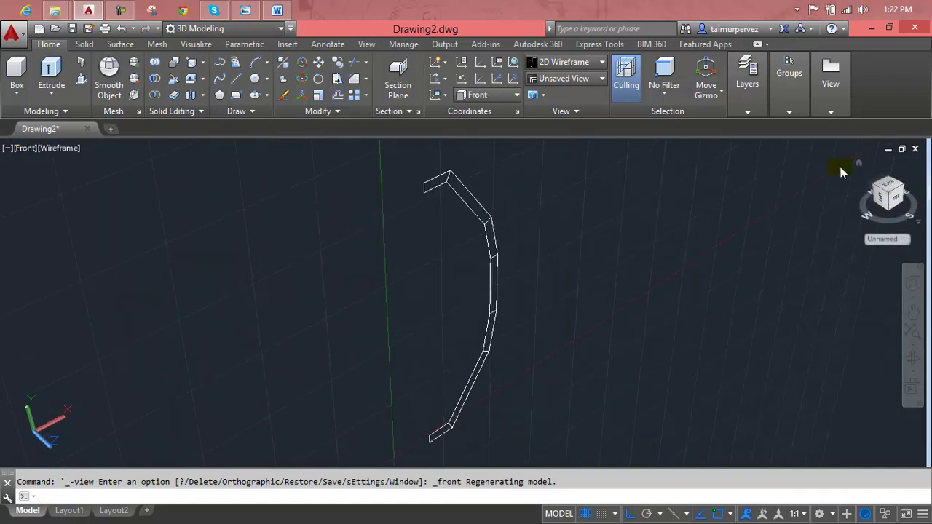
left_click(35, 148)
left_click(63, 243)
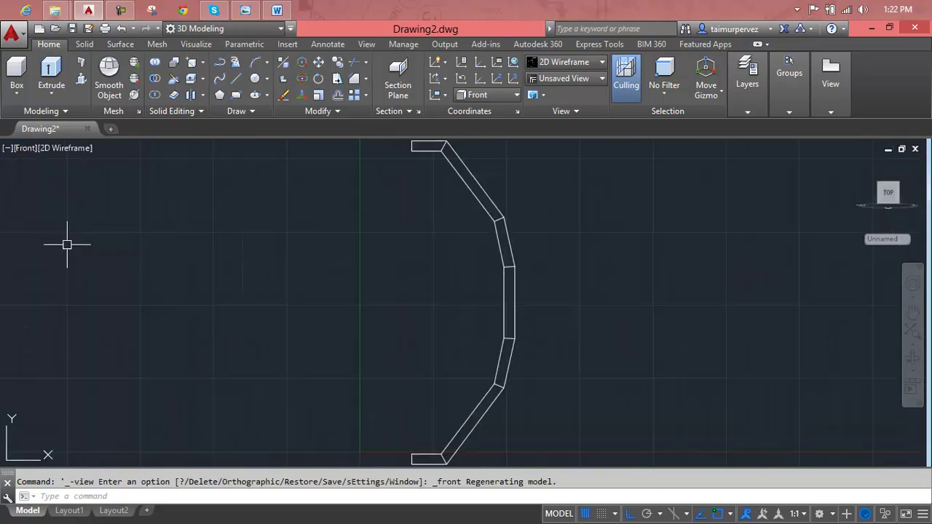
scroll(460, 233, "down", 5)
scroll(444, 255, "up", 2)
scroll(440, 256, "up", 6)
mouse_move(439, 256)
middle_mouse_down()
mouse_move(432, 291)
mouse_move(430, 225)
middle_mouse_up()
scroll(432, 291, "down", 2)
- Extrude the window-selected arc profile to a height of 0.4 with EXT
key("Escape")
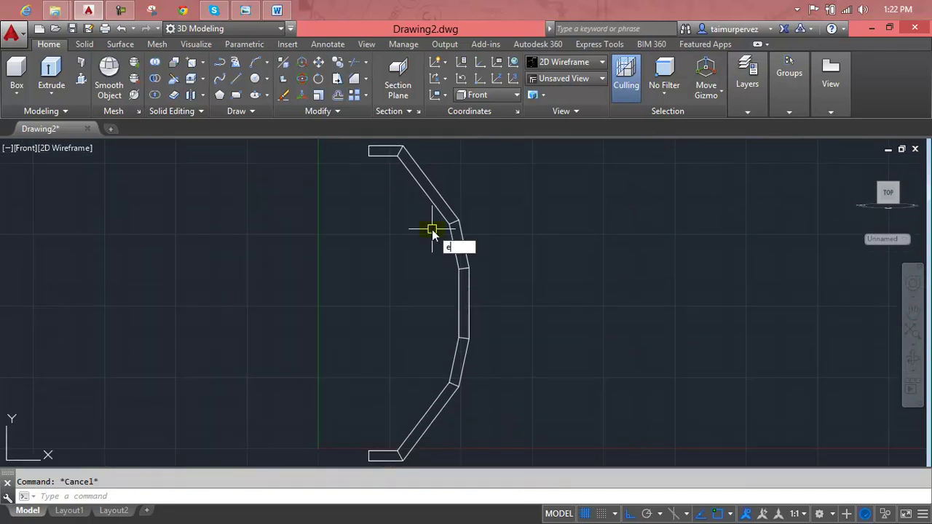
type("xt")
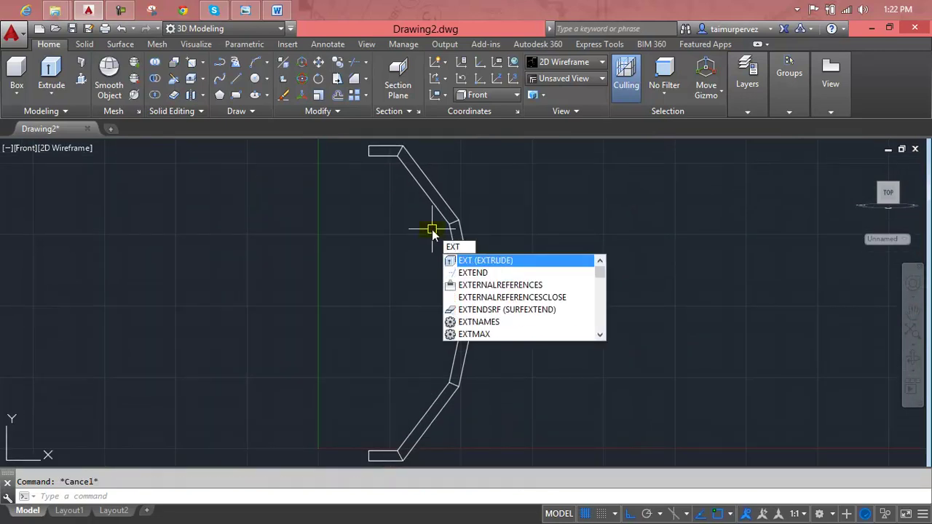
key("Return")
scroll(435, 225, "down", 3)
left_click(487, 176)
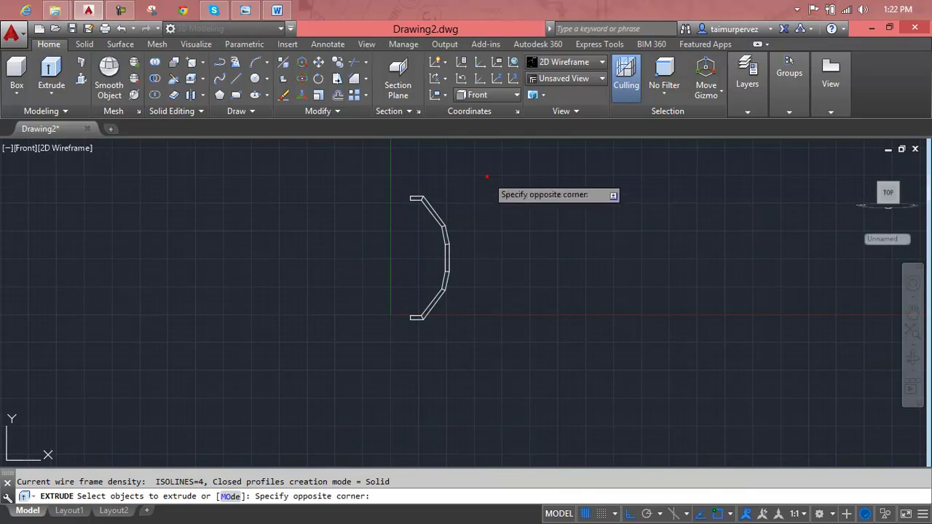
left_click(364, 307)
key("Return")
type("0.4")
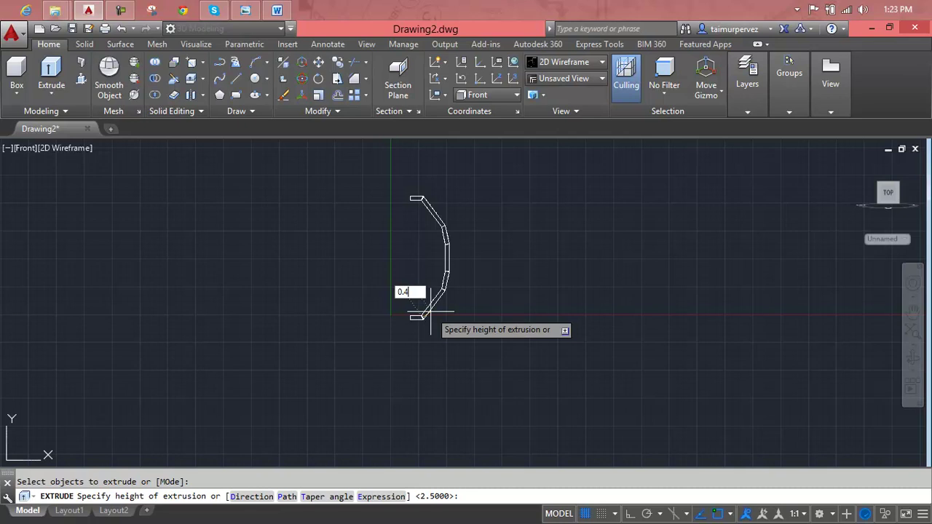
key("Return")
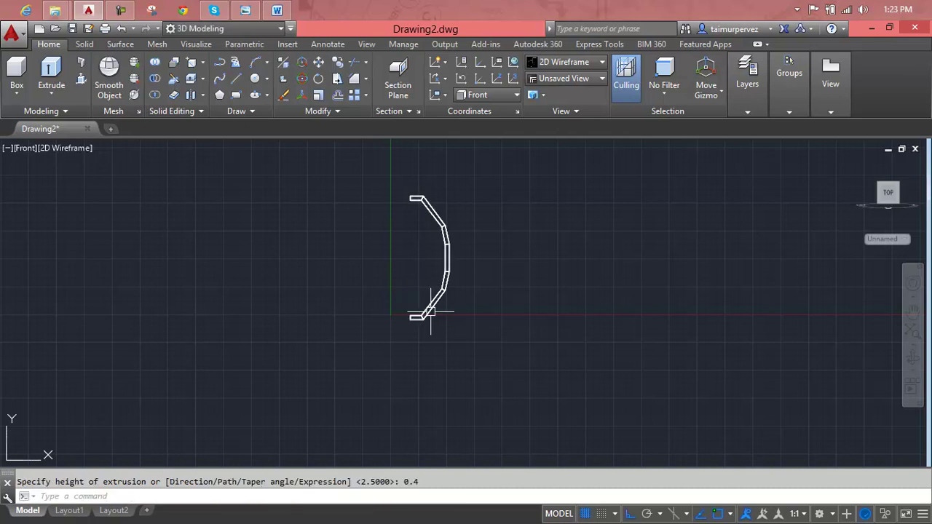
key("Escape")
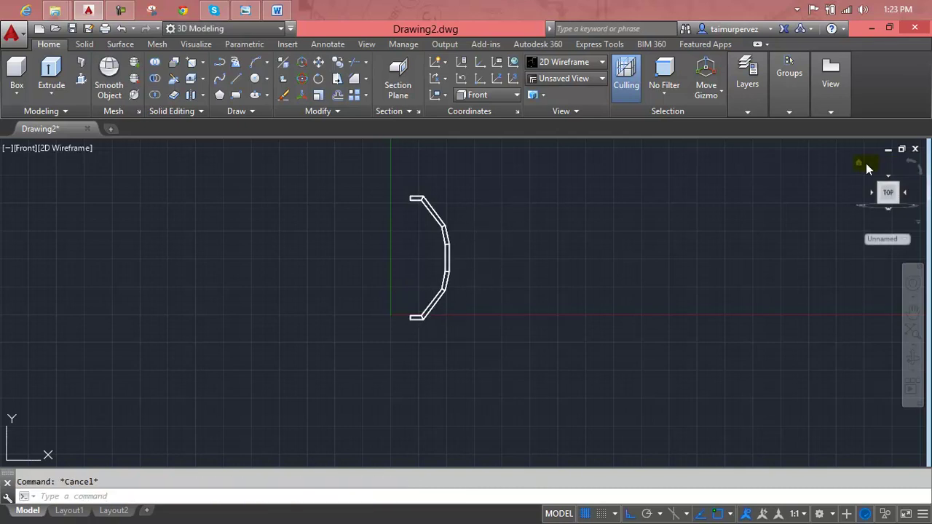
- Switch to an isometric view, then Top, then back to an oblique 3D angle
left_click(859, 163)
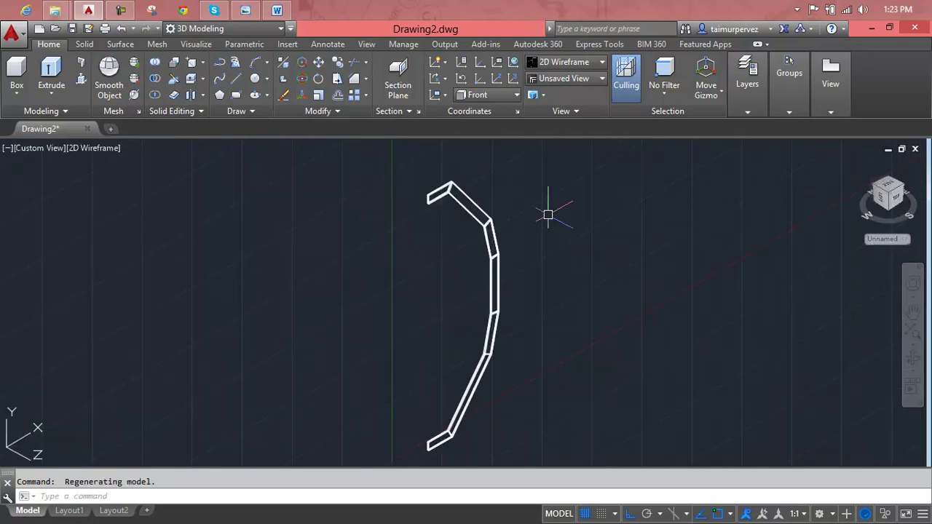
left_click(32, 151)
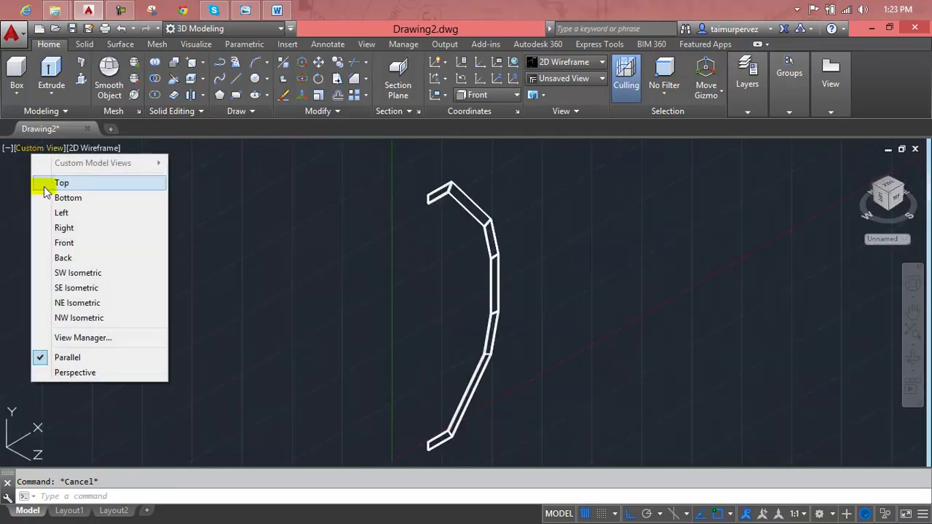
left_click(45, 187)
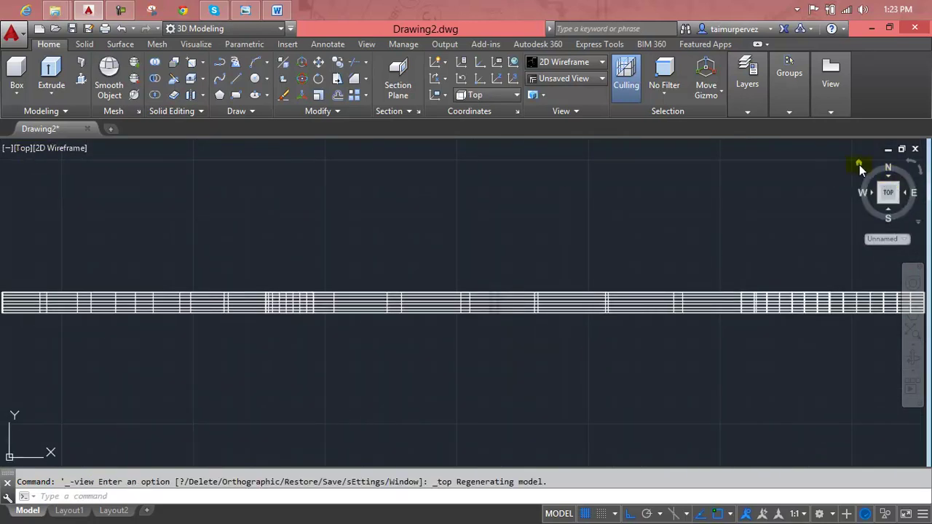
left_click(859, 164)
key("Escape")
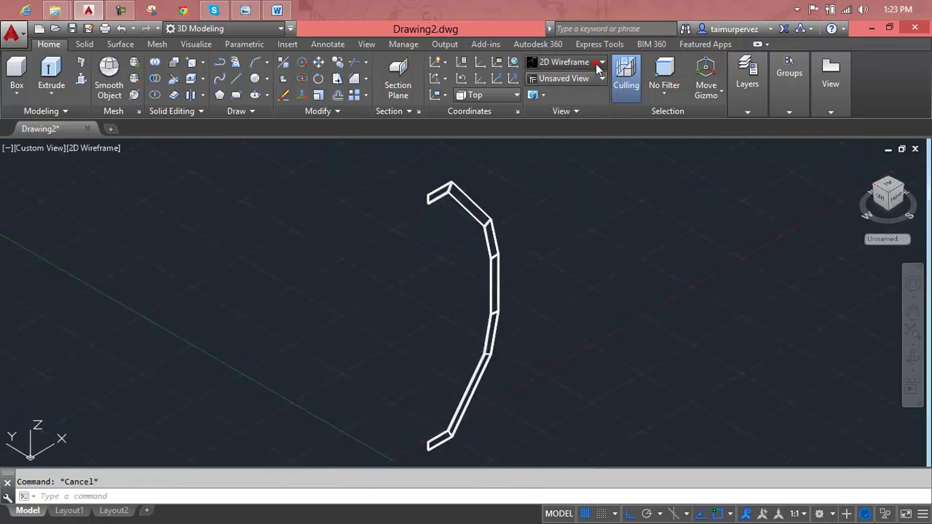
- Apply the Realistic visual style, nudge the model right, and switch to Top view
left_click(601, 63)
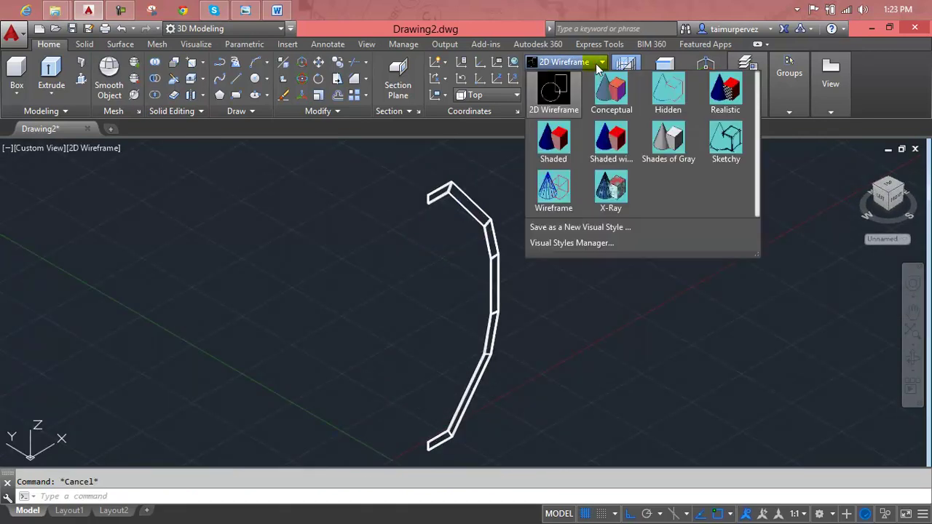
left_click(720, 95)
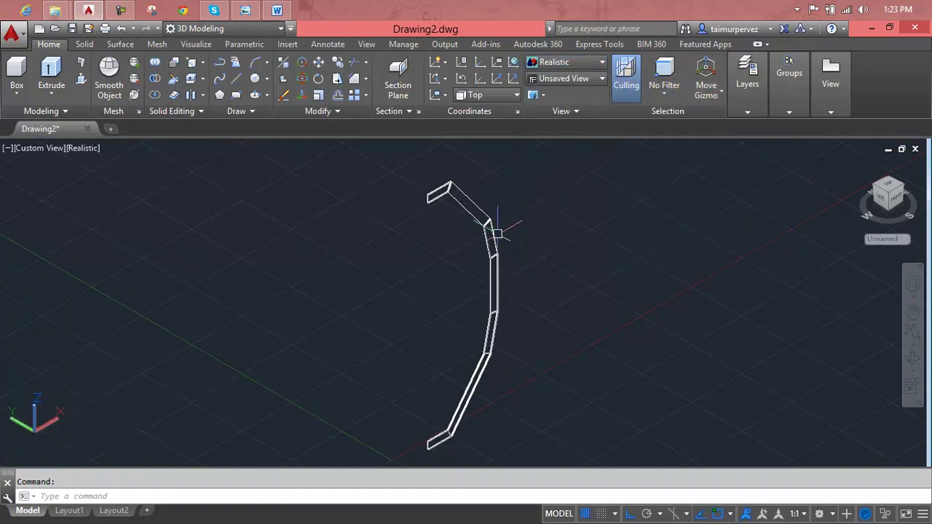
middle_click_drag(471, 291, 521, 287)
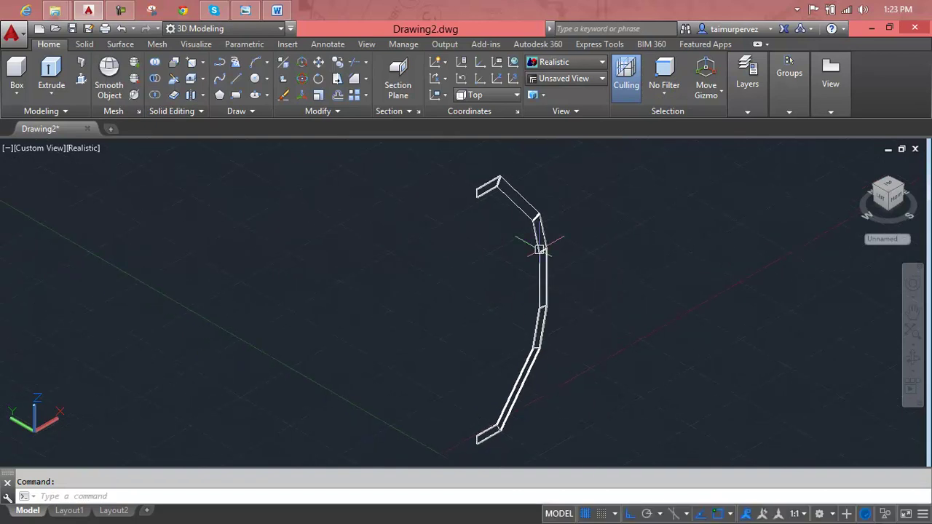
left_click(582, 67)
left_click(581, 66)
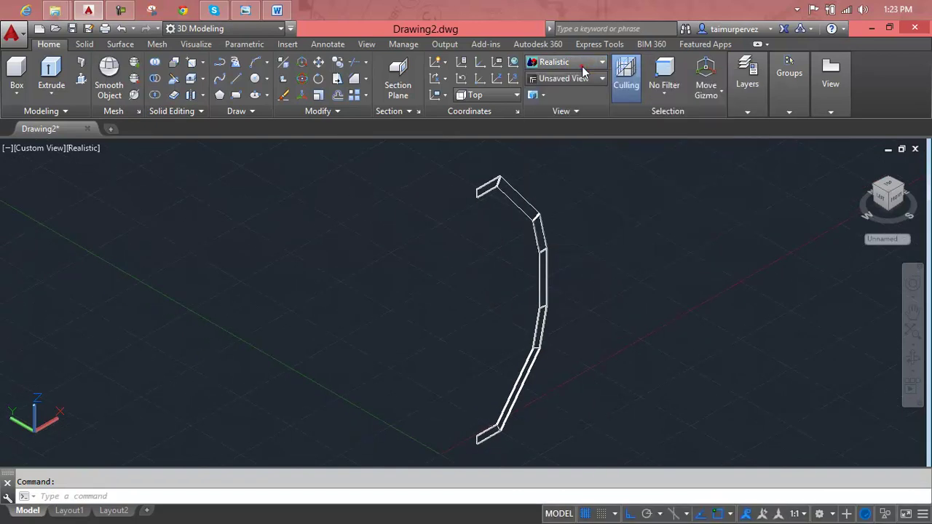
left_click(573, 78)
left_click(557, 94)
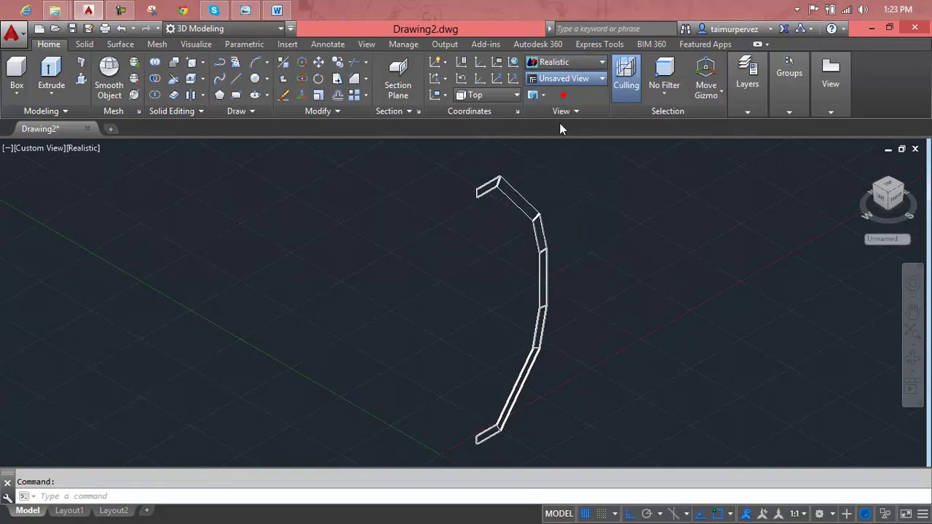
- Pan, undo a view change, and orbit the model to a new 3D angle
middle_click_drag(509, 262, 526, 222)
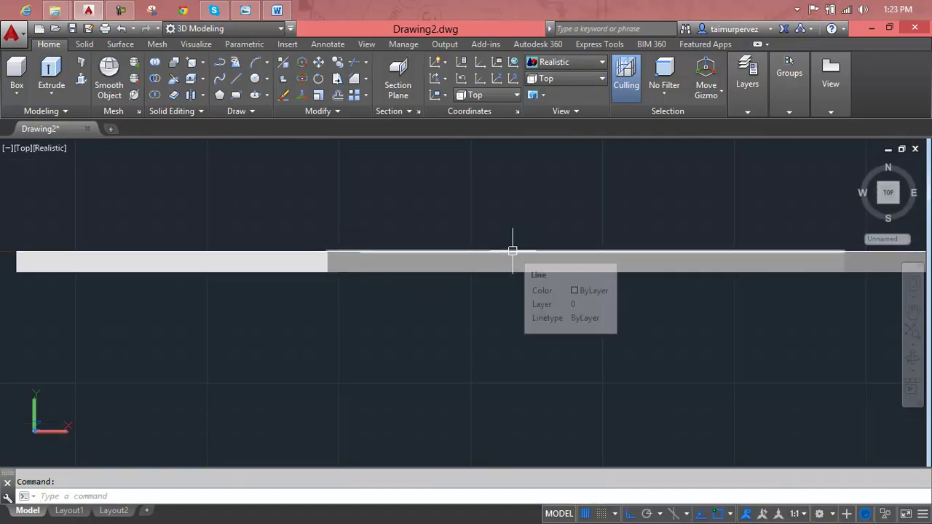
key("ctrl+z")
key("ctrl+z")
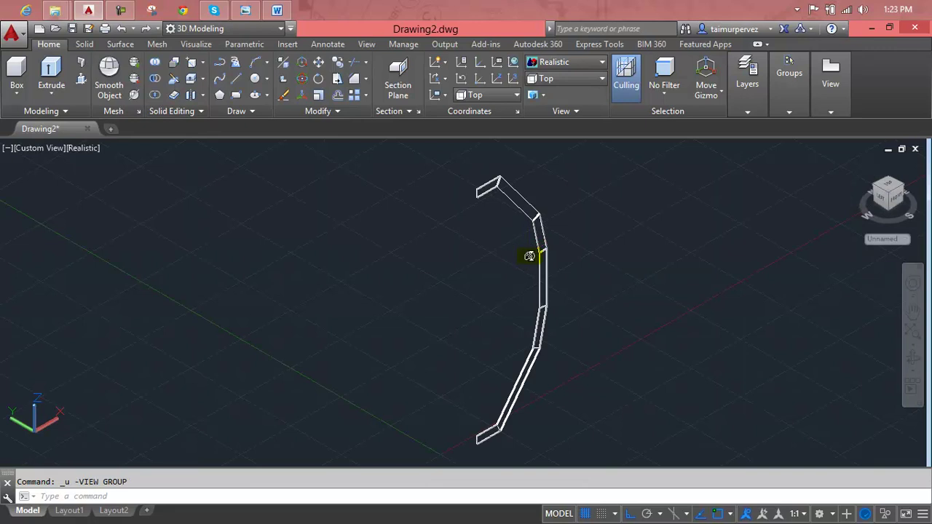
middle_click_drag(528, 256, 502, 269, "shift")
scroll(477, 259, "up", 2)
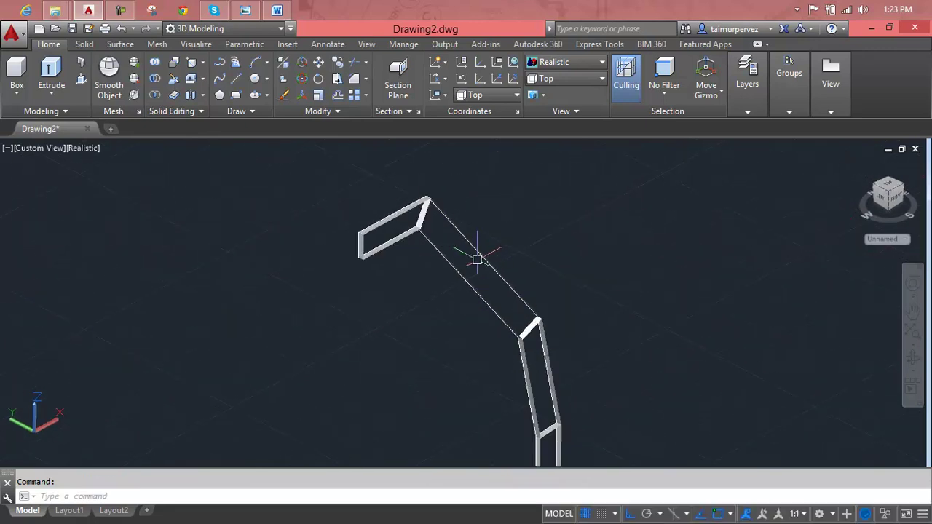
scroll(477, 260, "up", 2)
scroll(484, 245, "down", 5)
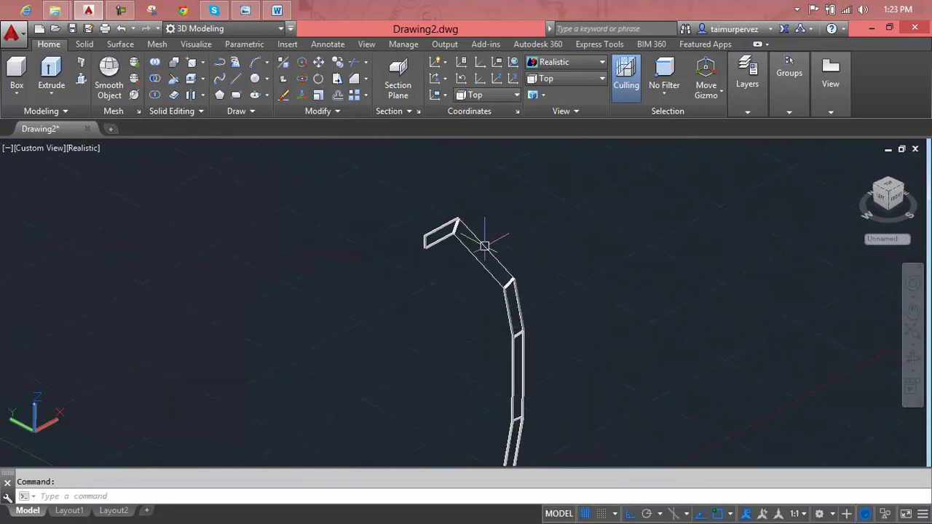
- Undo back past the 0.4 extrusion and pan the flat profile lower in view
key("ctrl+z")
key("ctrl+z")
key("ctrl+z")
key("ctrl+z")
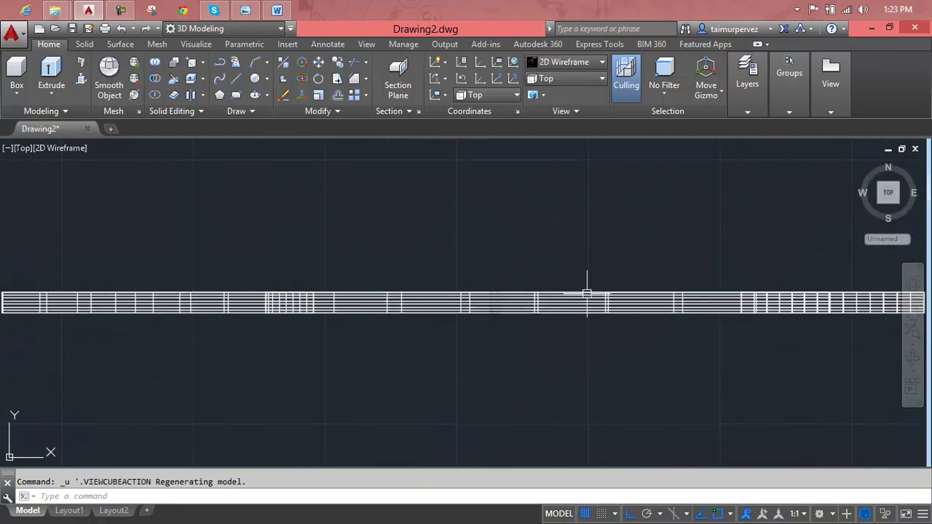
key("ctrl+z")
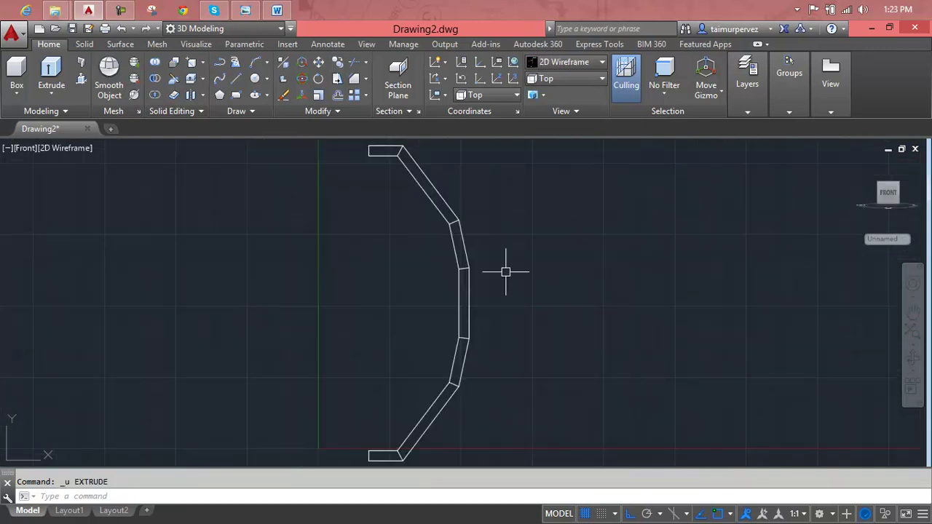
scroll(438, 193, "up", 2)
middle_click_drag(437, 191, 441, 223)
scroll(441, 222, "down", 1)
key("Escape")
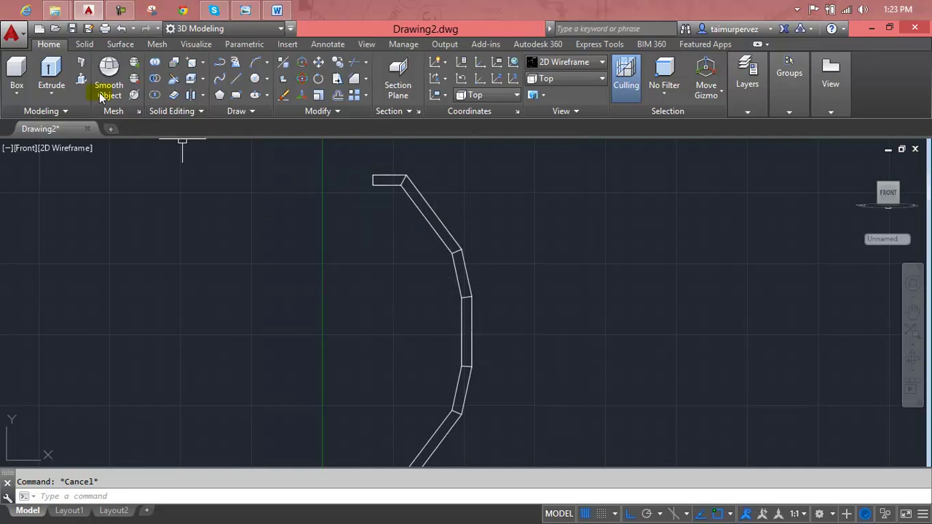
- Press-pull the profile's top end area and its upper slanted section into solids
left_click(81, 78)
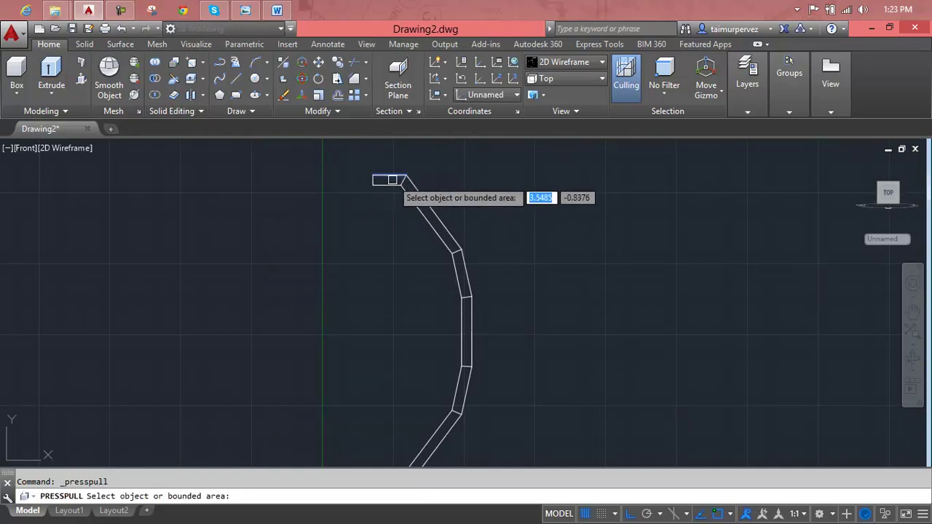
scroll(389, 182, "up", 2)
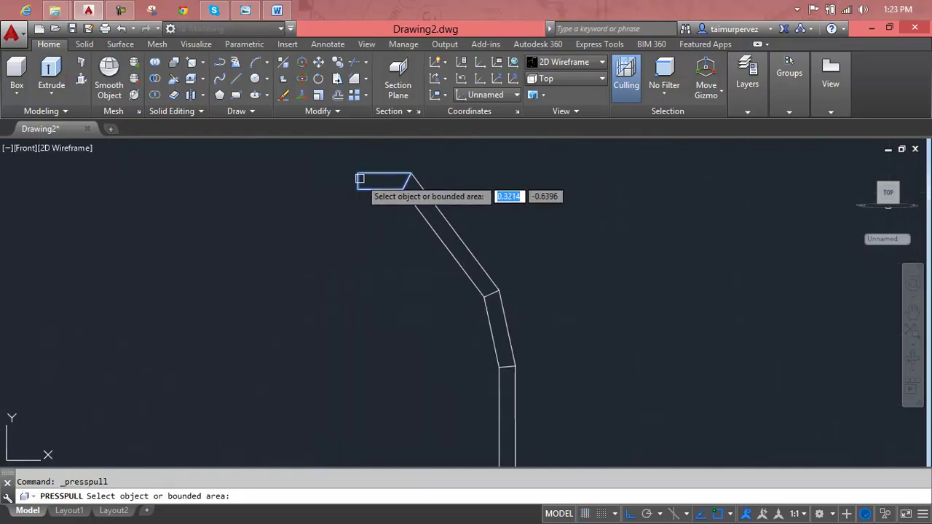
left_click(362, 178)
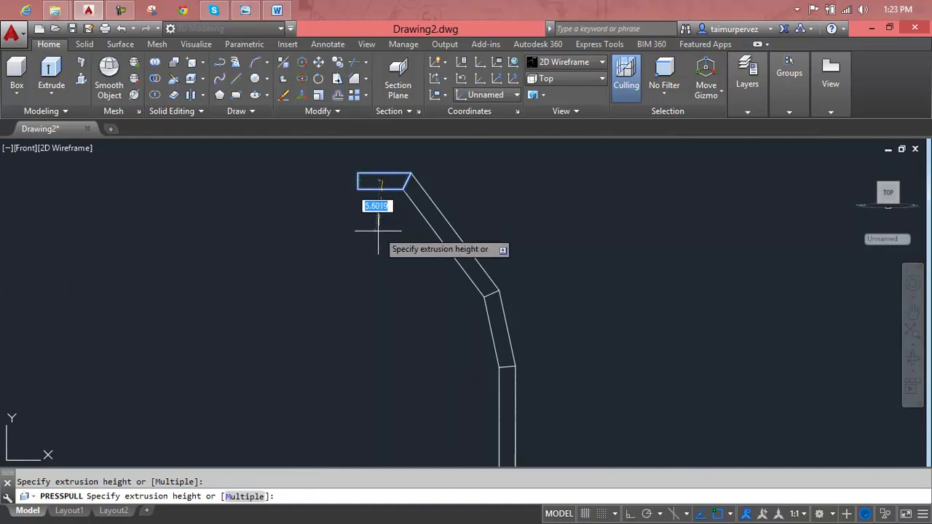
key("Return")
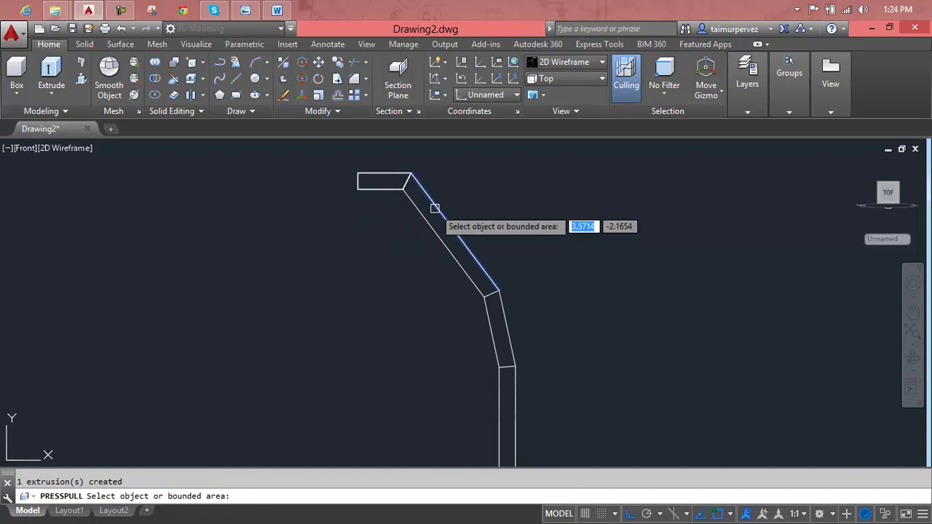
left_click(412, 191)
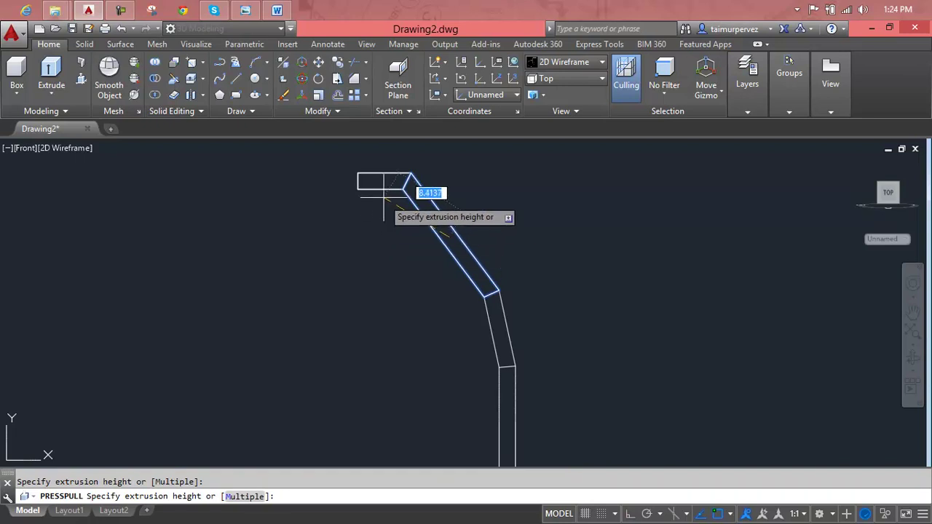
left_click(412, 184)
- End press-pull and erase the small leftover rectangle at the top
key("Escape")
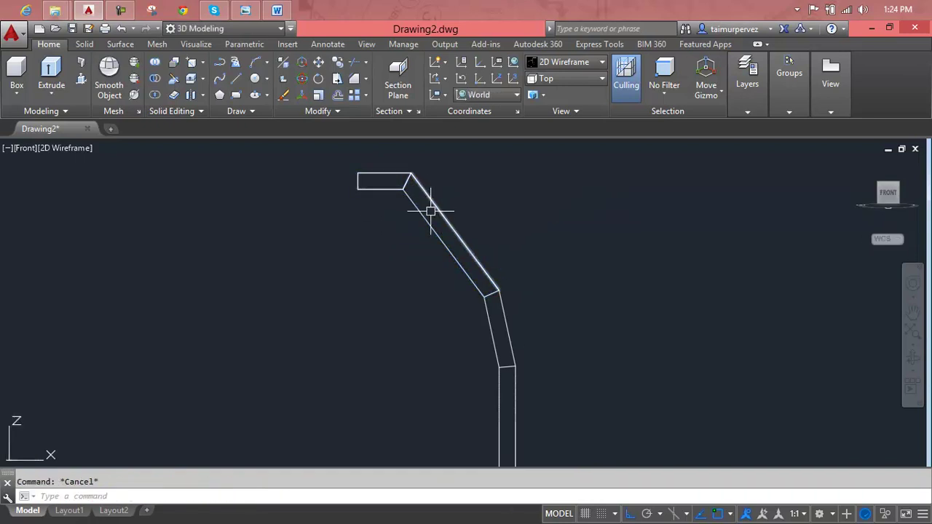
left_click(393, 173)
key("Delete")
type("bo")
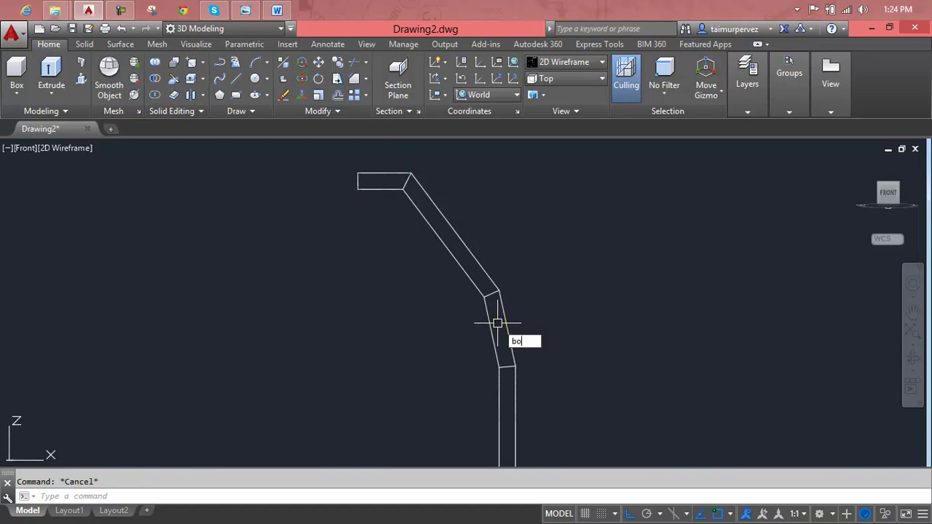
- Try BOUNDARY with a pick point inside the profile, then dismiss the error and cancel
key("Return")
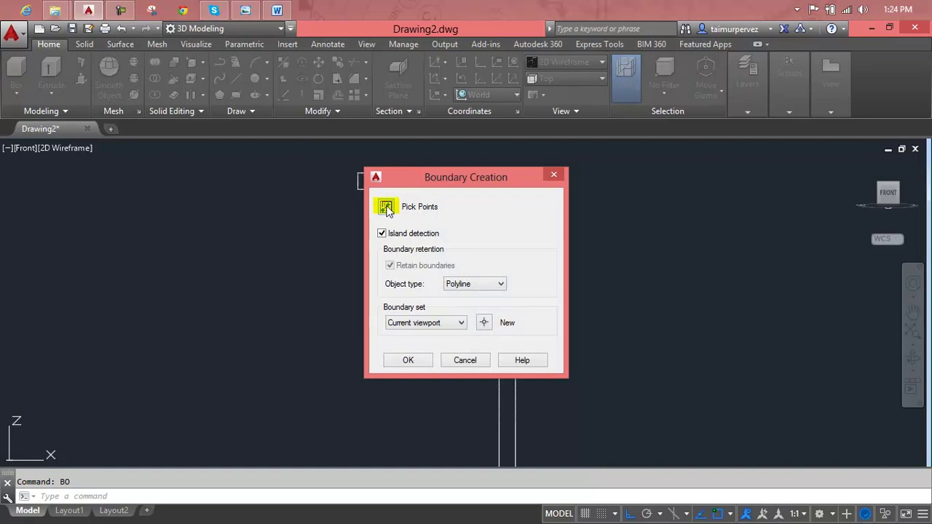
left_click(386, 207)
left_click(411, 192)
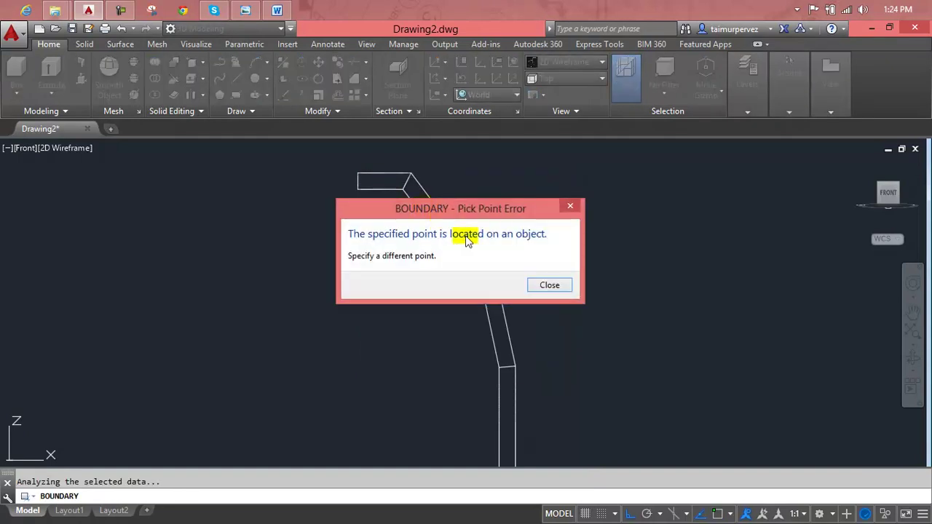
left_click(550, 286)
key("Escape")
scroll(435, 210, "down", 4)
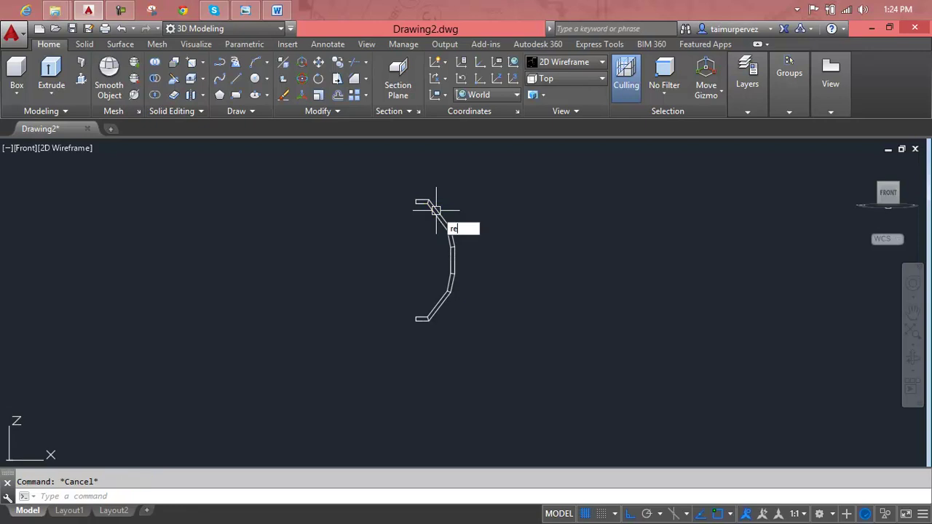
- Window-select the whole profile with REGION to create the 8 regions
key("Return")
left_click(508, 175)
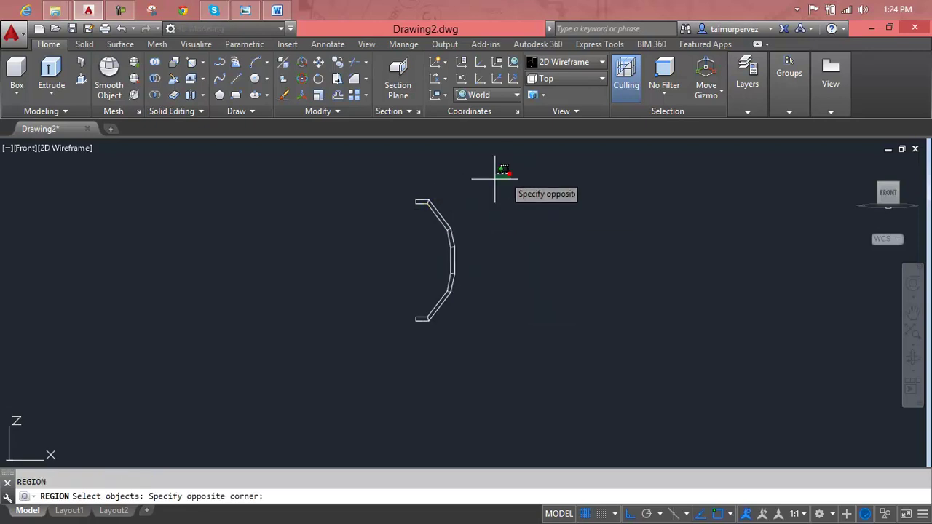
left_click(374, 357)
key("Return")
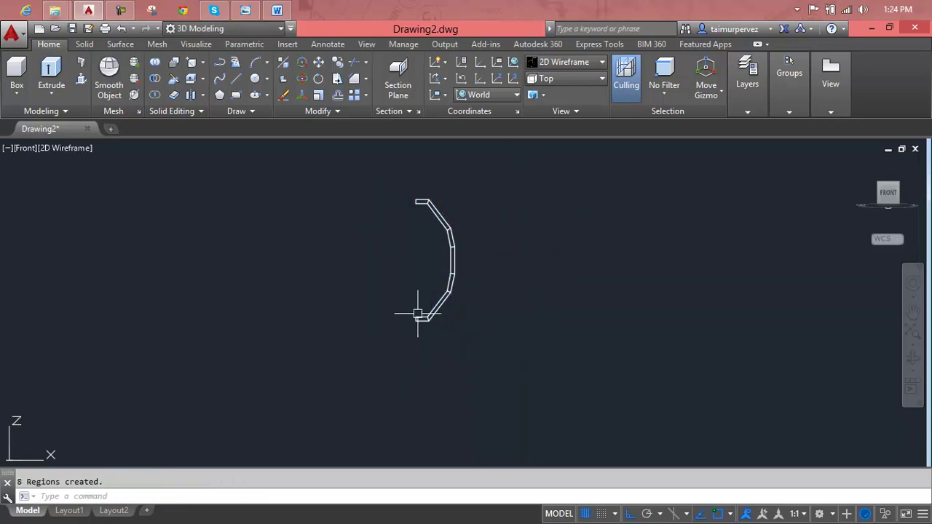
scroll(447, 213, "up", 2)
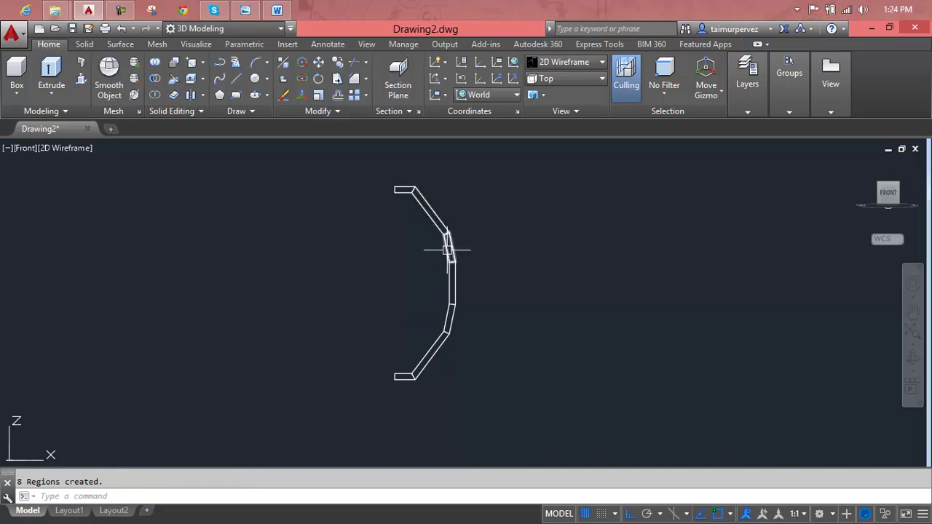
key("Escape")
type("Ex")
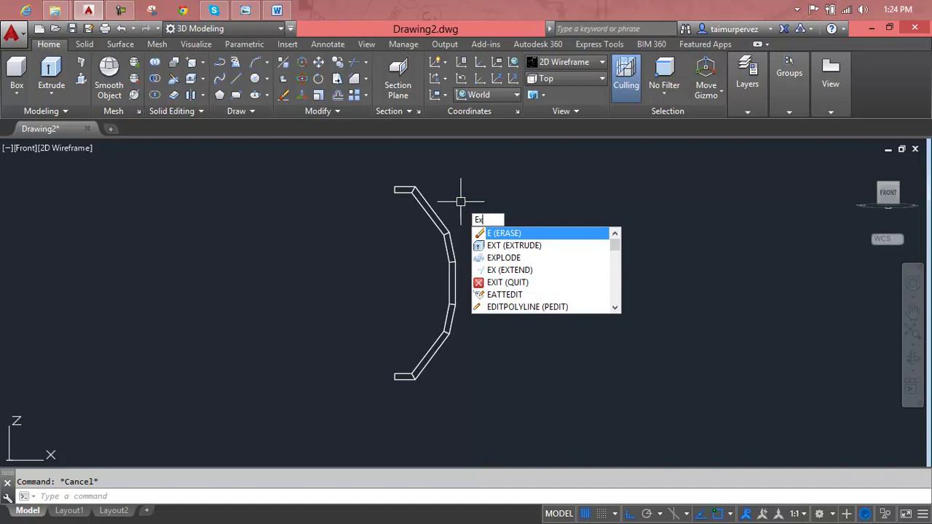
- Extrude the seven profile sections, from top end to bottom end piece, to height 0.4
type("t")
key("Return")
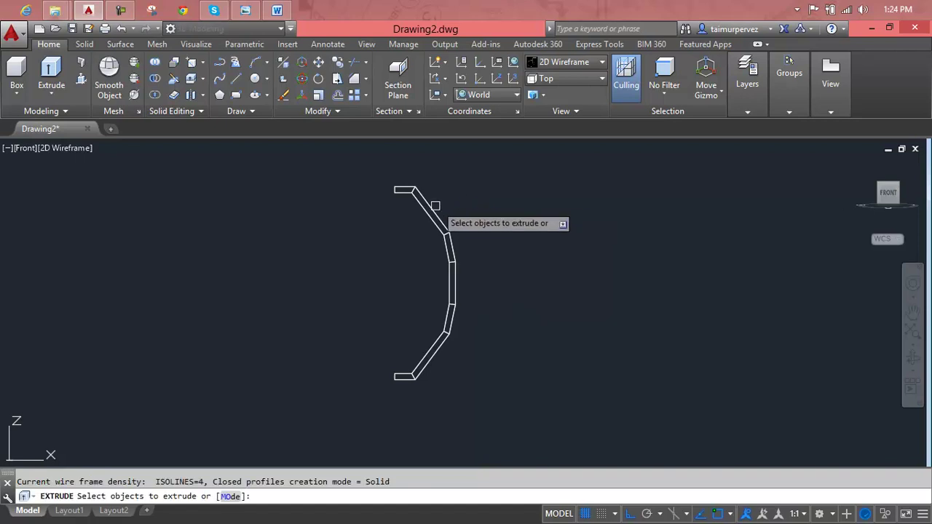
left_click(432, 210)
left_click(401, 190)
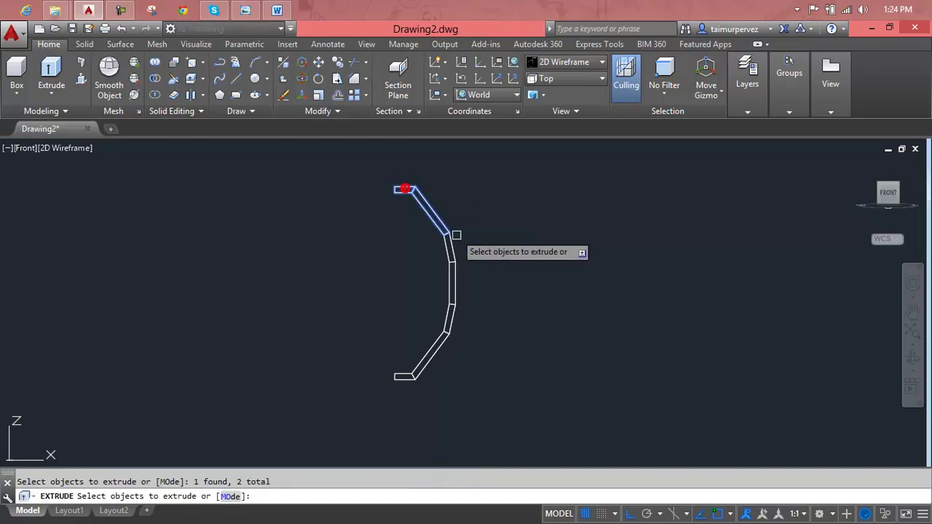
left_click(450, 248)
left_click(451, 273)
left_click(449, 313)
left_click(444, 331)
left_click(404, 376)
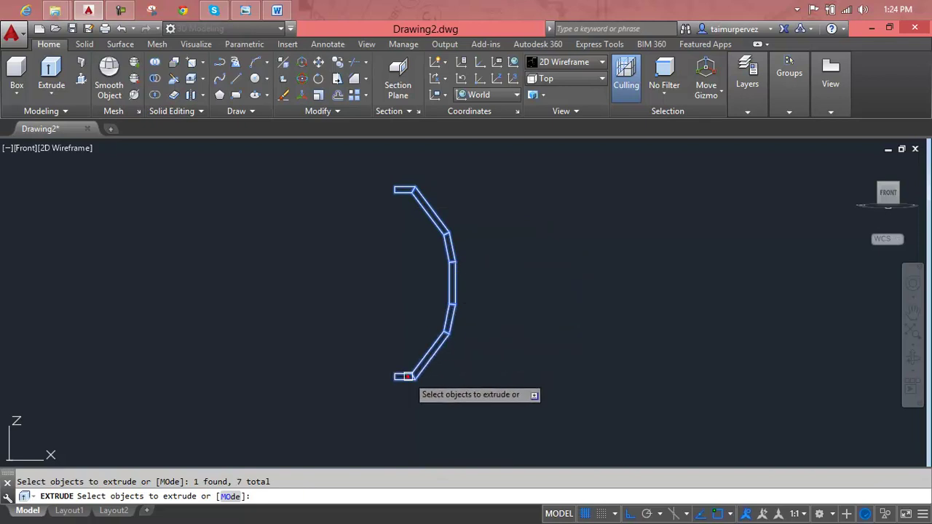
key("Return")
type("0.4")
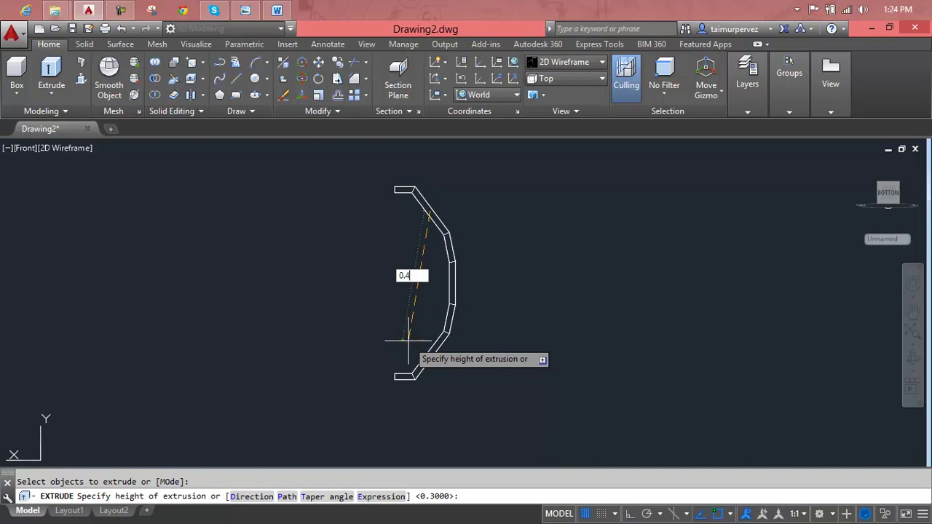
key("Return")
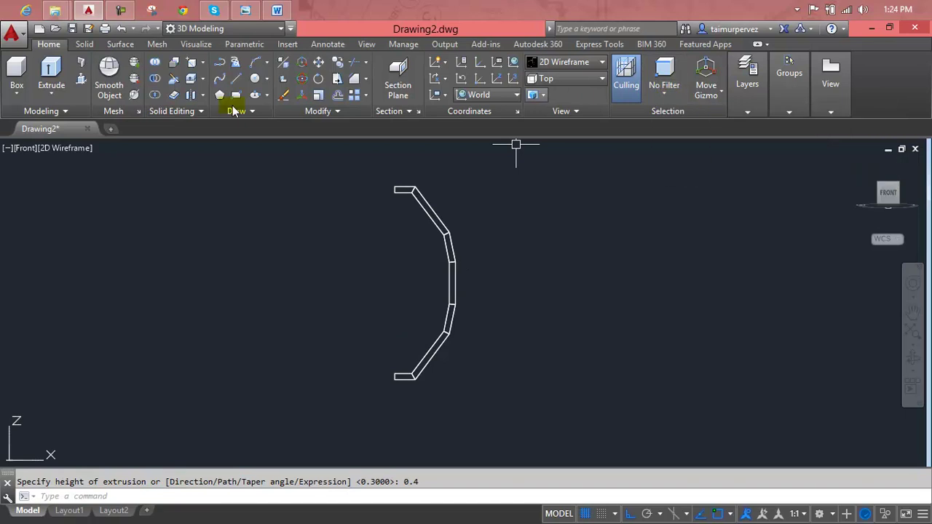
- Shade the model in the Realistic style and view it from Top
left_click(69, 149)
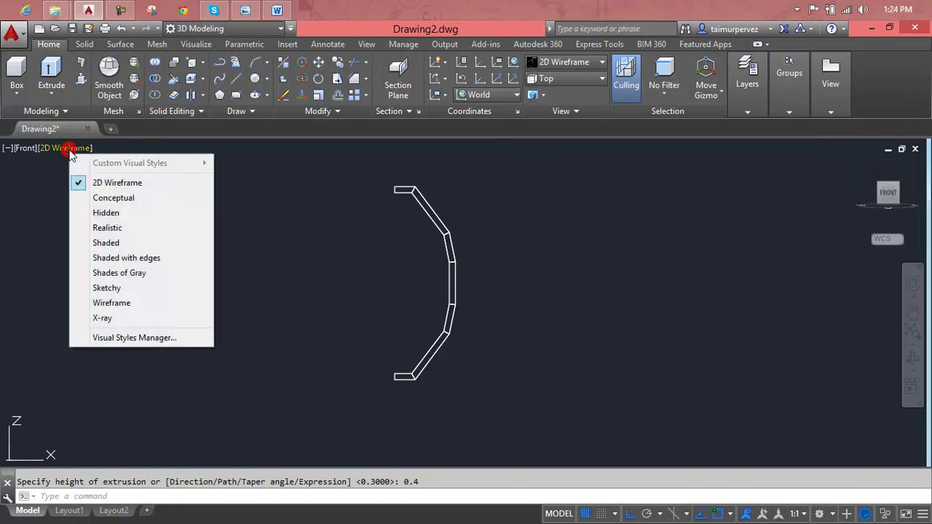
left_click(102, 225)
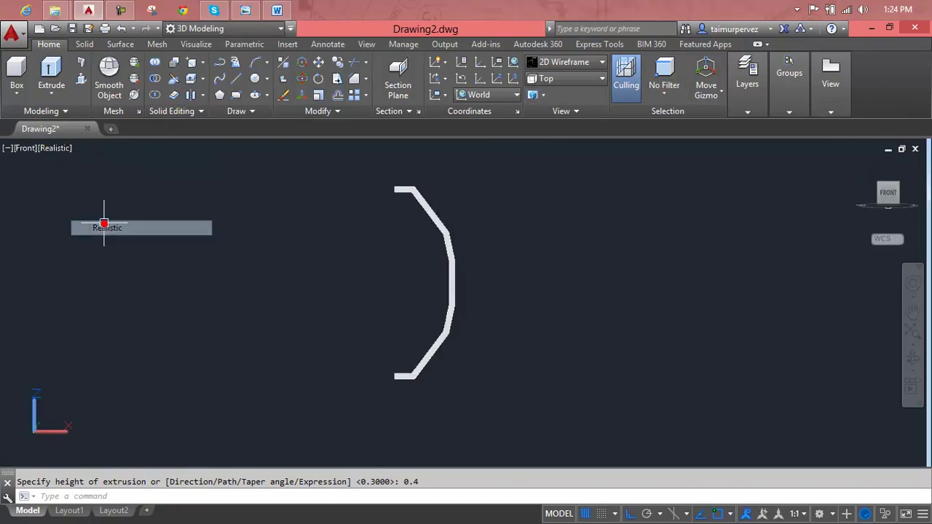
left_click(24, 149)
left_click(45, 183)
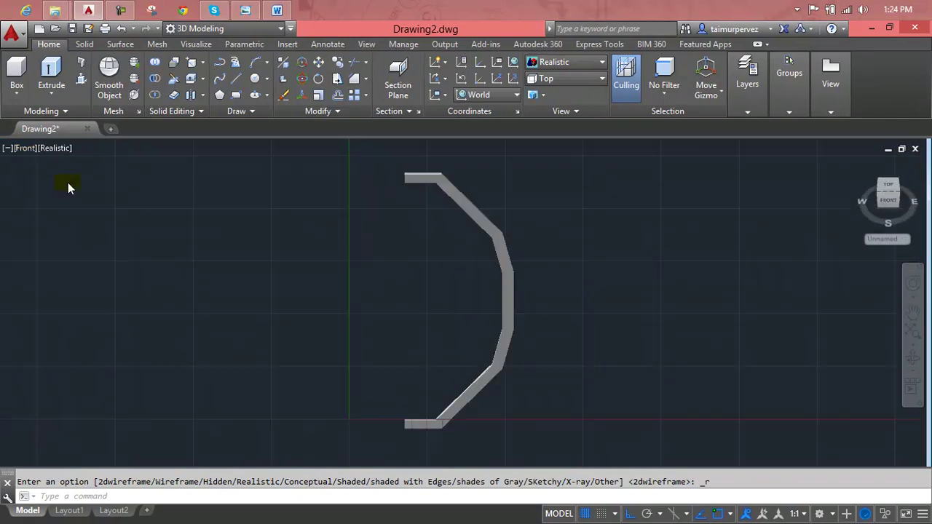
left_click(662, 95)
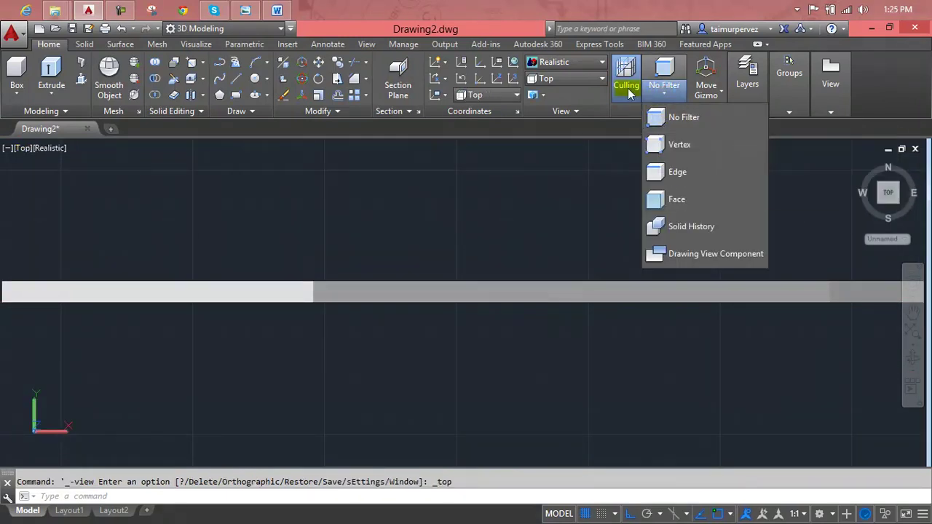
left_click(576, 79)
left_click(570, 93)
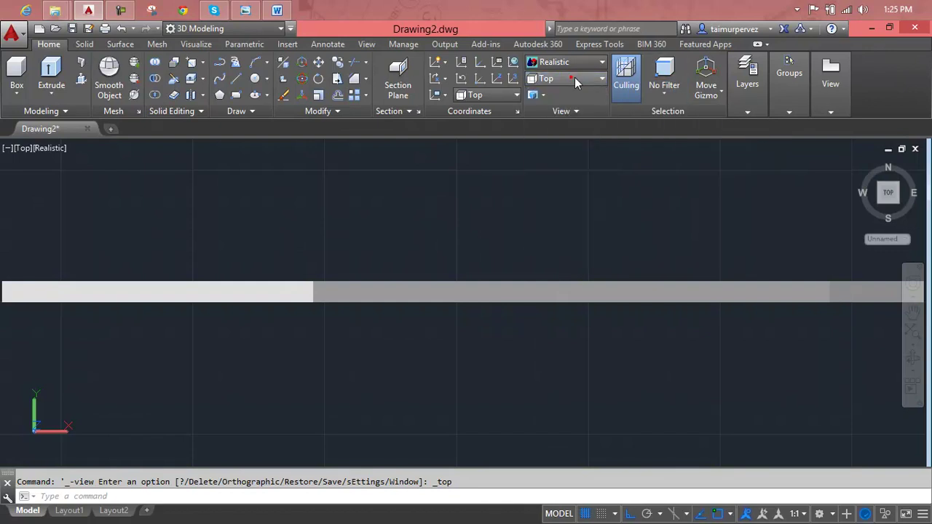
- Orbit and inspect the solid in 3D, then undo back to the Front 2D Wireframe view
left_click(859, 169)
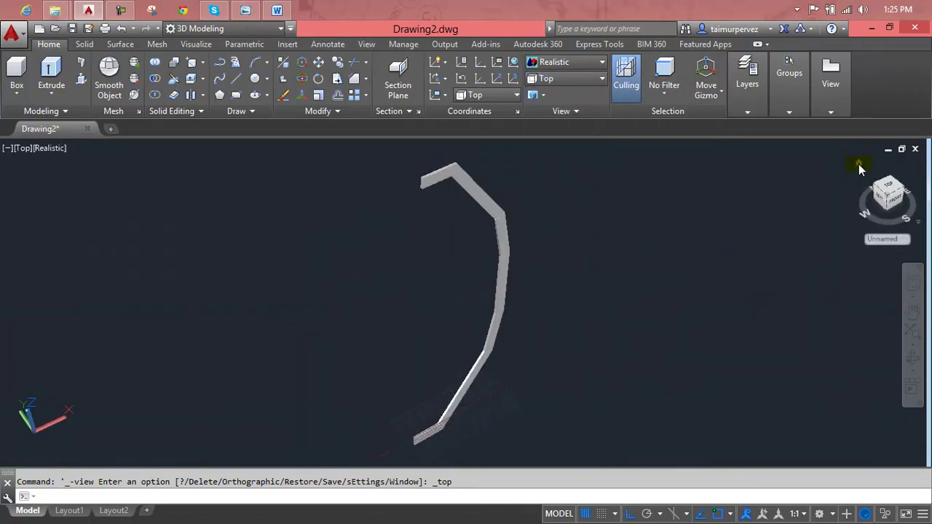
middle_click_drag(499, 330, 614, 320, "shift")
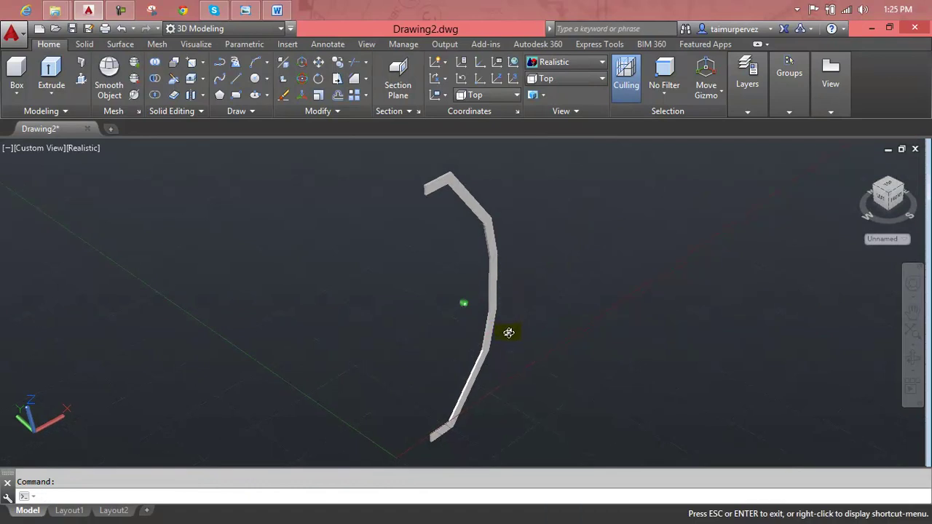
scroll(519, 179, "up", 2)
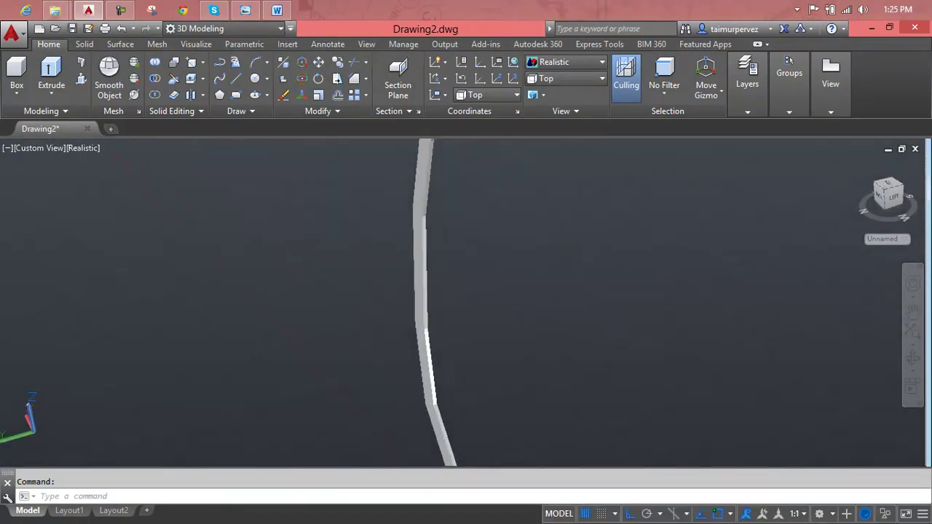
scroll(494, 172, "down", 2)
mouse_move(492, 177)
middle_mouse_down()
mouse_move(460, 272)
mouse_move(493, 264)
mouse_move(354, 283)
mouse_move(364, 250)
middle_mouse_up()
left_click(360, 251, "ctrl")
key("Escape")
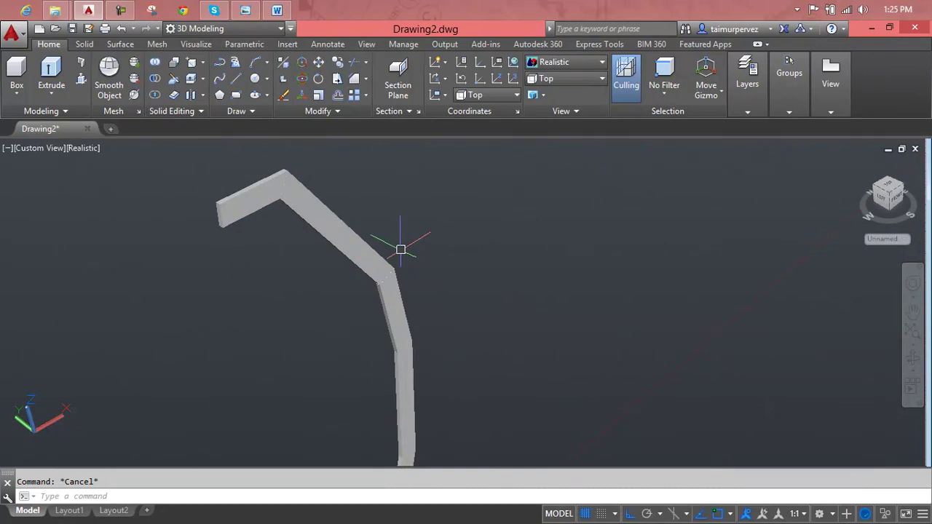
key("ctrl+z")
key("ctrl+z")
key("ctrl+z")
key("ctrl+z")
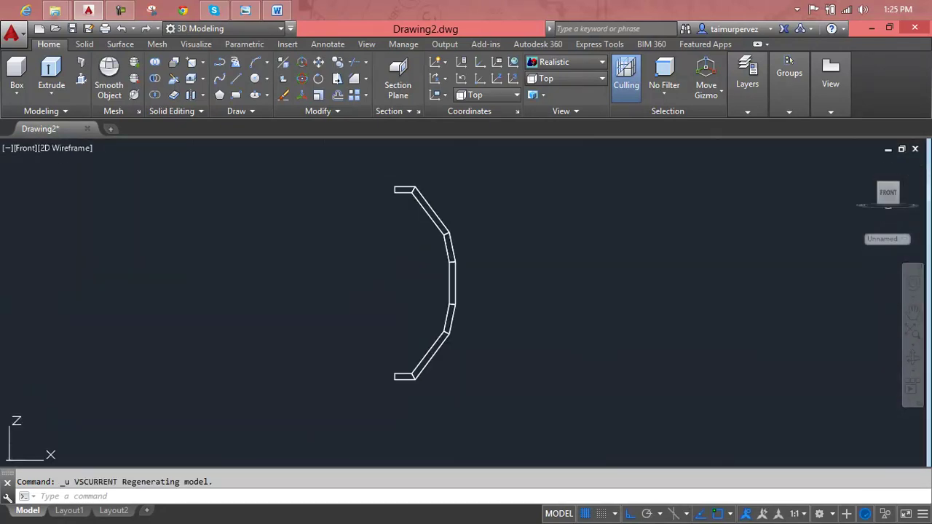
- Window-select the arc profile with EXTRUDE and extrude it to a height of 2
scroll(410, 244, "up", 2)
key("Escape")
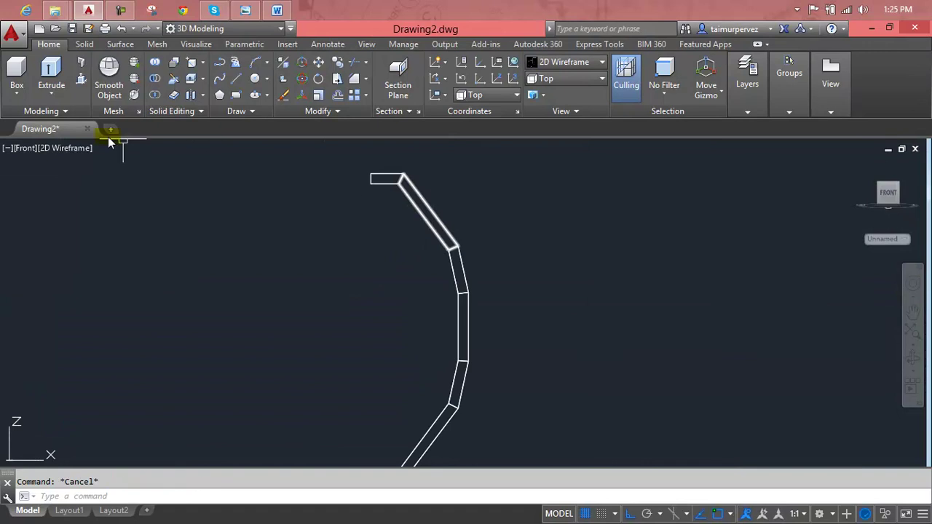
type("ext")
key("Return")
scroll(306, 236, "down", 2)
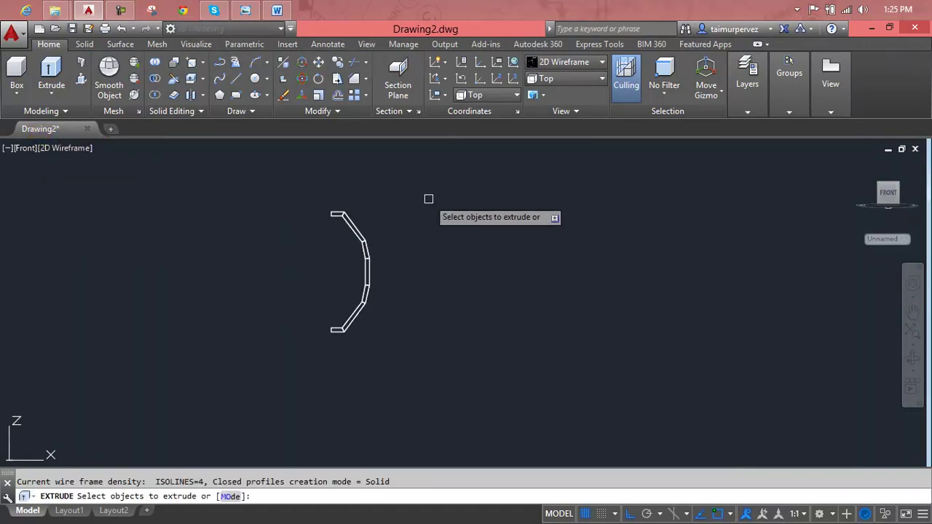
left_click(382, 179)
left_click(290, 388)
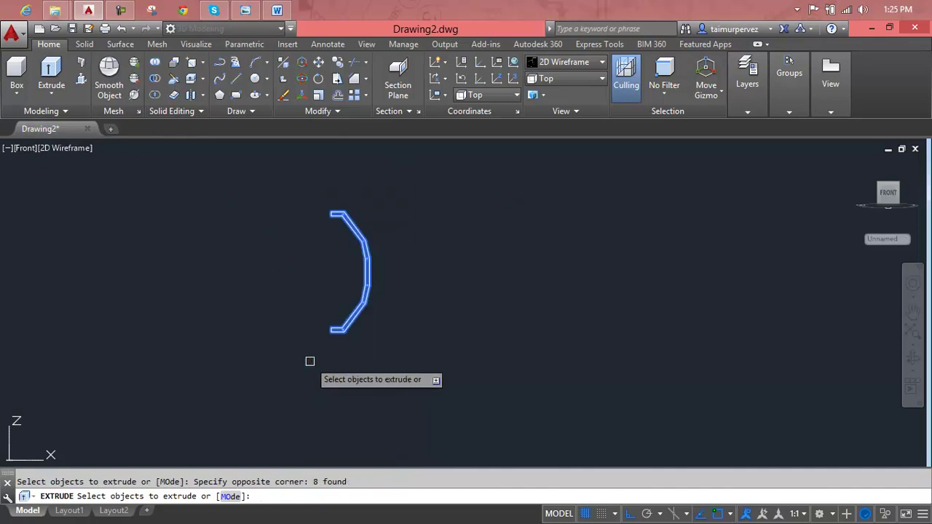
key("Return")
type("2")
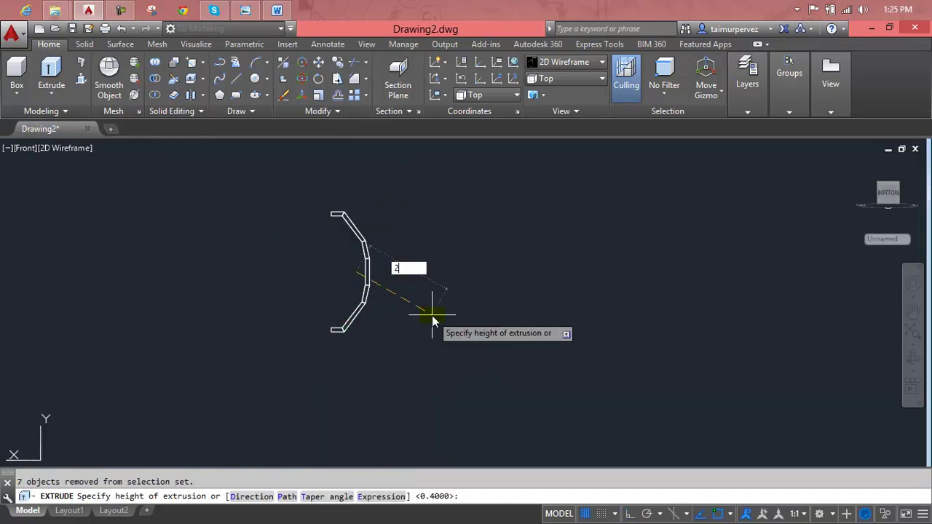
key("Return")
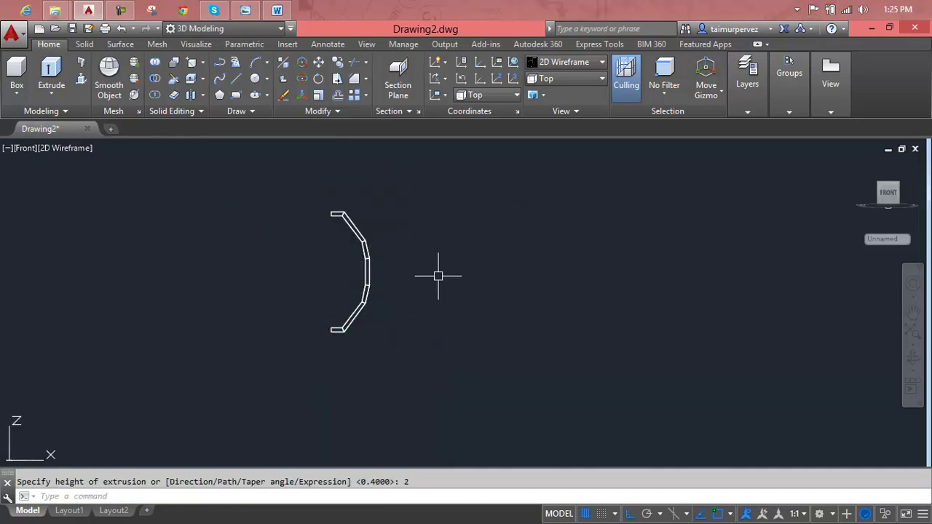
- Go from the Top view to the home isometric view and shade in Realistic
left_click(30, 148)
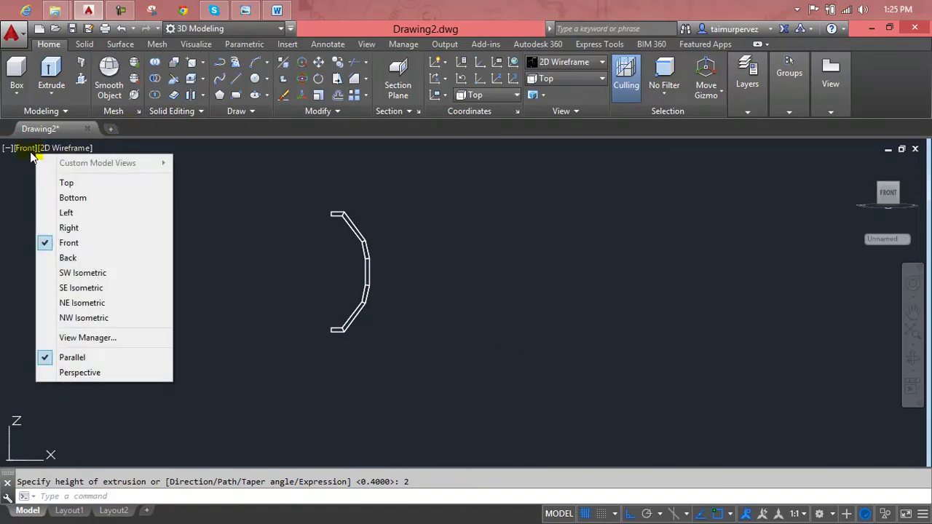
left_click(58, 181)
mouse_move(857, 167)
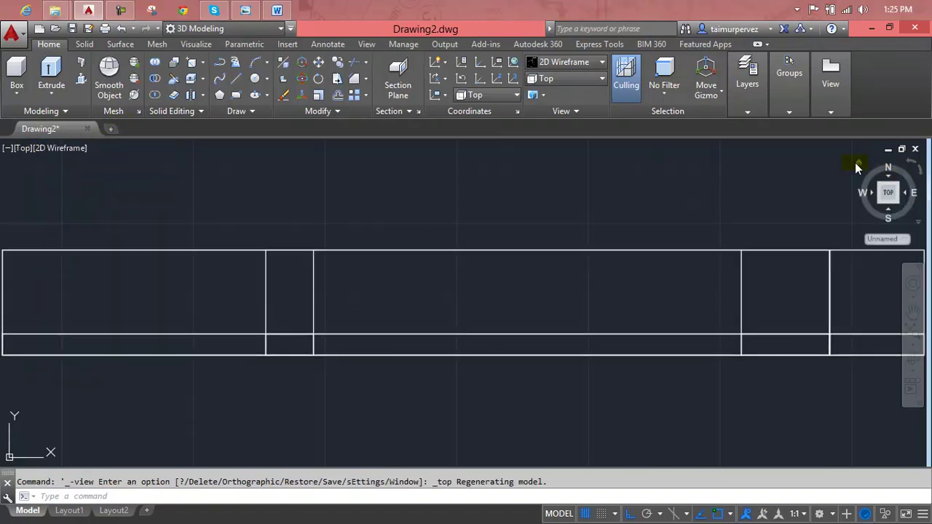
left_click(858, 169)
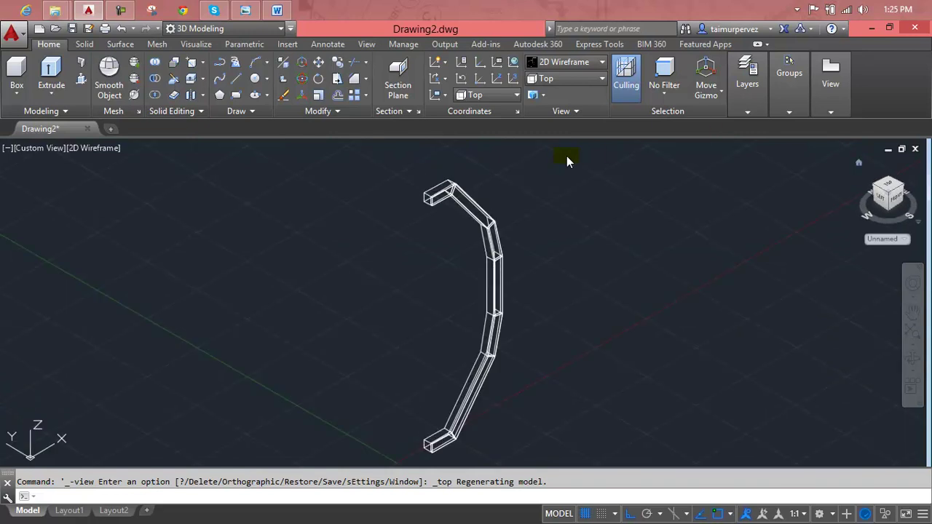
left_click(570, 62)
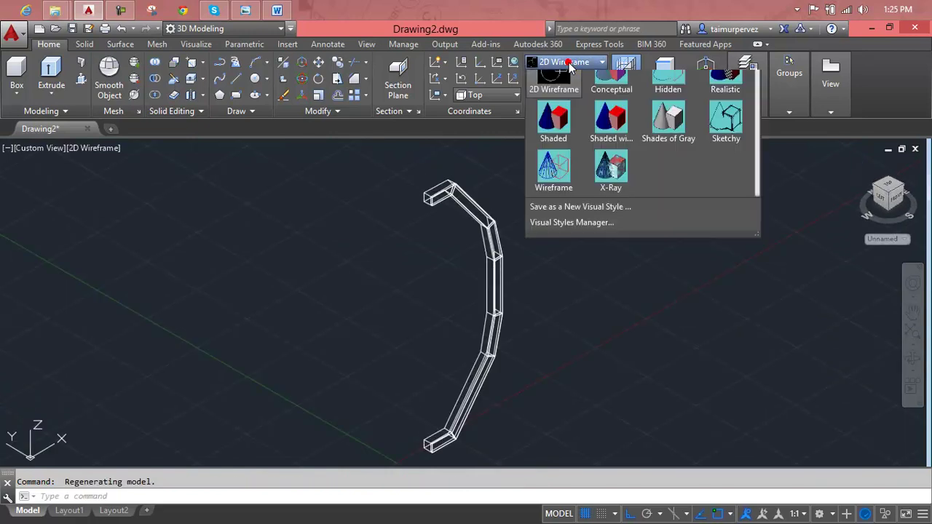
left_click(725, 108)
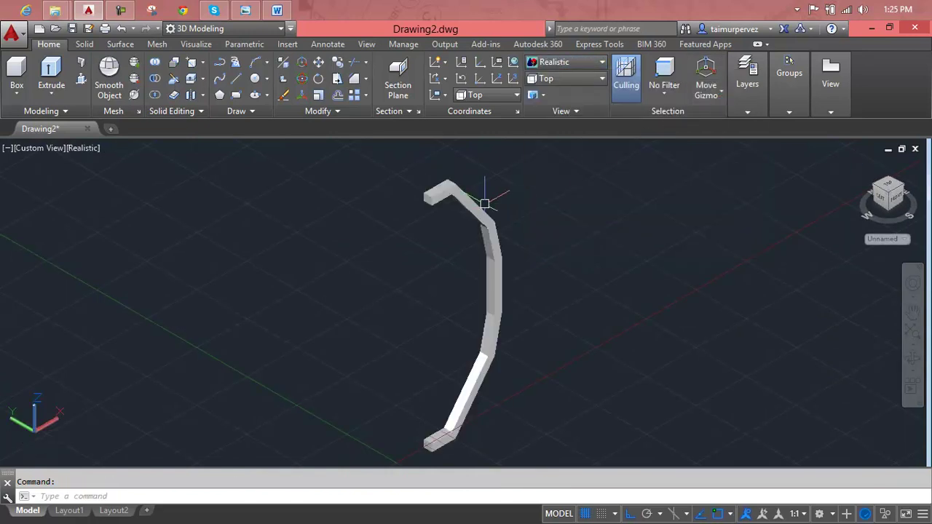
- Zoom and orbit around the upper bend, then return home and to the Top view
scroll(463, 203, "up", 2)
scroll(460, 210, "up", 3)
middle_click_drag(459, 215, 426, 267)
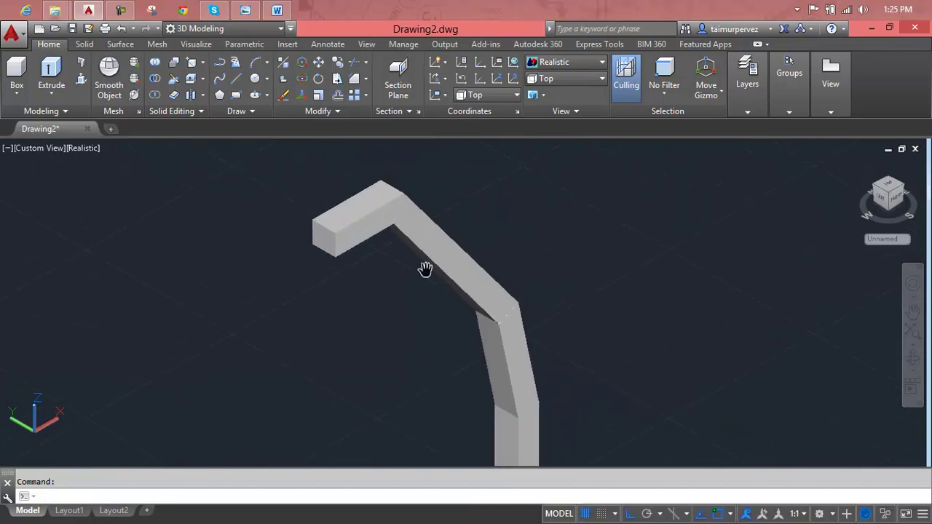
mouse_move(379, 206)
middle_mouse_down("shift")
mouse_move(416, 208)
mouse_move(422, 234)
mouse_move(408, 255)
mouse_move(402, 313)
middle_mouse_up("shift")
scroll(410, 316, "up", 3)
scroll(411, 319, "down", 1)
scroll(444, 321, "up", 3)
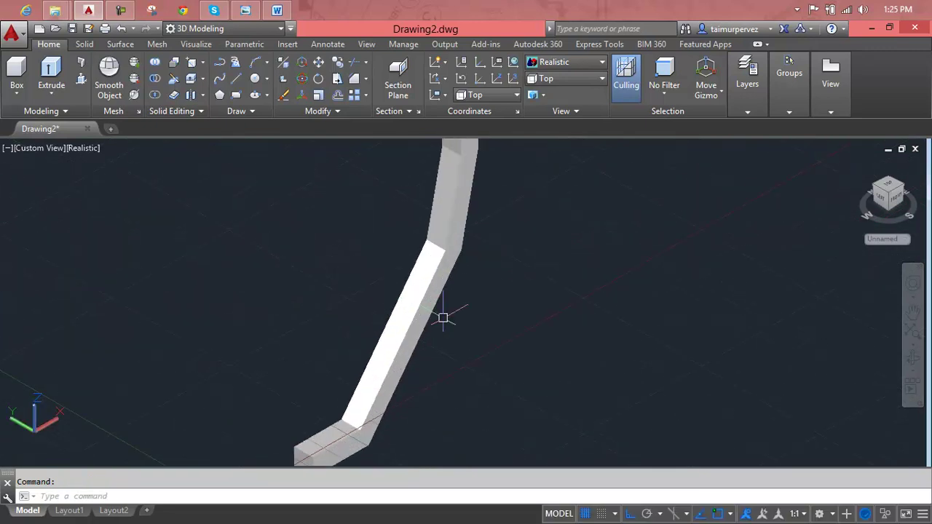
scroll(444, 319, "up", 2)
left_click(859, 165)
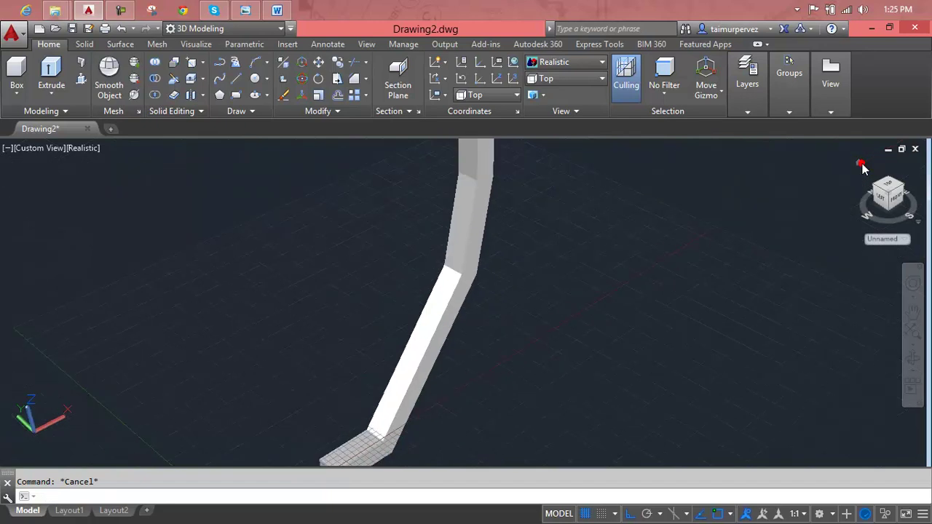
left_click(29, 149)
left_click(51, 183)
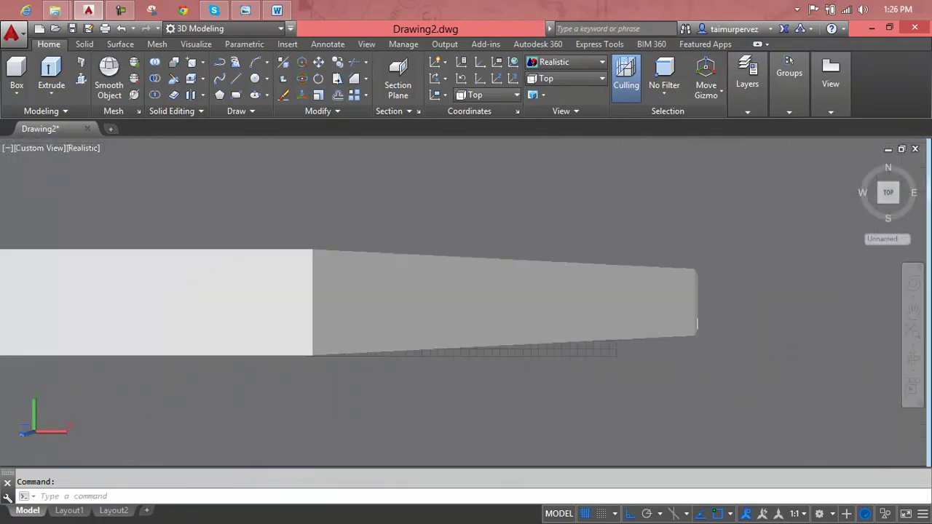
- View the frame from the Front, briefly in isometric, then pan and zoom in
left_click(28, 148)
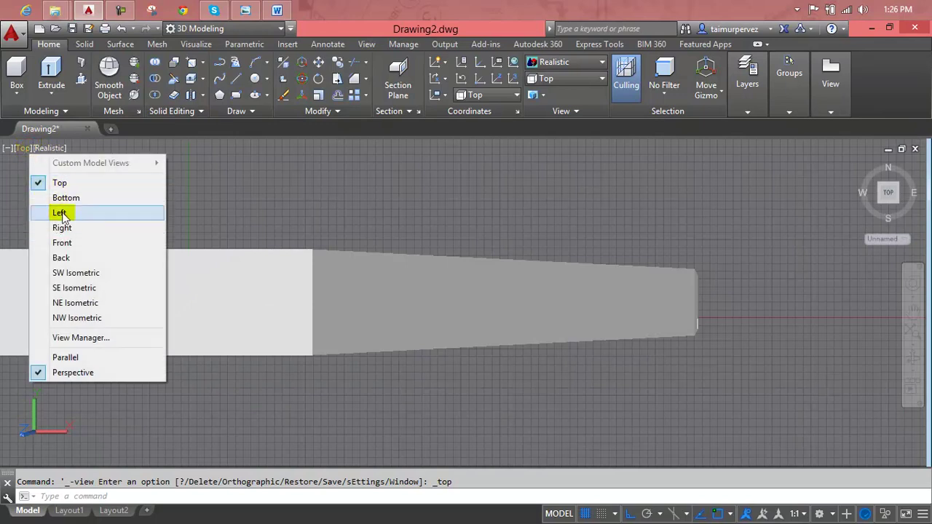
left_click(62, 242)
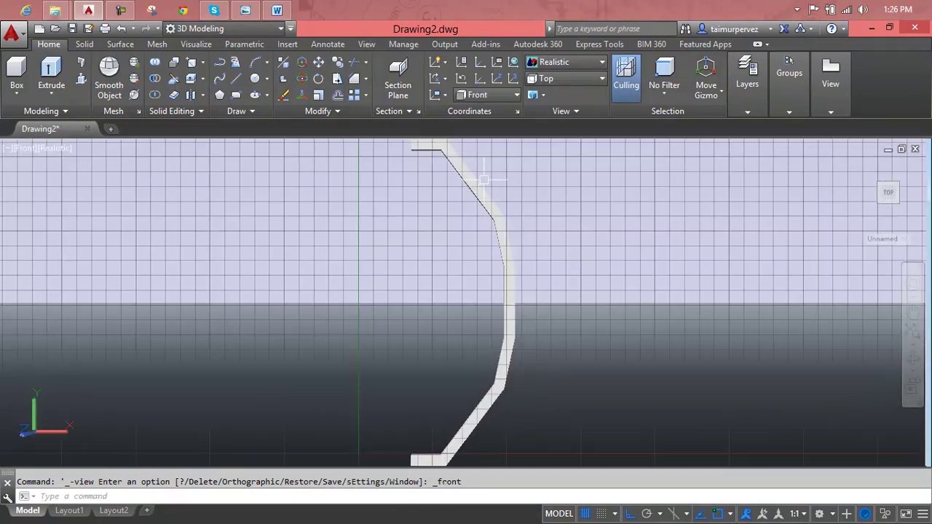
scroll(408, 232, "up", 2)
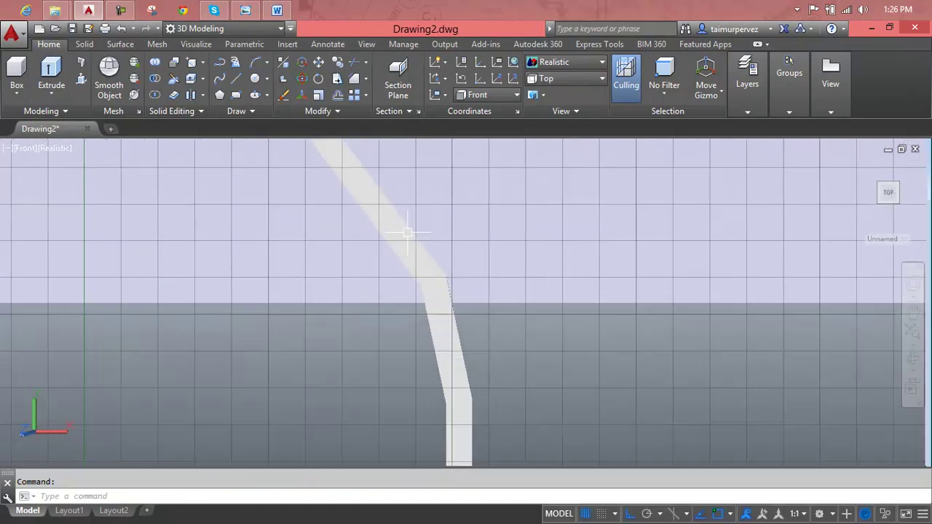
left_click(856, 162)
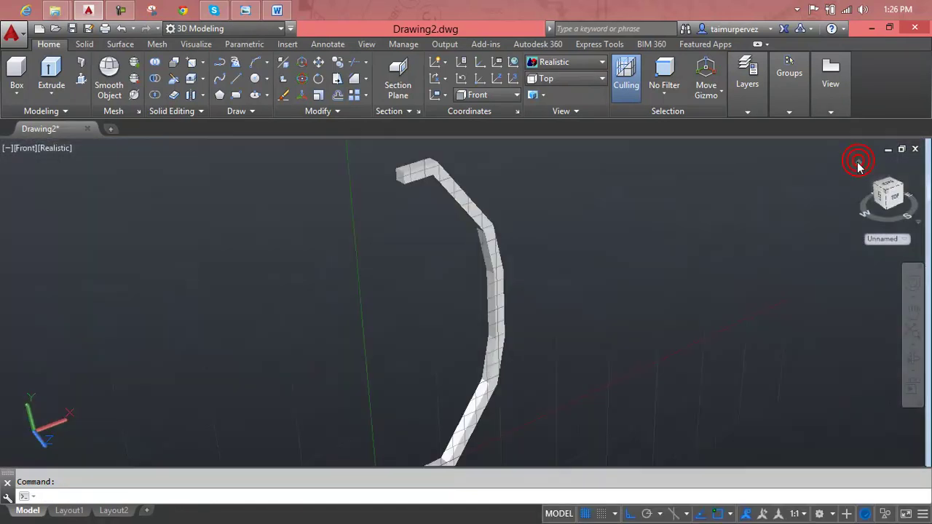
left_click(22, 149)
left_click(43, 237)
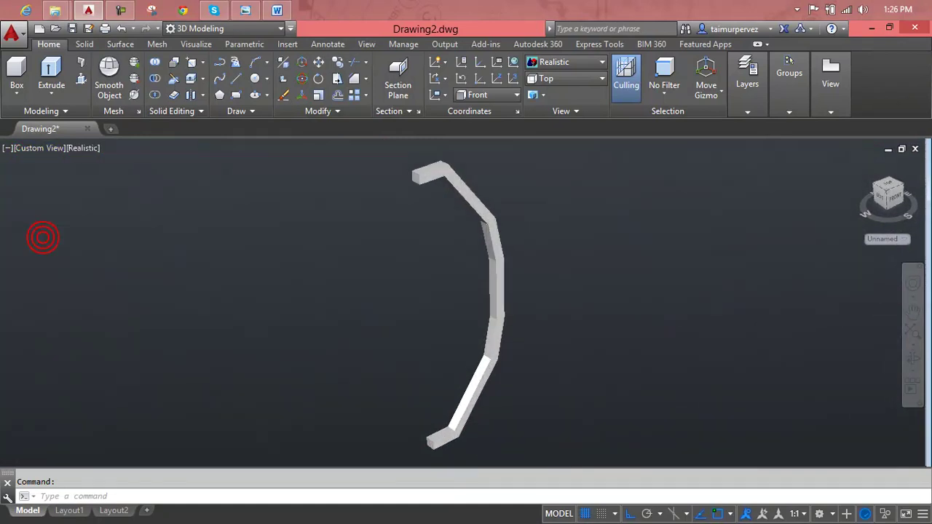
middle_click_drag(477, 179, 412, 362)
scroll(454, 241, "up", 4)
scroll(344, 304, "up", 1)
scroll(305, 277, "up", 2)
scroll(267, 251, "up", 1)
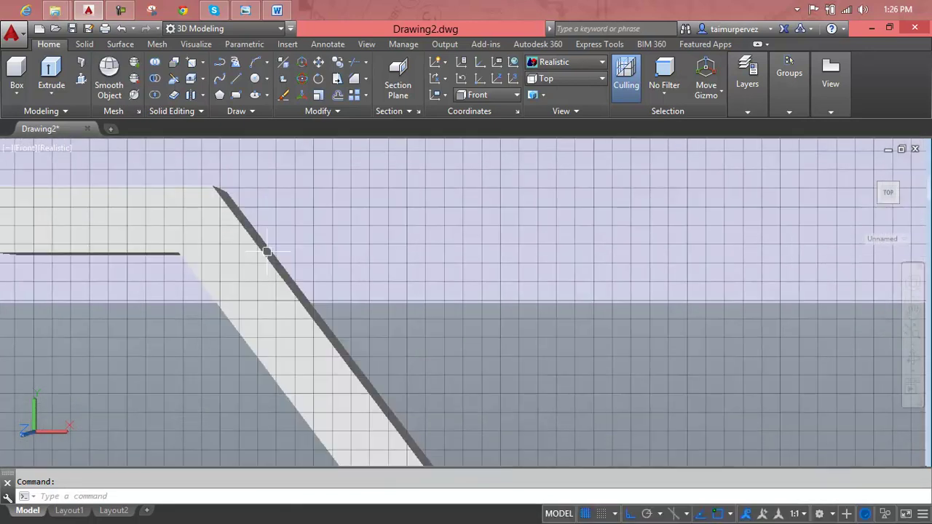
scroll(267, 252, "down", 3)
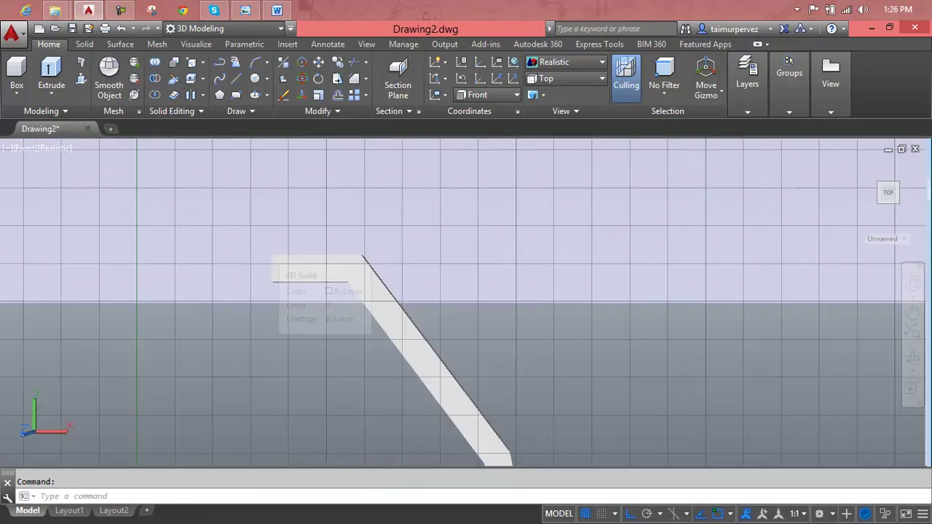
- Switch to the Back view and zoom in on the upper bend
left_click(31, 149)
left_click(62, 255)
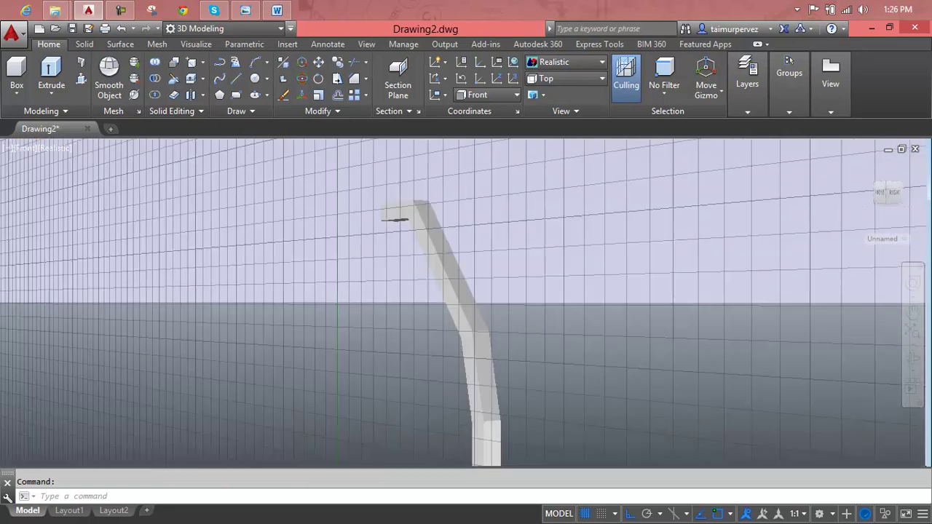
middle_click_drag(375, 177, 383, 328)
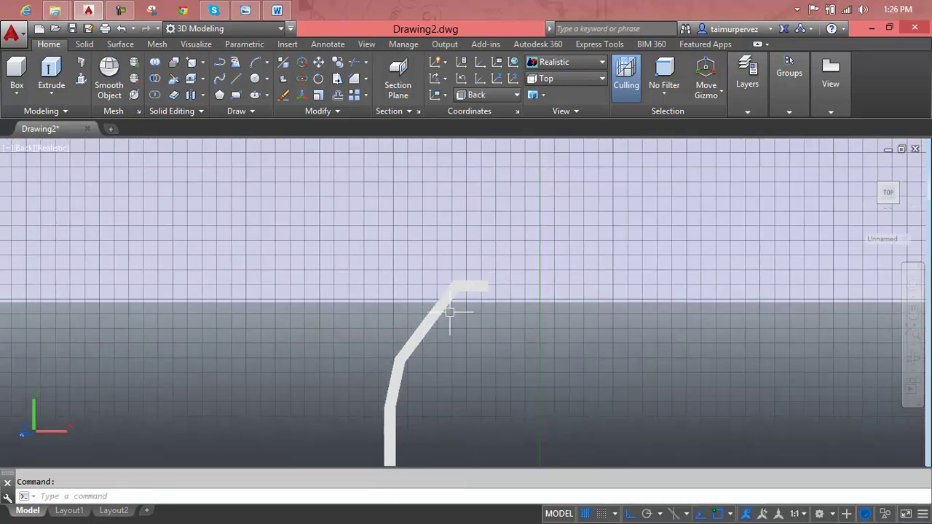
scroll(449, 312, "up", 1)
scroll(442, 292, "up", 1)
scroll(402, 319, "up", 1)
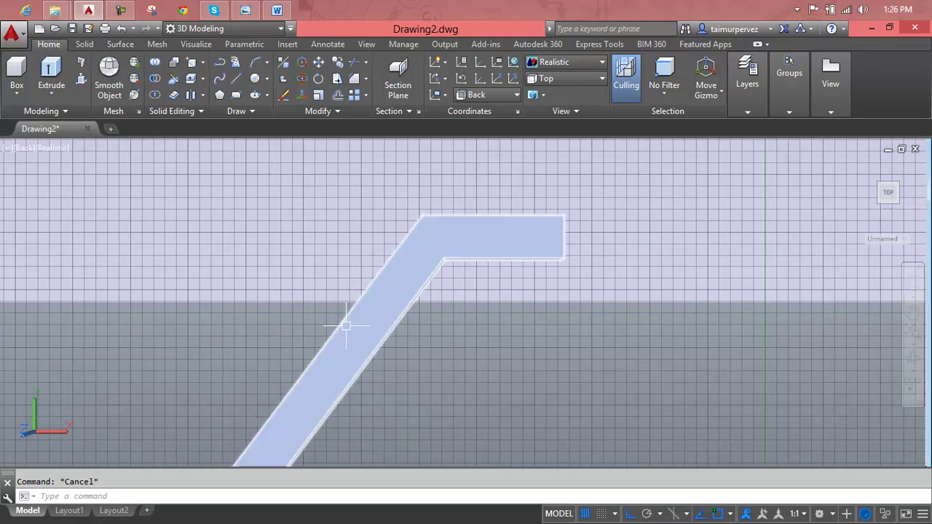
- Abandon a trial line on the shaded solid and switch the visual style to 2D Wireframe
type("l")
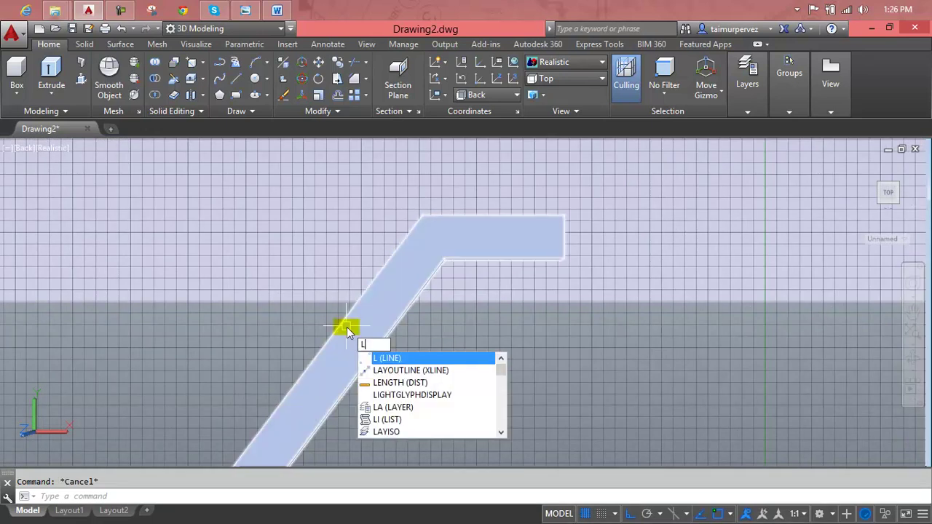
key("Return")
left_click(317, 357)
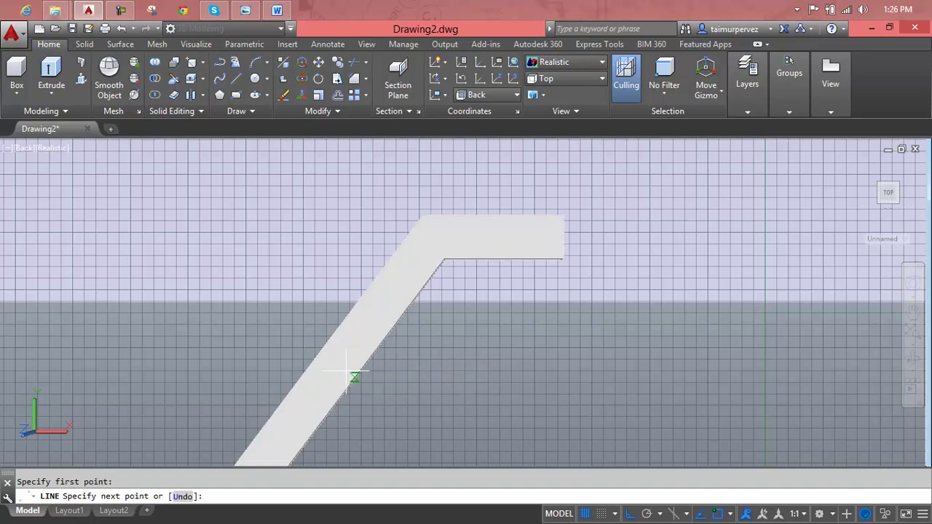
left_click(351, 382)
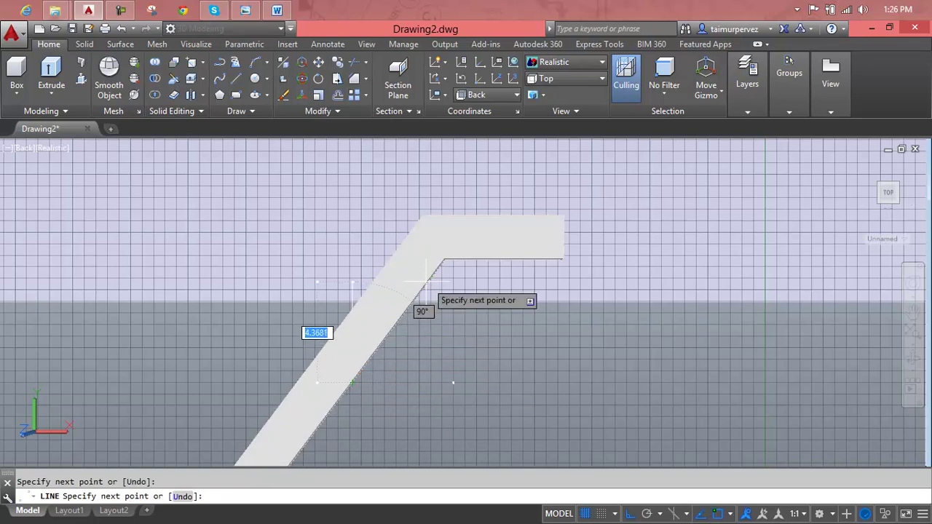
key("Escape")
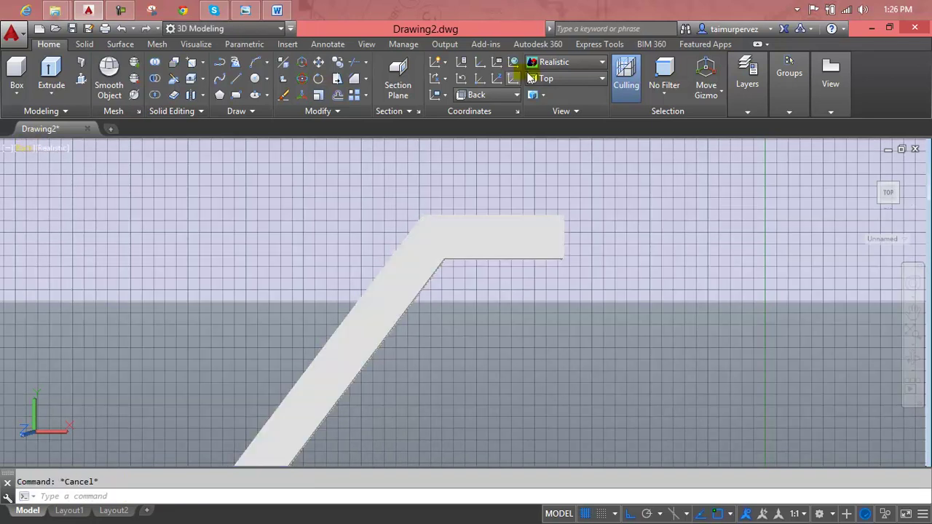
left_click(593, 67)
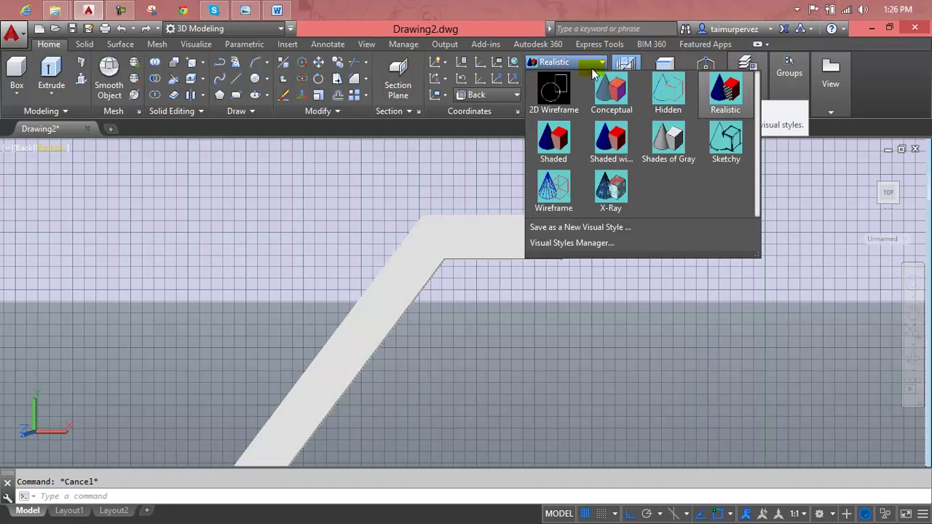
left_click(555, 93)
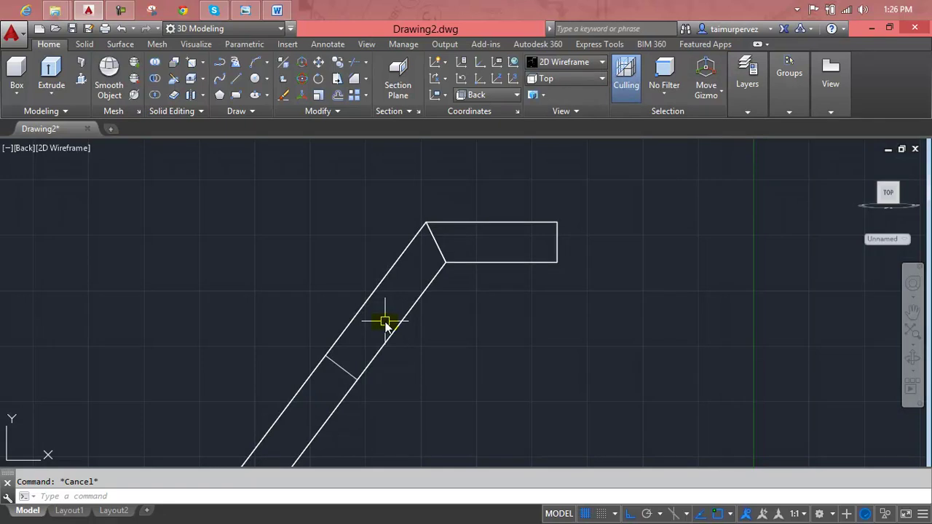
scroll(385, 321, "down", 2)
scroll(384, 321, "down", 1)
scroll(385, 321, "down", 1)
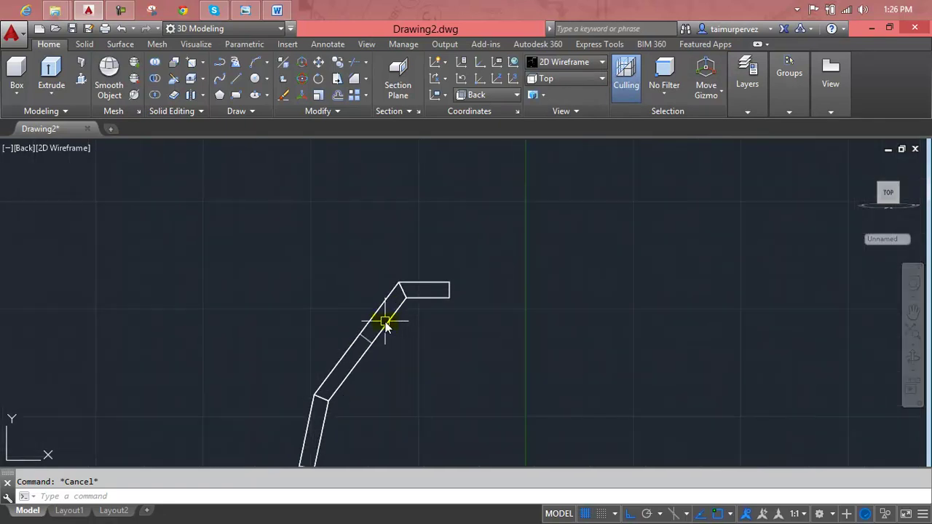
scroll(384, 321, "up", 2)
- Draw a line across the sloped beam edge and cancel the pending press-pull
type("l")
key("Return")
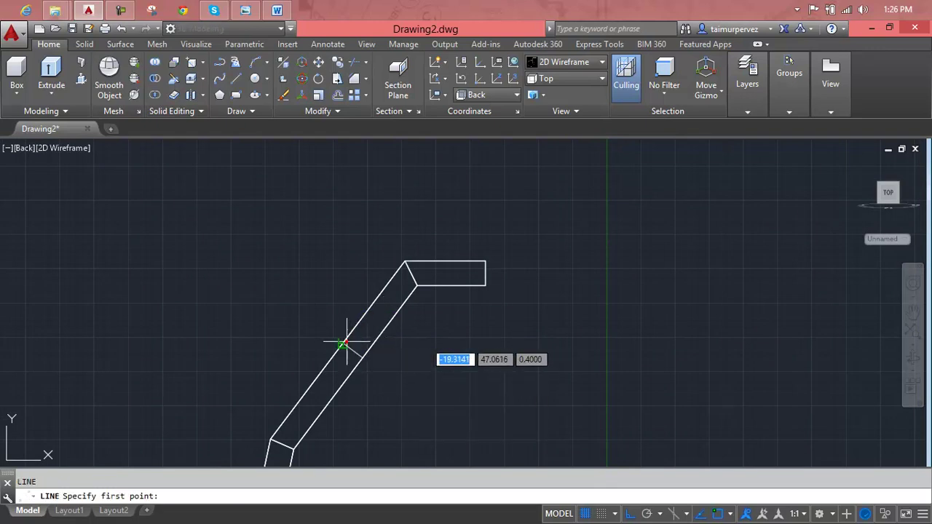
left_click(362, 356)
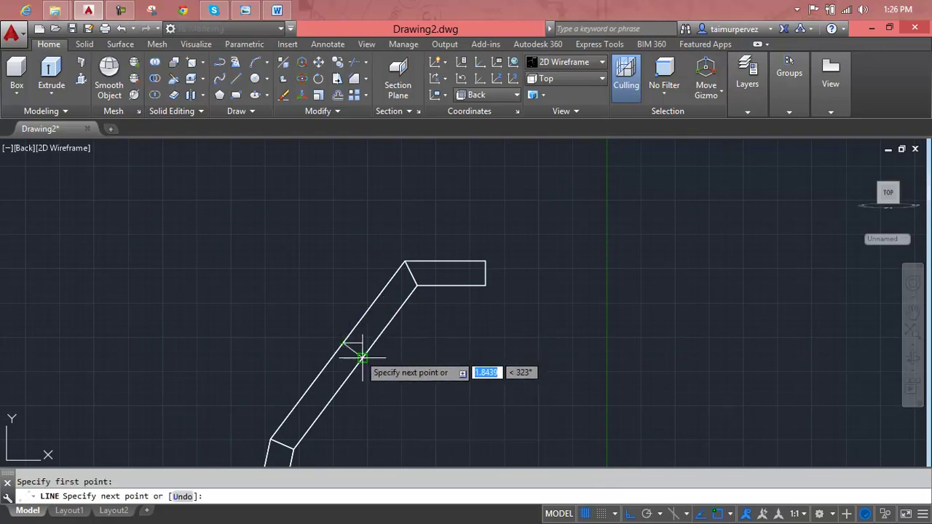
left_click(383, 326)
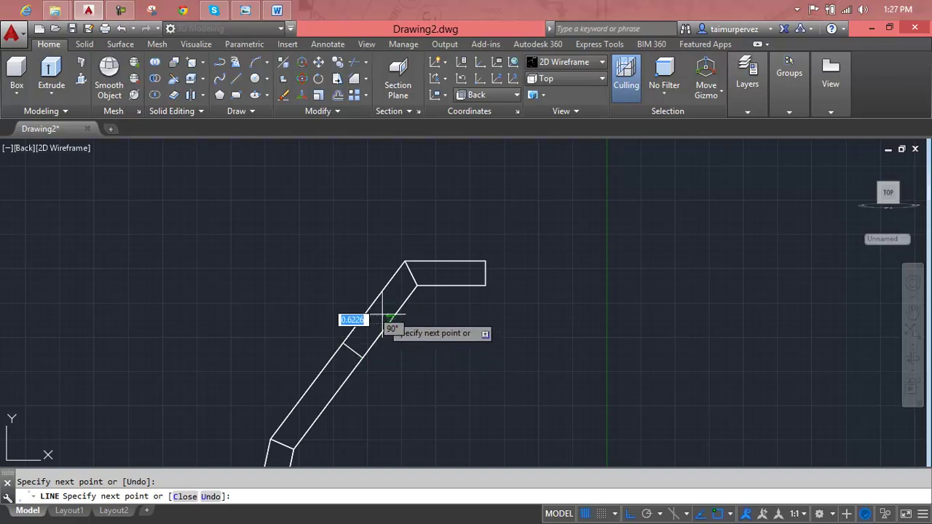
left_click(368, 309)
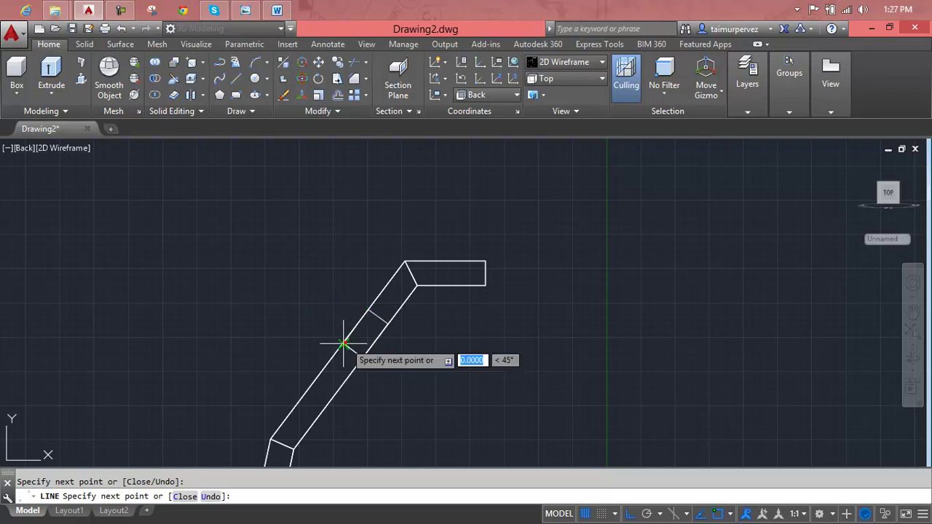
key("Escape")
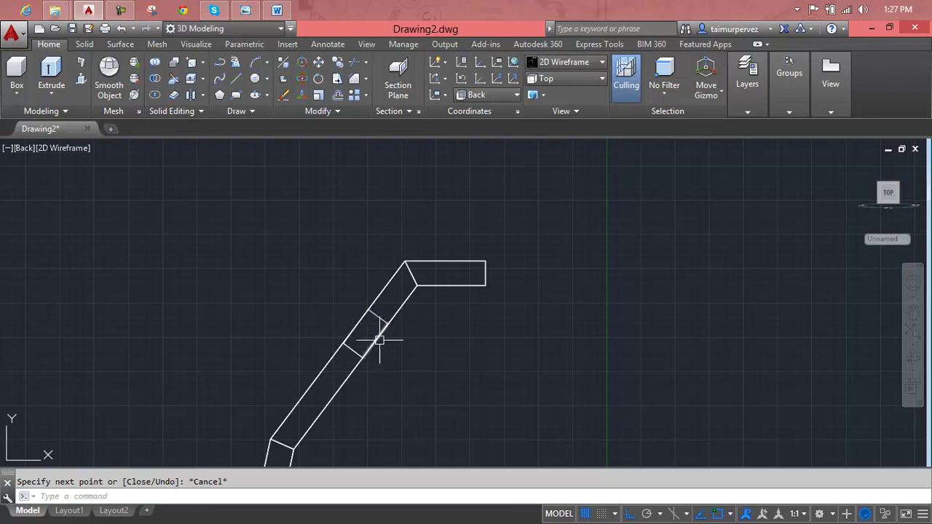
scroll(351, 345, "down", 2)
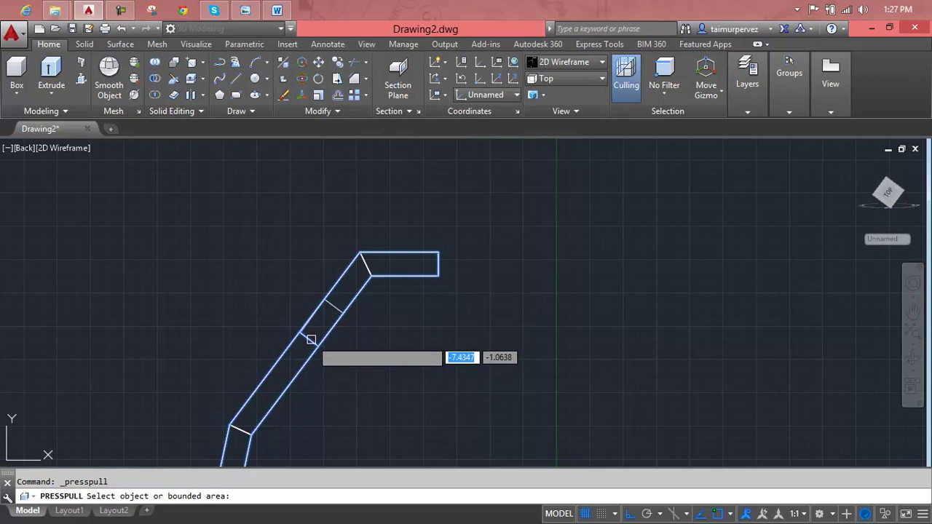
key("Escape")
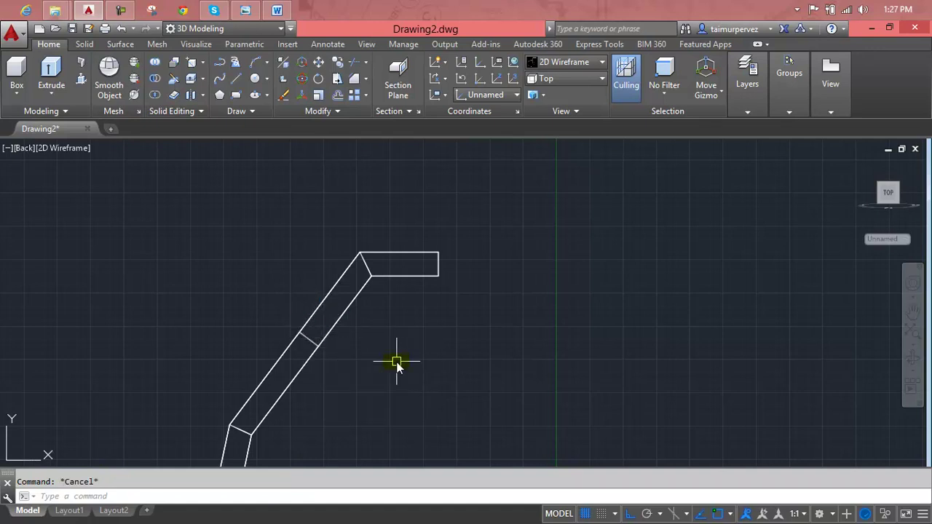
left_click(51, 93)
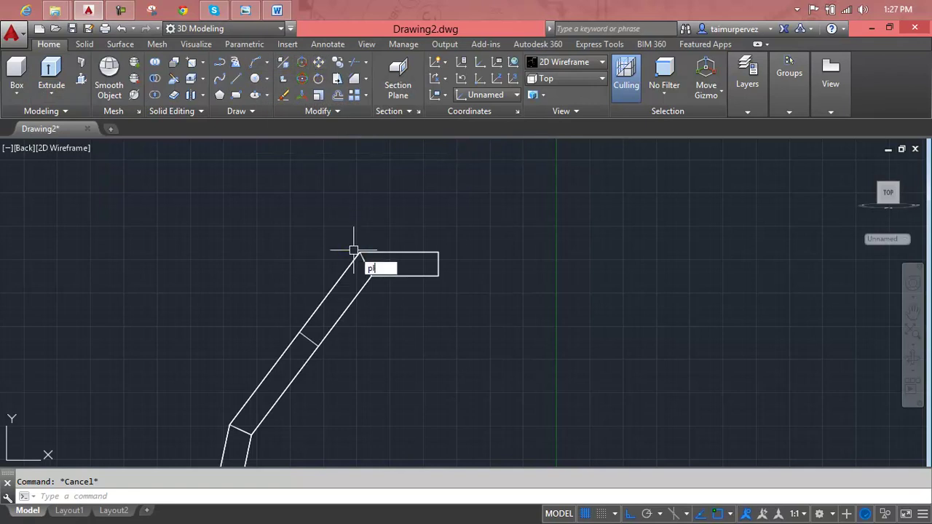
- Draw a closed polyline band across the sloped beam, perpendicular to its edge
key("Return")
left_click(298, 325)
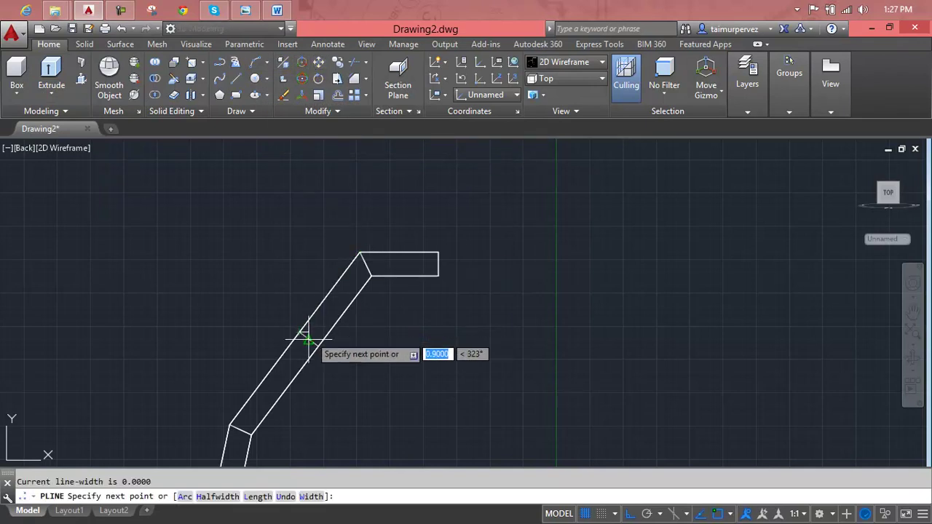
left_click(318, 340)
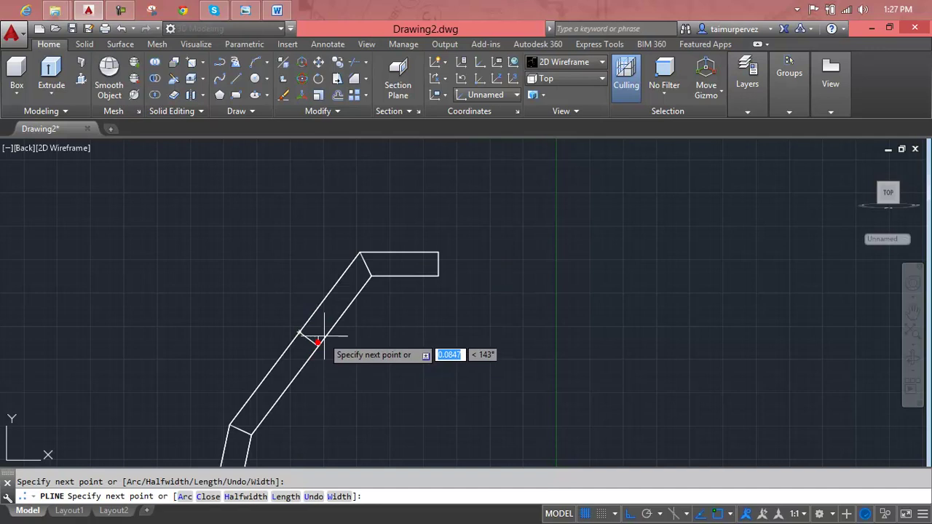
left_click(351, 303)
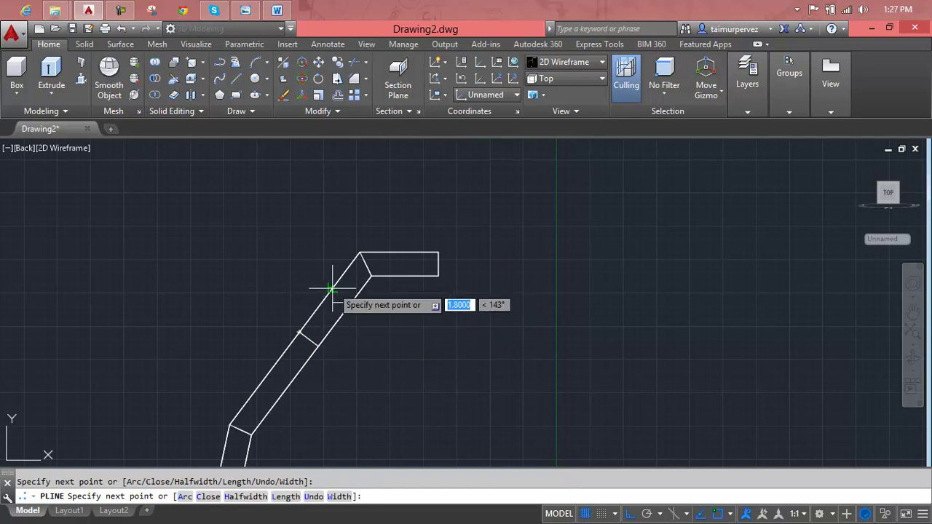
left_click(332, 289)
left_click(298, 332)
type("c")
key("Return")
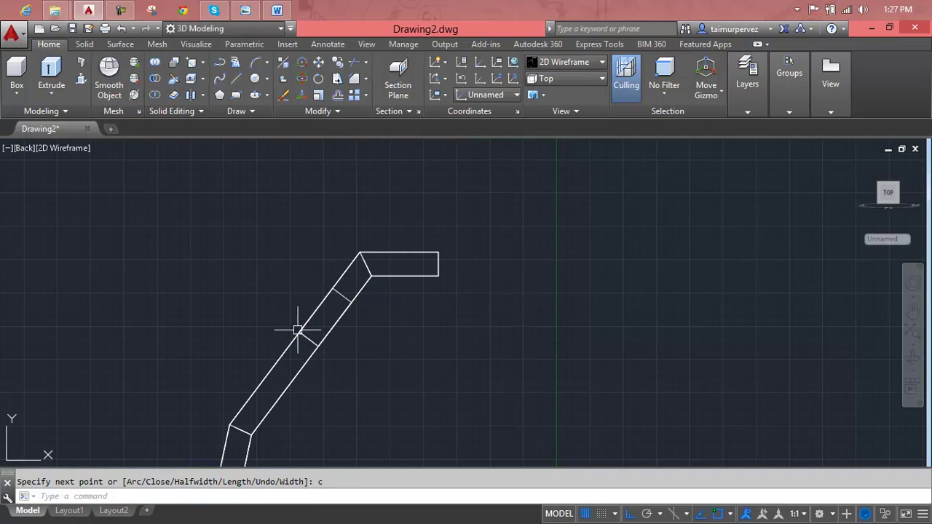
scroll(346, 302, "down", 2)
scroll(348, 302, "down", 2)
middle_click_drag(345, 291, 348, 266)
scroll(348, 267, "up", 3)
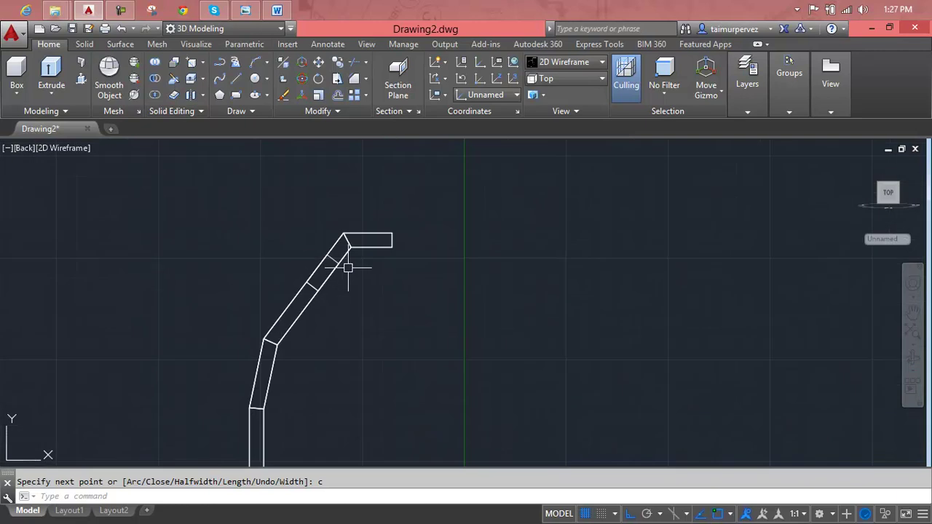
- Mirror the band across a vertical axis keeping the source, then go to the 3D home view
key("Escape")
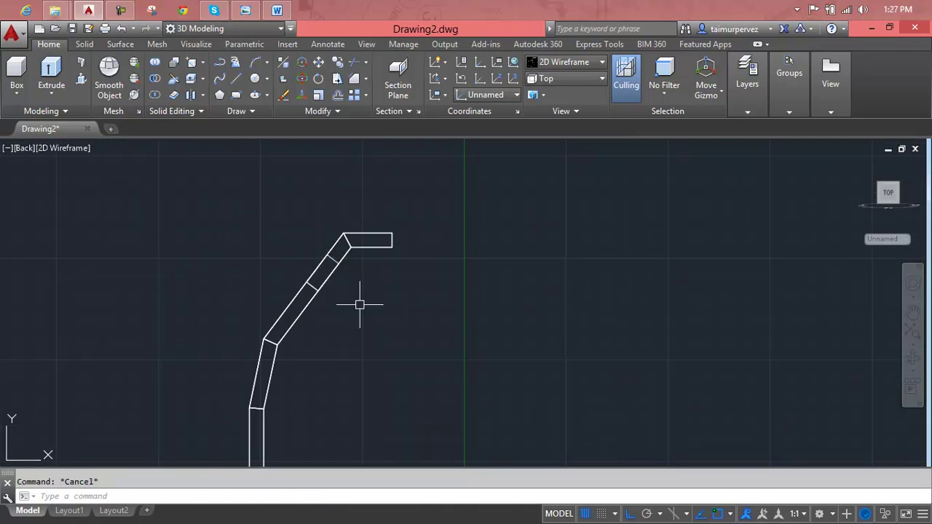
type("m")
key("Return")
key("Escape")
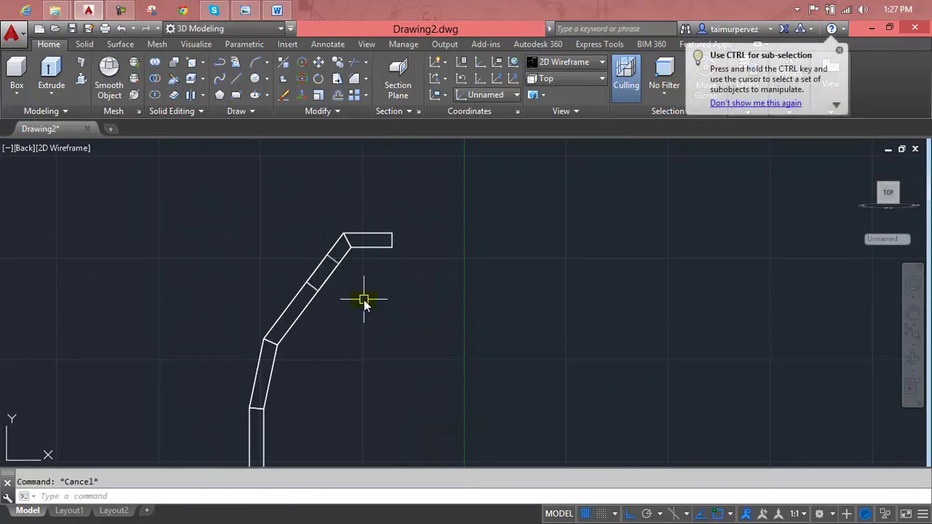
type("i")
key("Return")
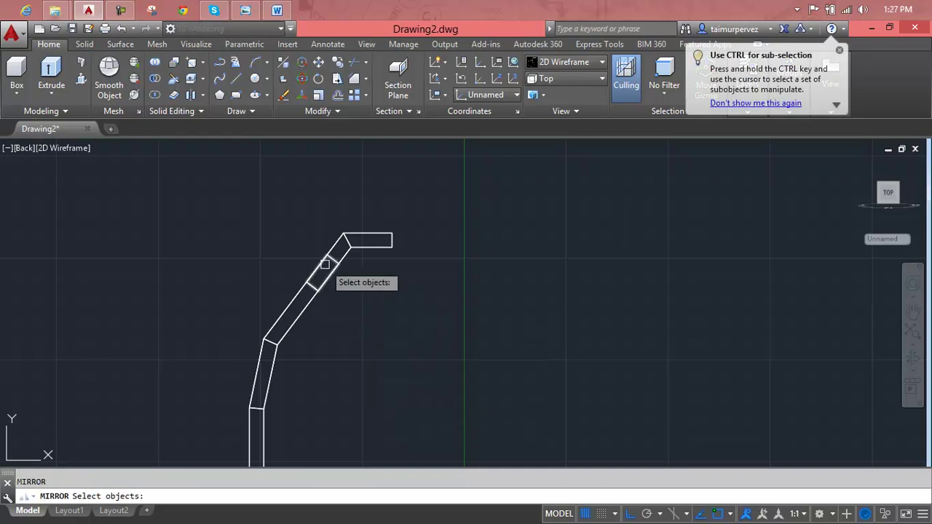
left_click(333, 272)
key("Return")
scroll(342, 297, "down", 3)
middle_click_drag(291, 381, 318, 332)
scroll(314, 352, "up", 4)
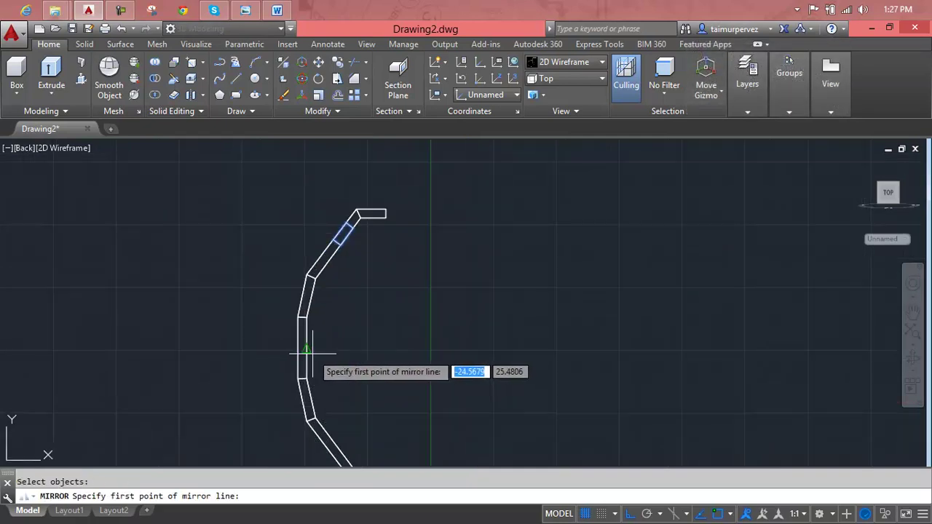
left_click(307, 348)
left_click(201, 345)
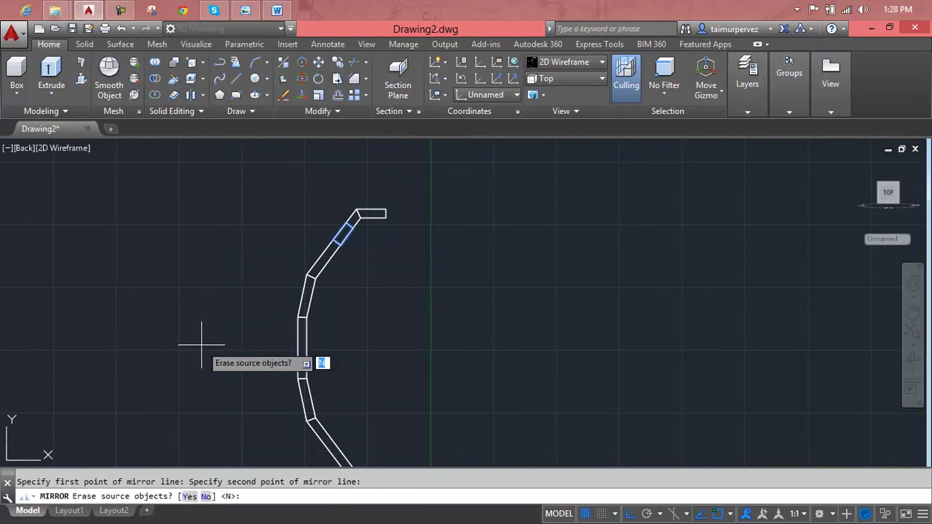
key("Return")
key("Escape")
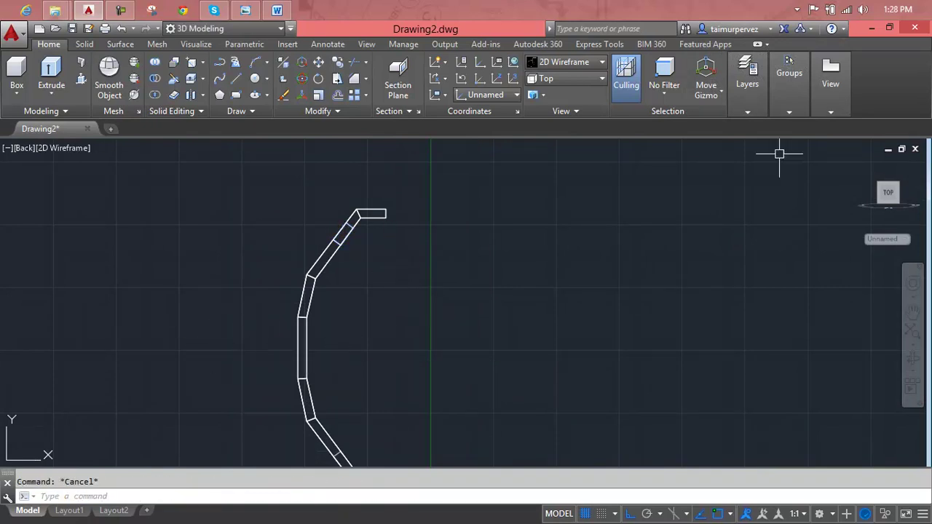
left_click(859, 170)
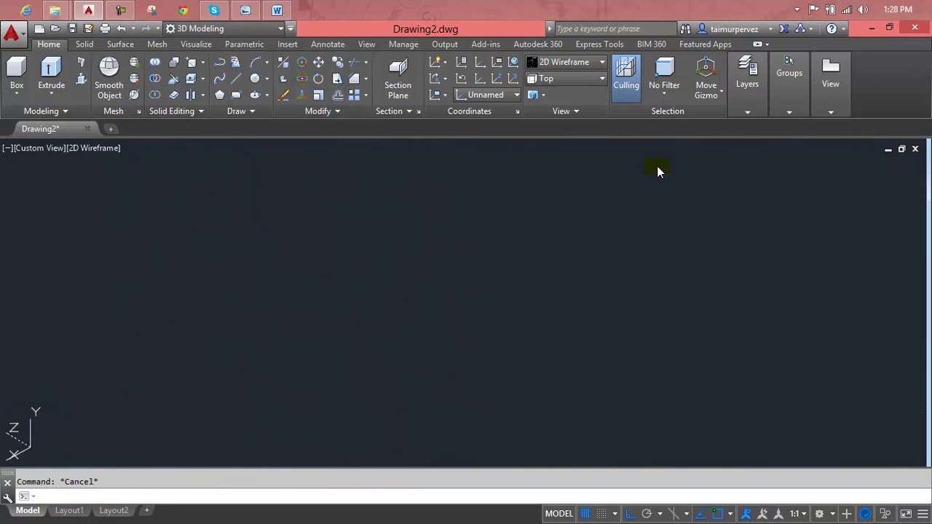
- Press-pull the band on the upper beam outward by 3 units
scroll(479, 207, "up", 2)
scroll(488, 196, "up", 3)
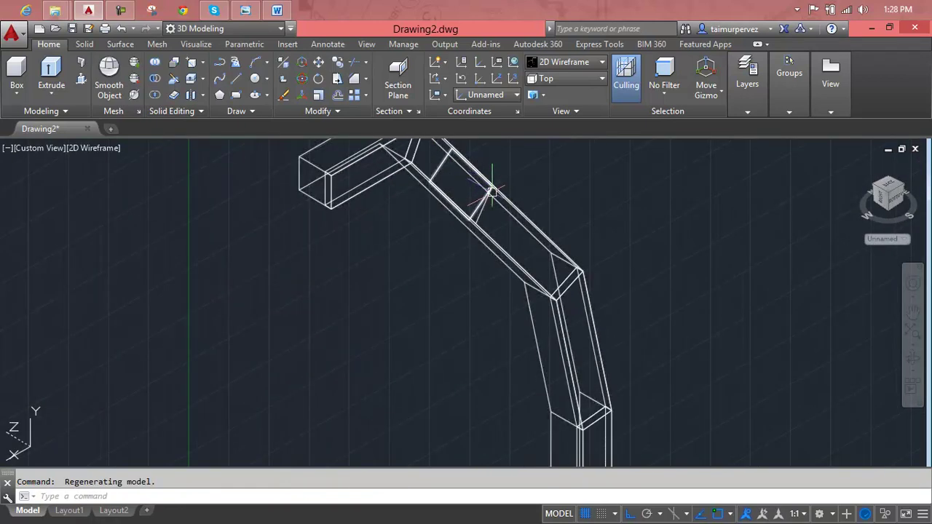
left_click(82, 80)
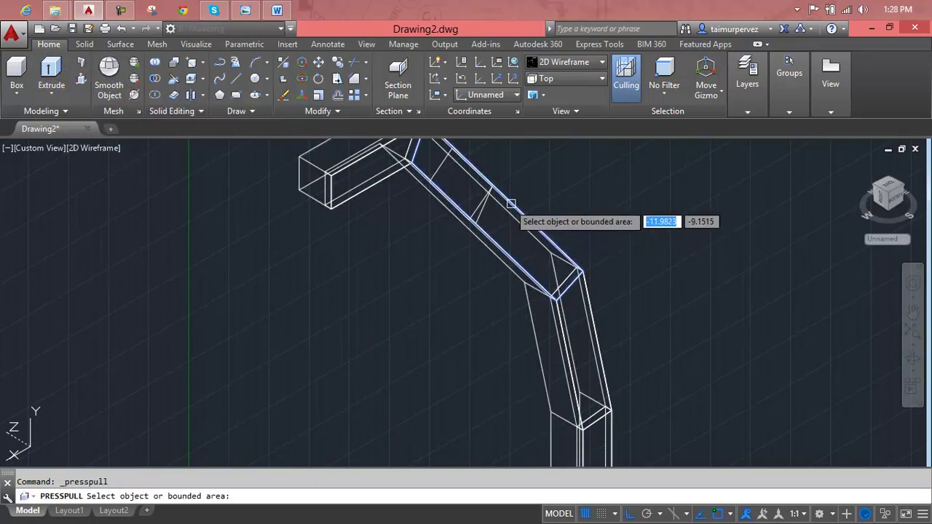
left_click(484, 200)
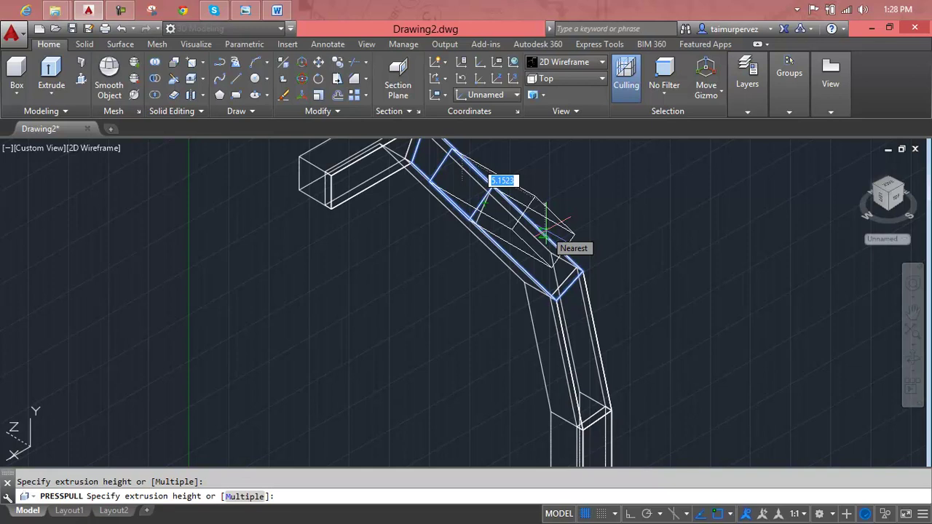
type("3")
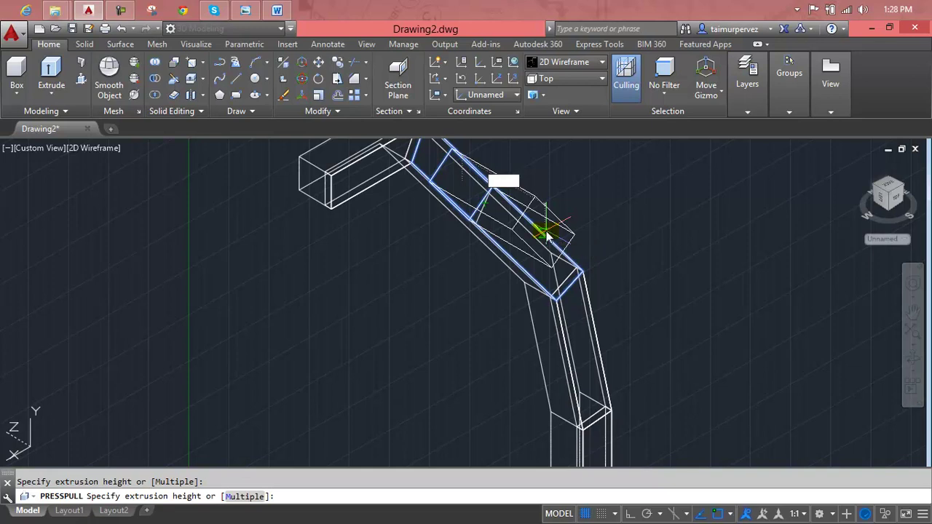
key("Return")
- Press-pull the band on the lower beam outward as well
scroll(542, 235, "down", 3)
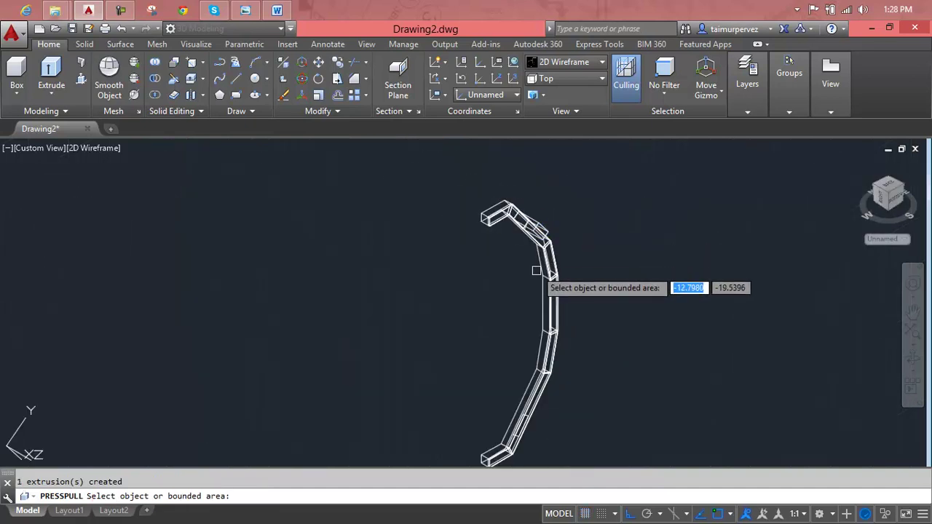
middle_click_drag(540, 281, 525, 190)
scroll(507, 324, "up", 5)
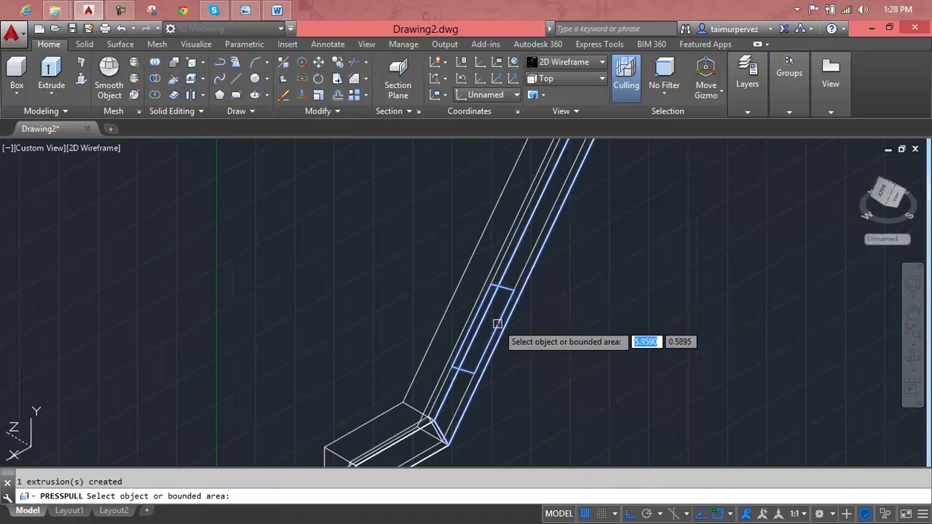
left_click(497, 323)
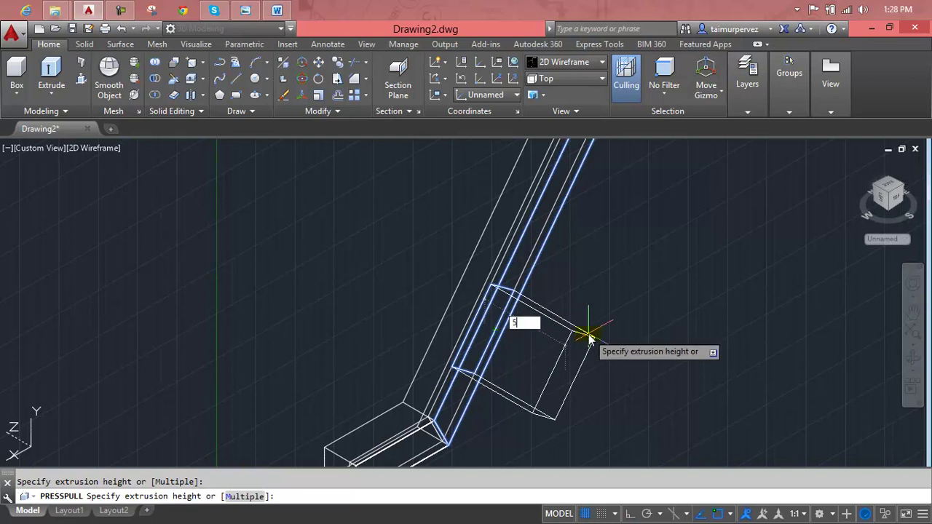
key("Return")
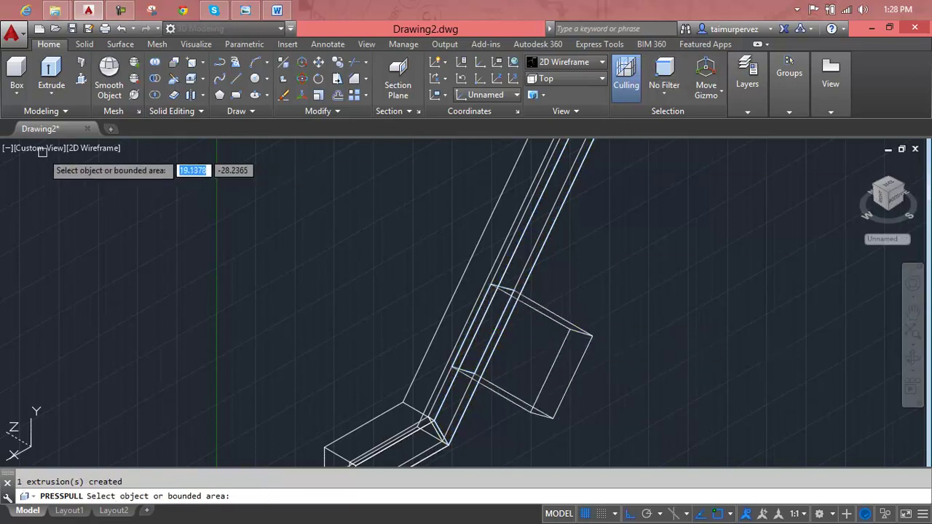
key("Escape")
- Switch to Top view, return to the Home view, and apply the Realistic visual style
left_click(43, 151)
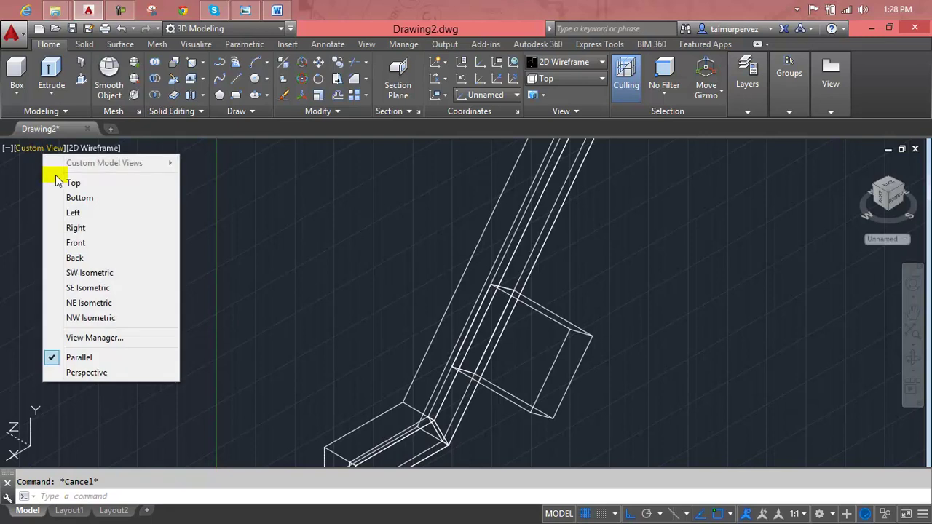
left_click(72, 184)
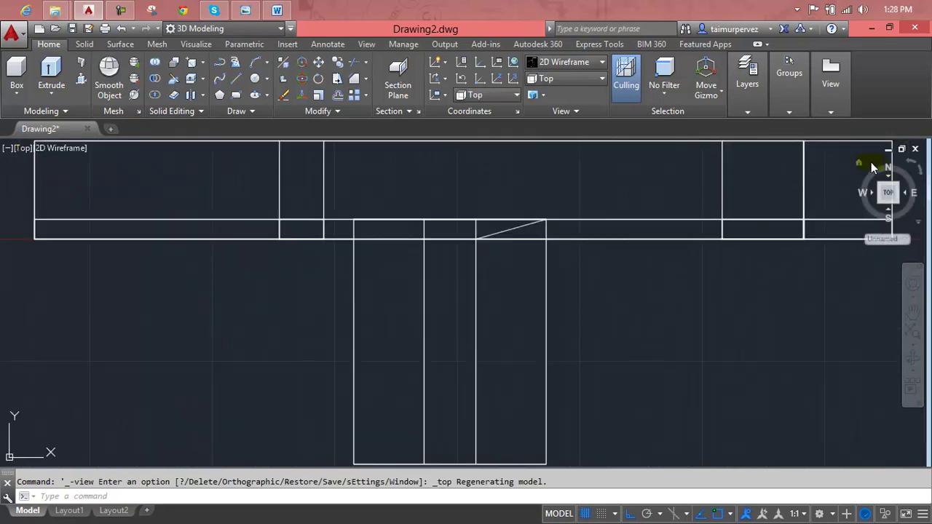
left_click(859, 165)
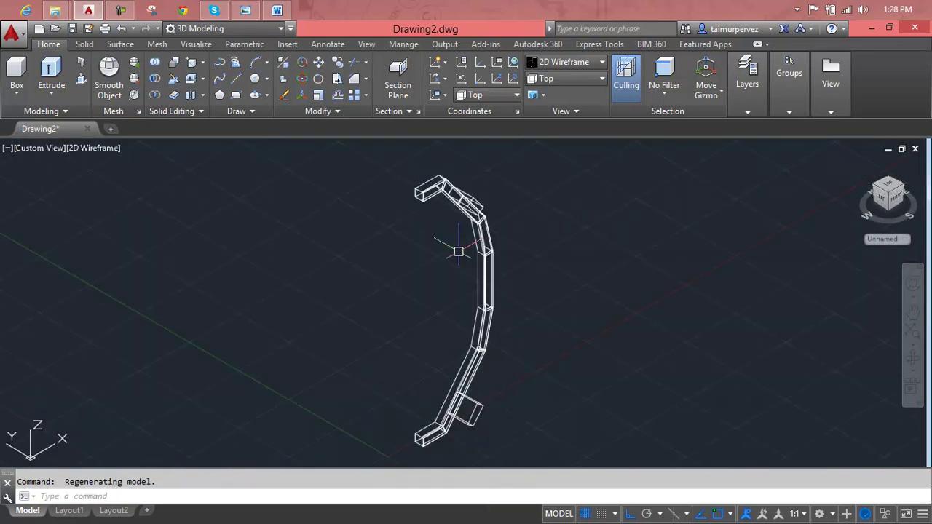
scroll(458, 251, "up", 2)
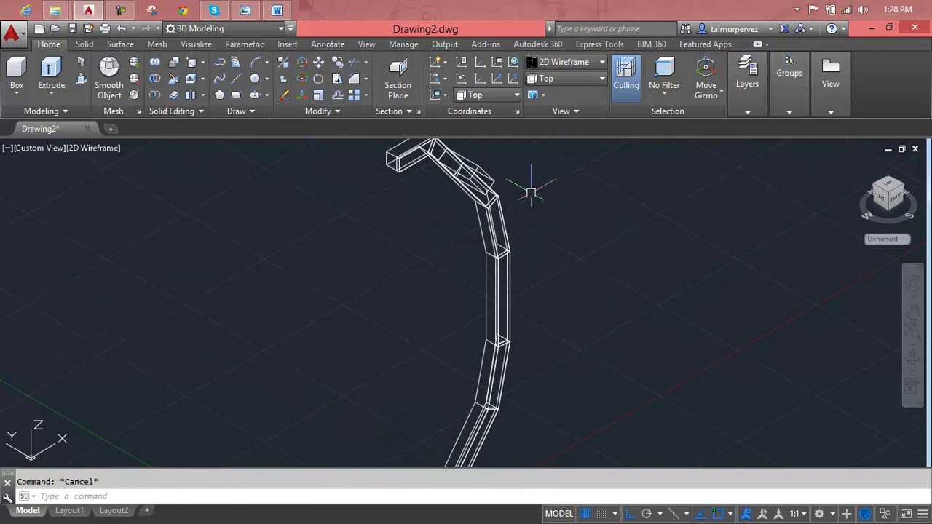
left_click(571, 62)
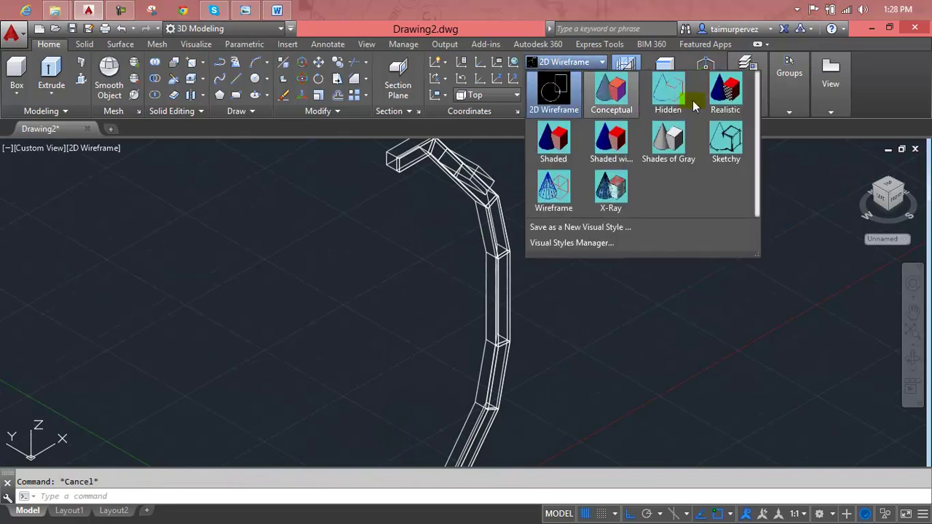
left_click(726, 99)
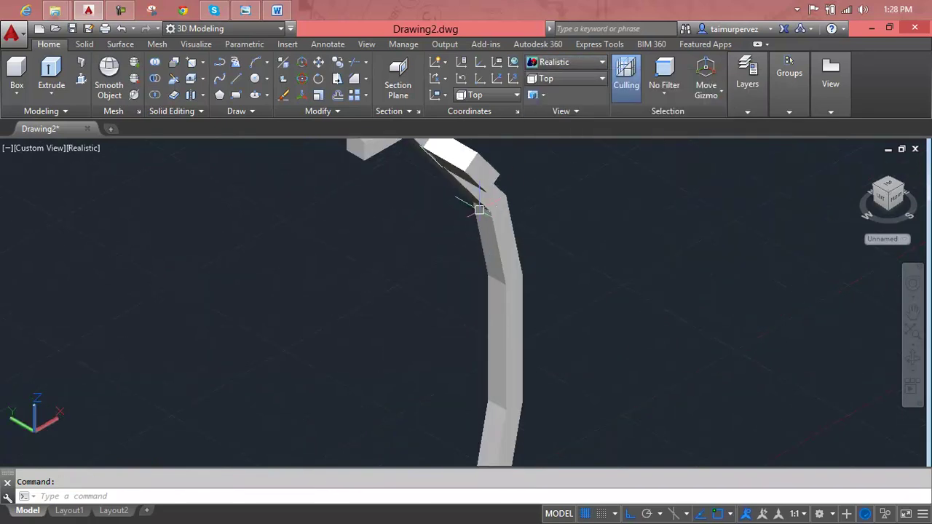
- Orbit and zoom along the angled tube to inspect the side block
scroll(480, 211, "down", 3)
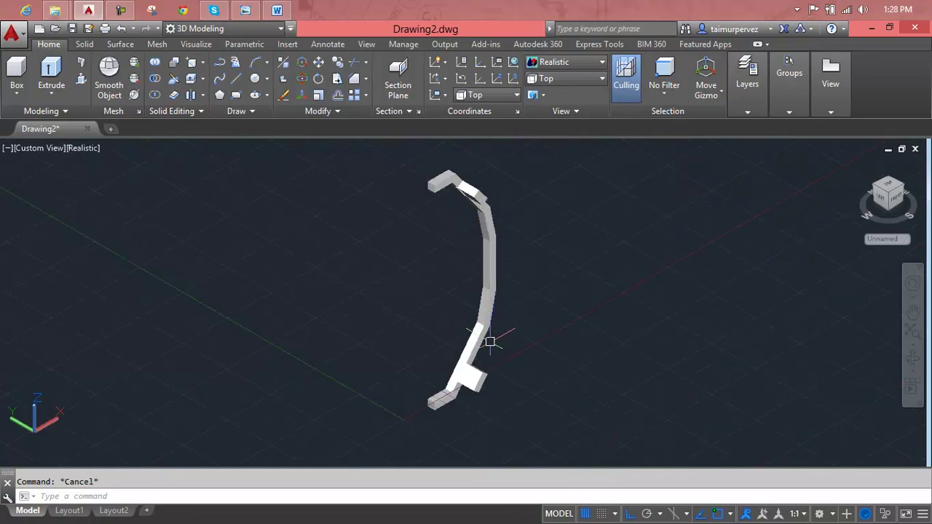
mouse_move(492, 339)
middle_mouse_down("shift")
mouse_move(367, 337)
mouse_move(514, 312)
mouse_move(556, 251)
mouse_move(394, 313)
middle_mouse_up("shift")
scroll(480, 210, "up", 2)
scroll(480, 210, "up", 2)
scroll(480, 209, "down", 3)
mouse_move(478, 208)
middle_mouse_down("shift")
mouse_move(462, 286)
mouse_move(445, 250)
middle_mouse_up("shift")
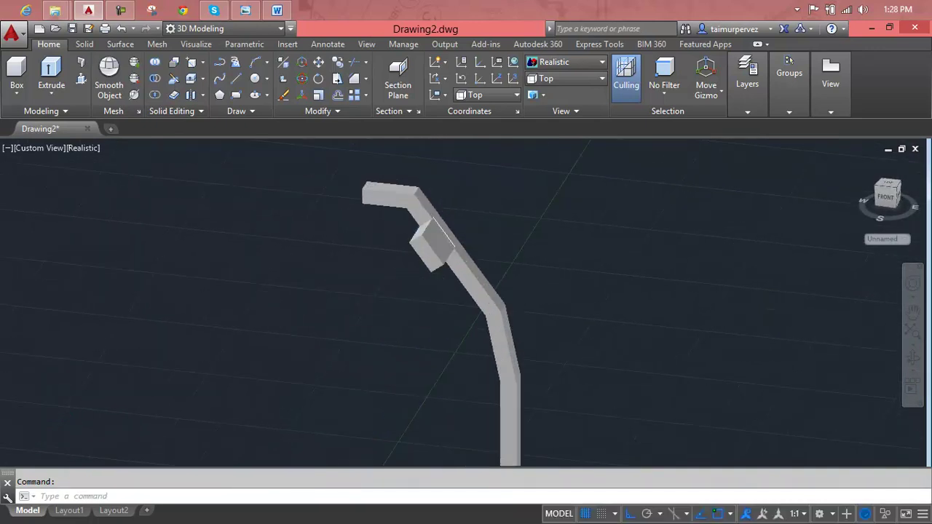
scroll(445, 250, "up", 3)
scroll(444, 249, "up", 1)
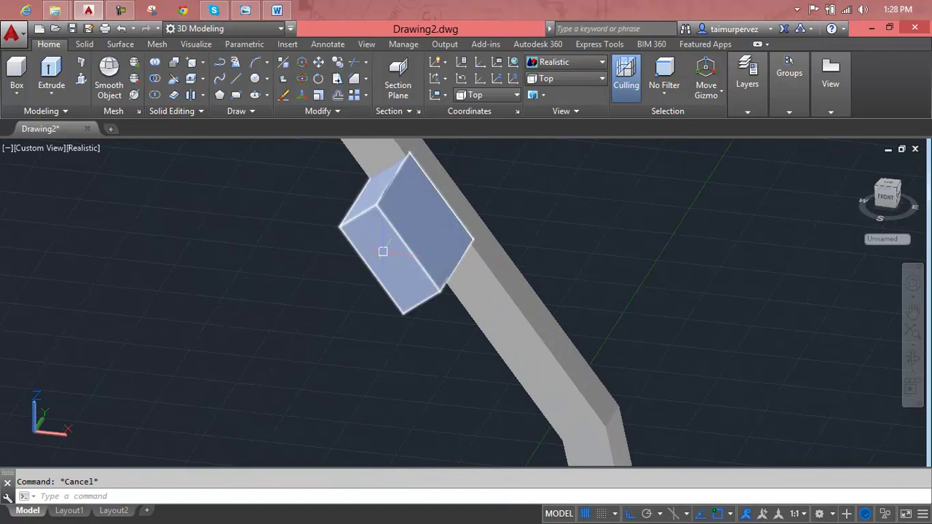
mouse_move(408, 278)
middle_mouse_down("shift")
mouse_move(420, 291)
mouse_move(461, 291)
middle_mouse_up("shift")
middle_click_drag(437, 258, 402, 243)
key("Escape")
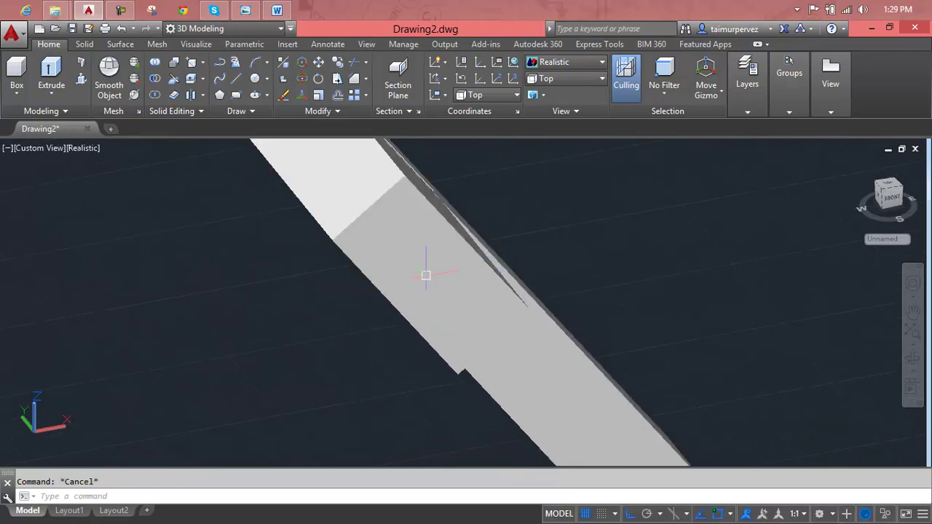
mouse_move(428, 276)
middle_mouse_down("shift")
mouse_move(405, 259)
mouse_move(407, 272)
middle_mouse_up("shift")
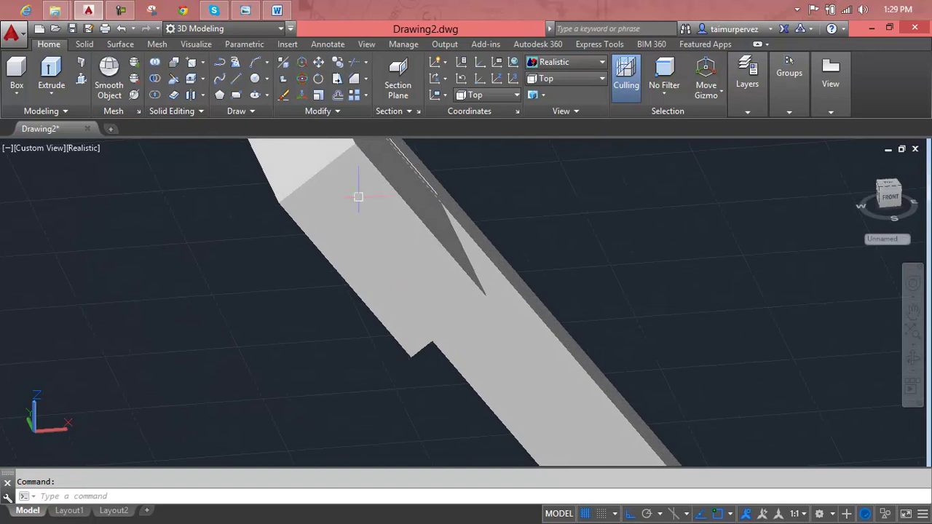
left_click(360, 174)
key("Escape")
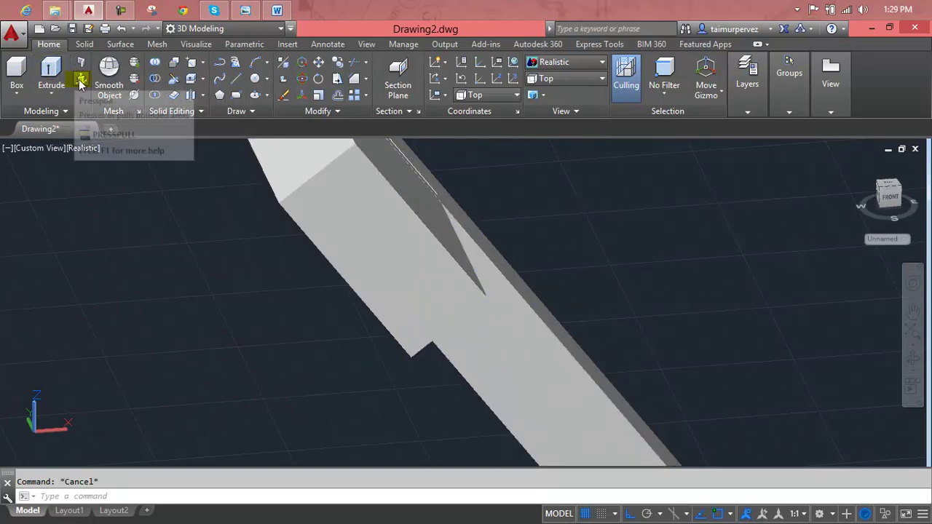
- Try shelling the side block with its top face removed, abandoning the mistyped thickness
left_click(62, 100)
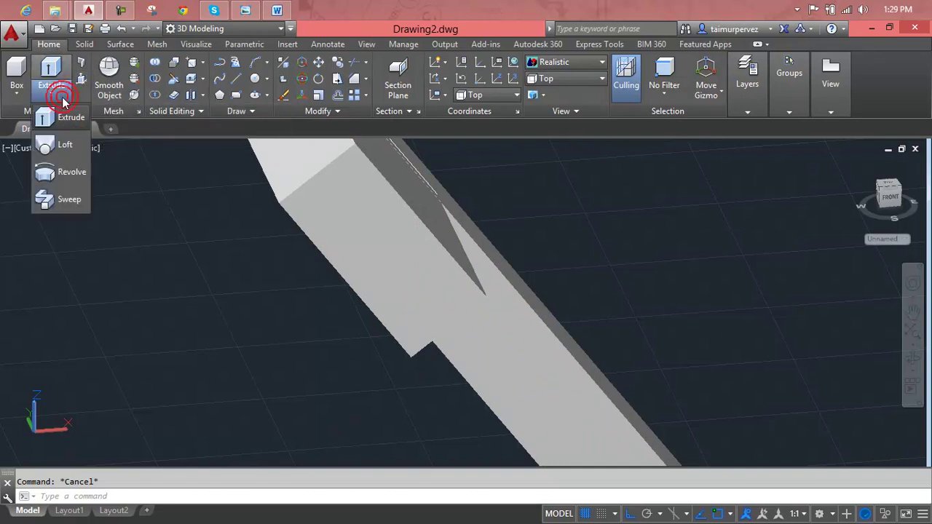
left_click(205, 81)
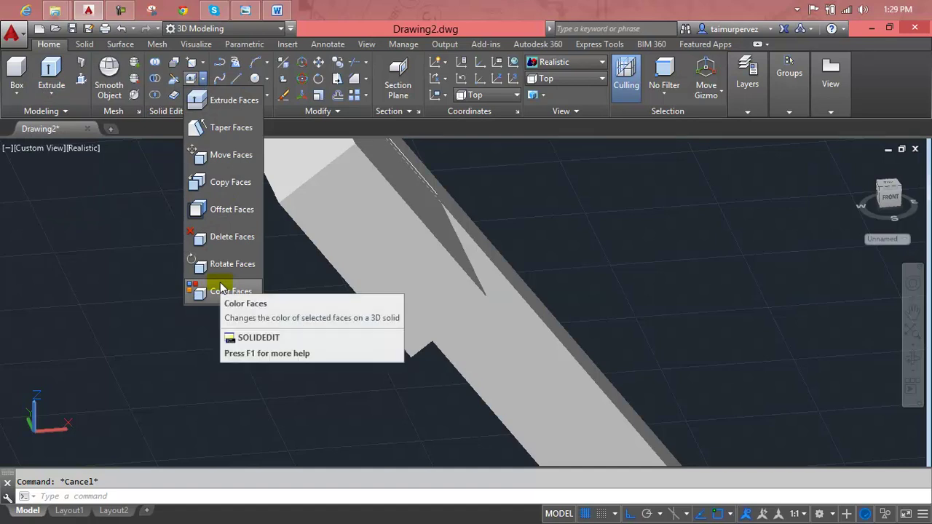
left_click(204, 63)
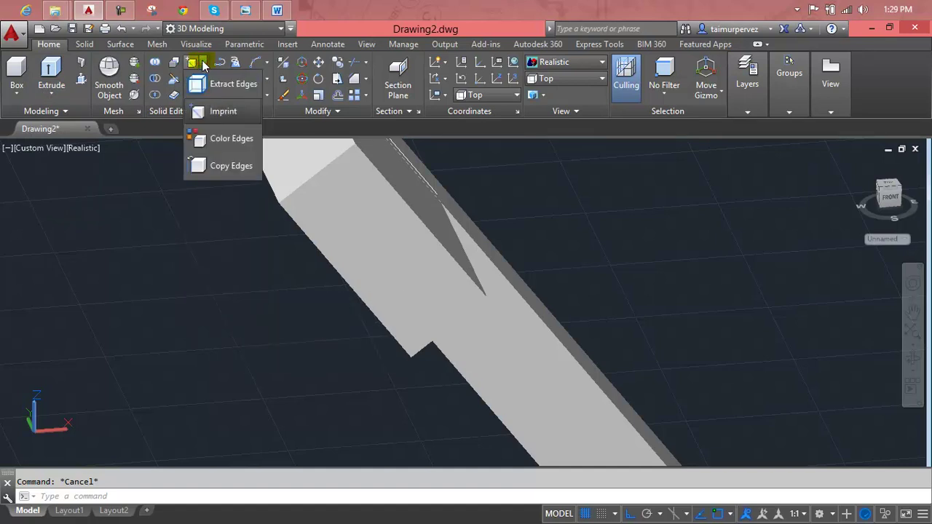
left_click(202, 94)
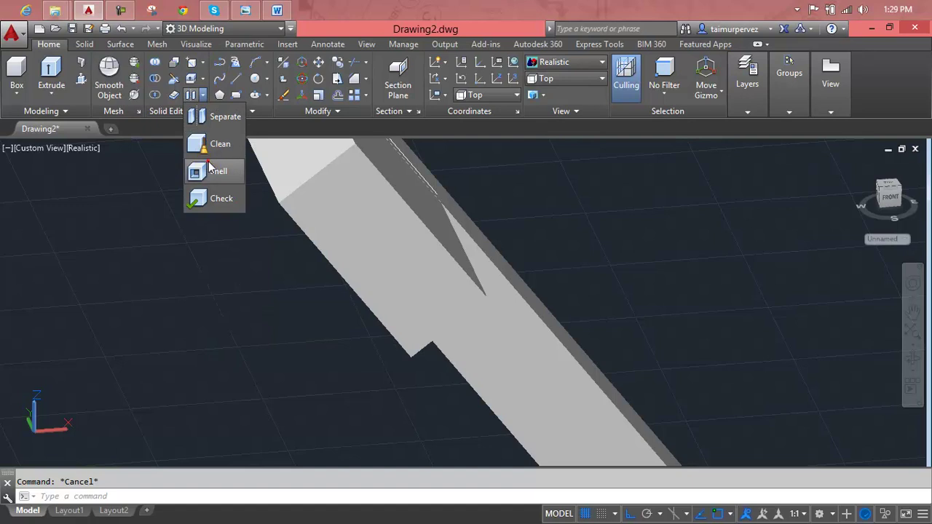
left_click(210, 169)
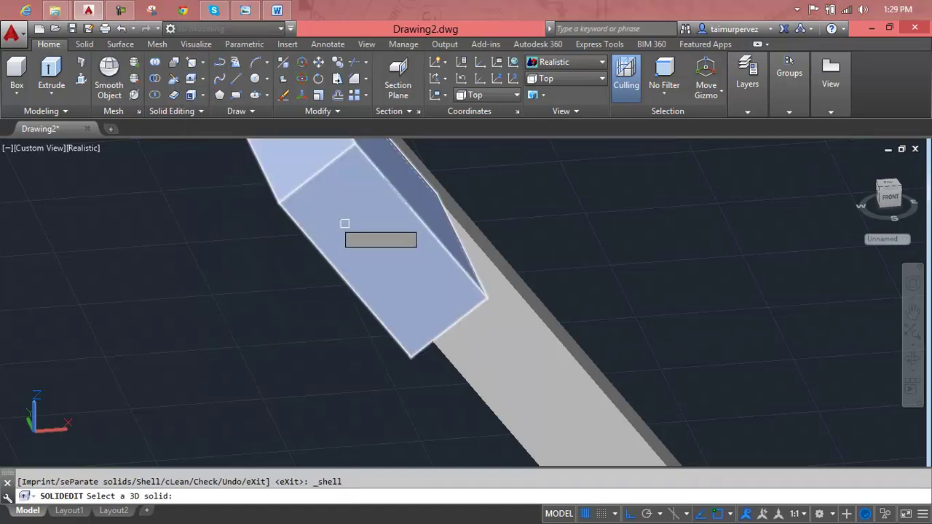
left_click(415, 192)
left_click(395, 229)
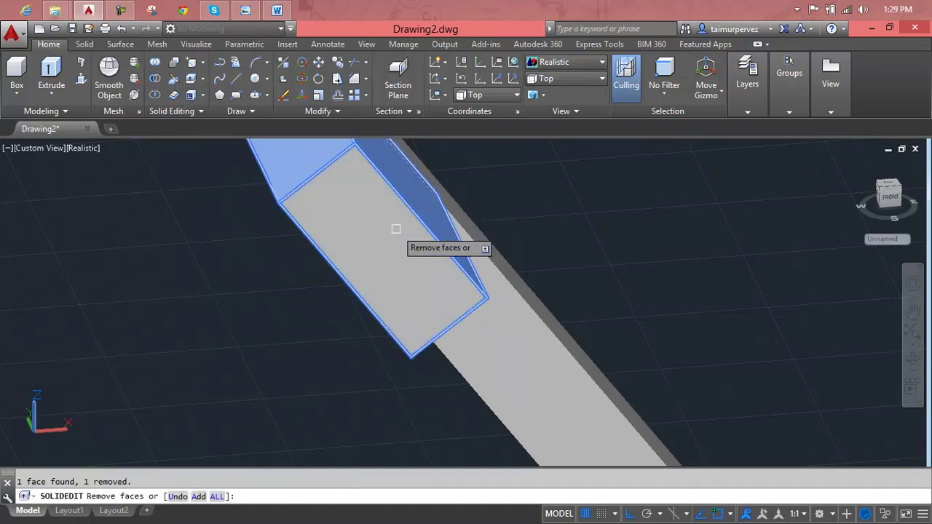
key("Return")
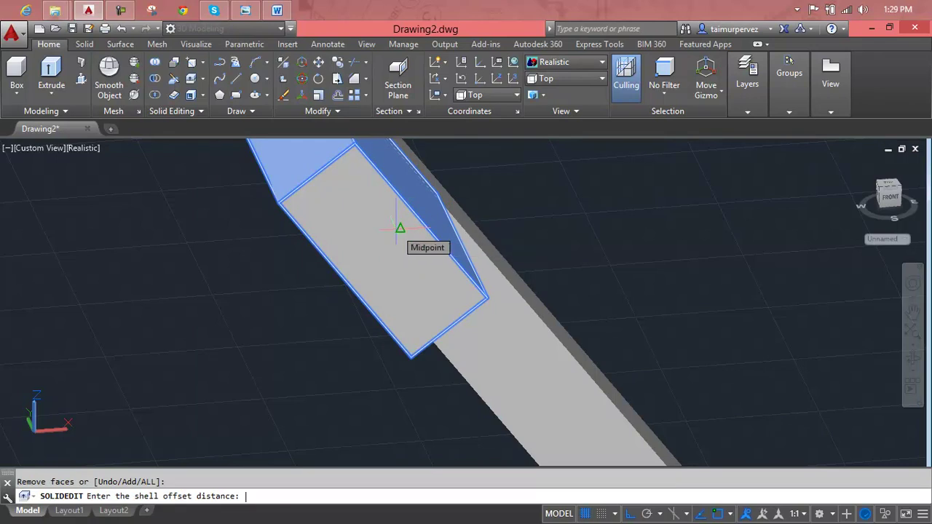
type("0..1")
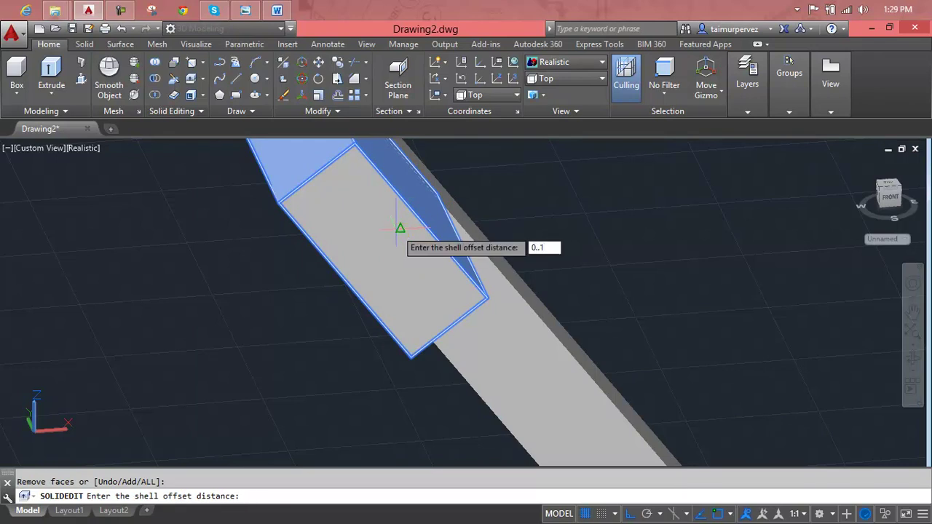
key("Return")
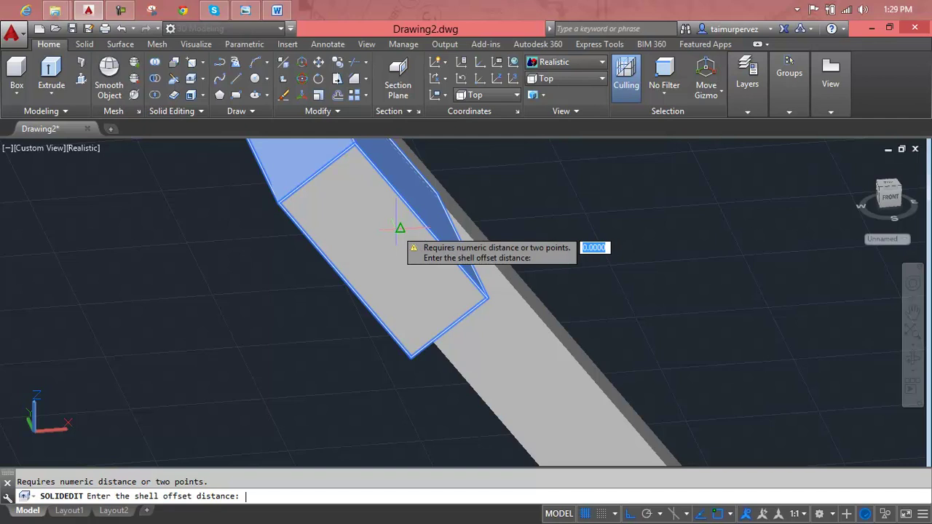
key("Escape")
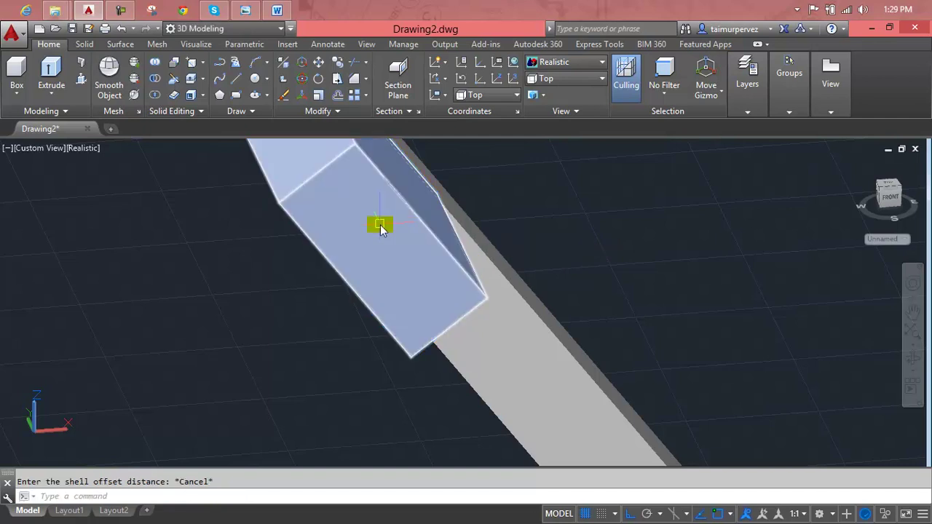
key("Escape")
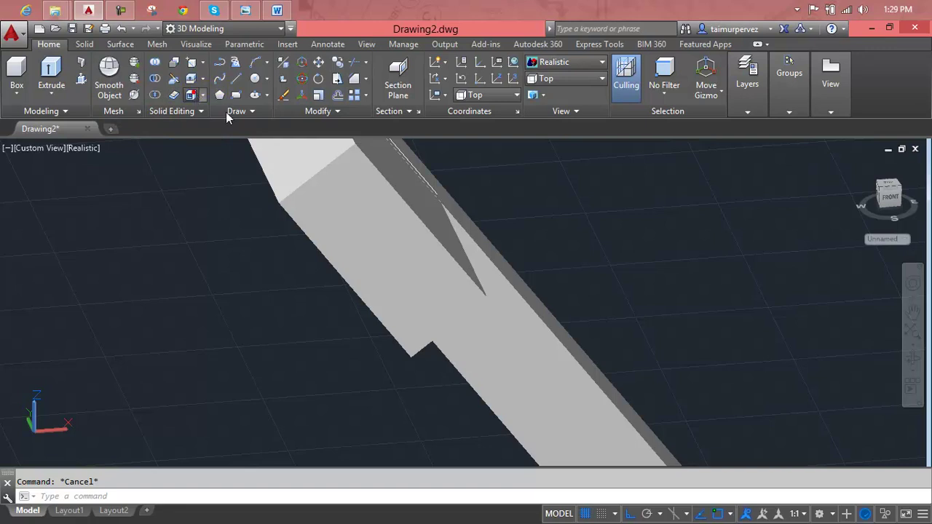
- Shell the side block to a 0.1 wall, leaving its top face open
left_click(190, 95)
left_click(432, 207)
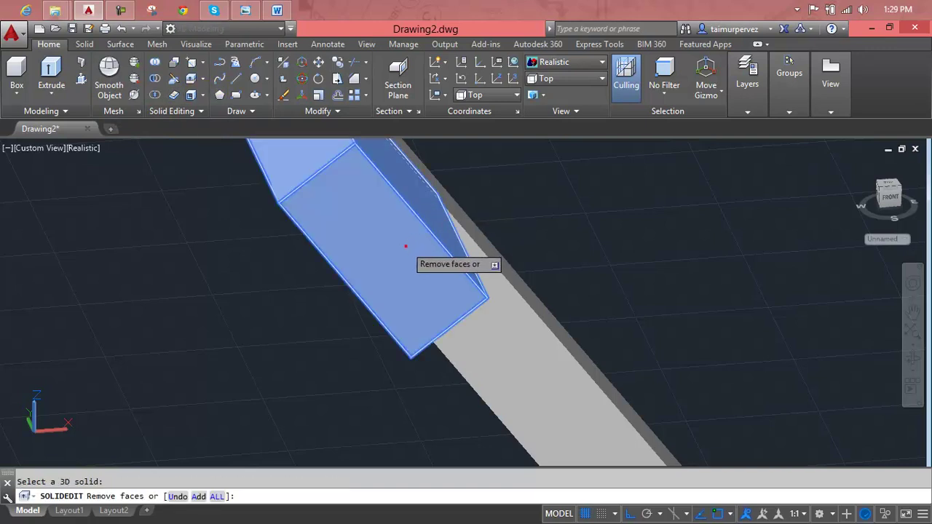
left_click(406, 246)
key("Return")
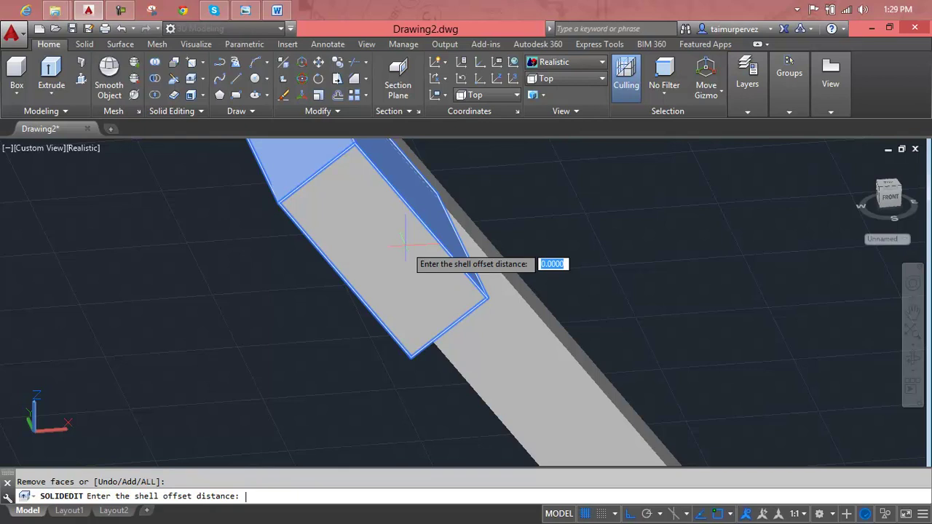
type("0.")
key("Return")
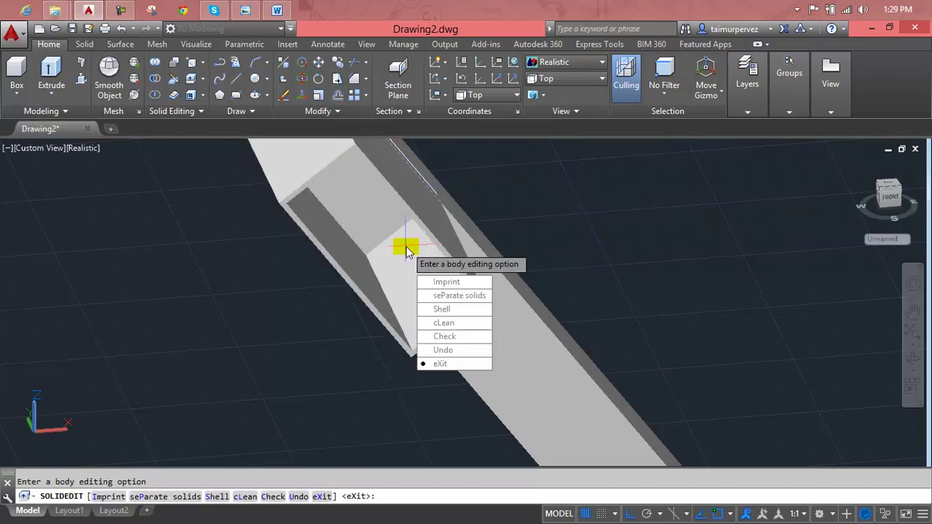
key("Return")
key("Return")
scroll(397, 240, "down", 3)
- Shell the end block at the joint to a 0.1 wall with its lower face removed
scroll(471, 359, "down", 2)
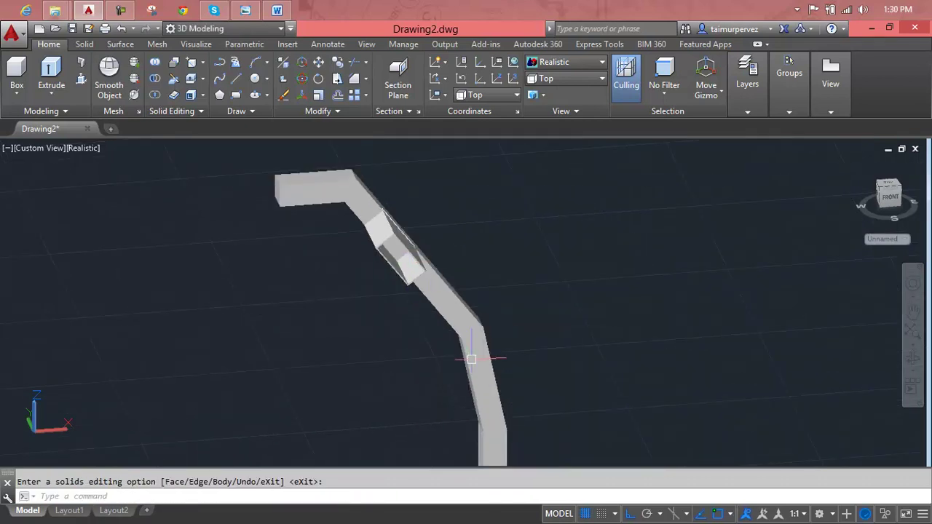
middle_click_drag(460, 441, 452, 168, "shift")
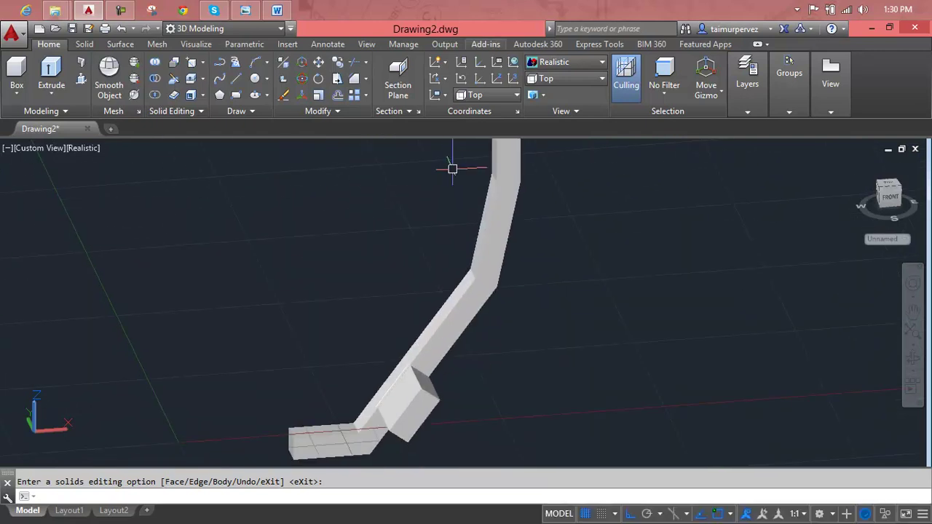
middle_click_drag(436, 433, 444, 327, "shift")
scroll(411, 298, "up", 2)
scroll(411, 298, "up", 3)
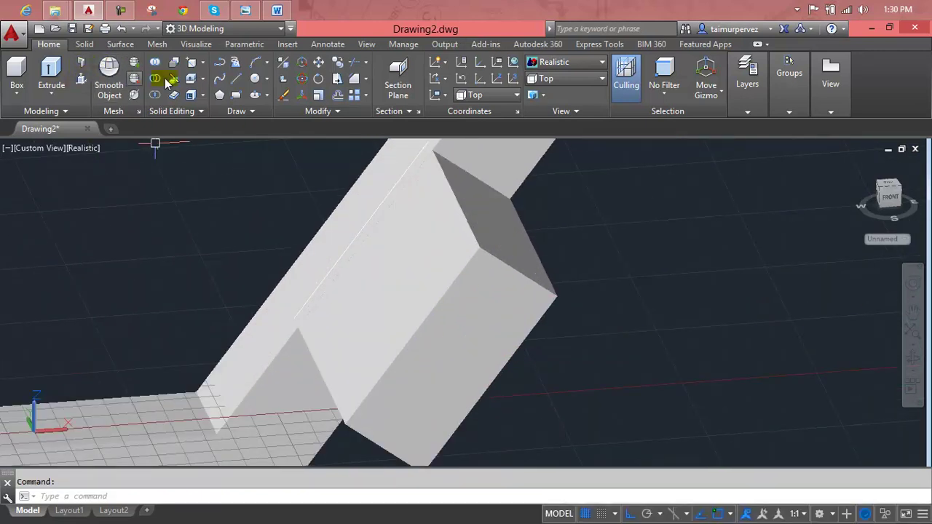
left_click(202, 79)
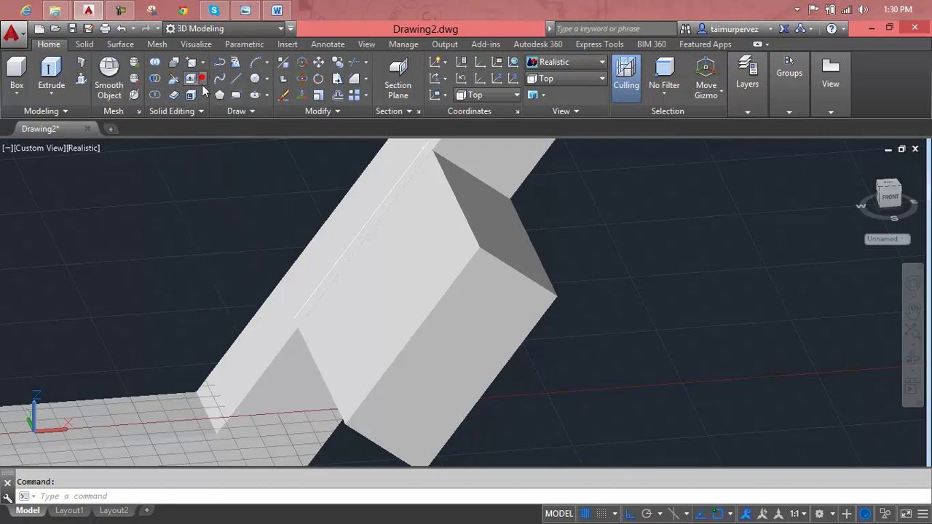
left_click(407, 285)
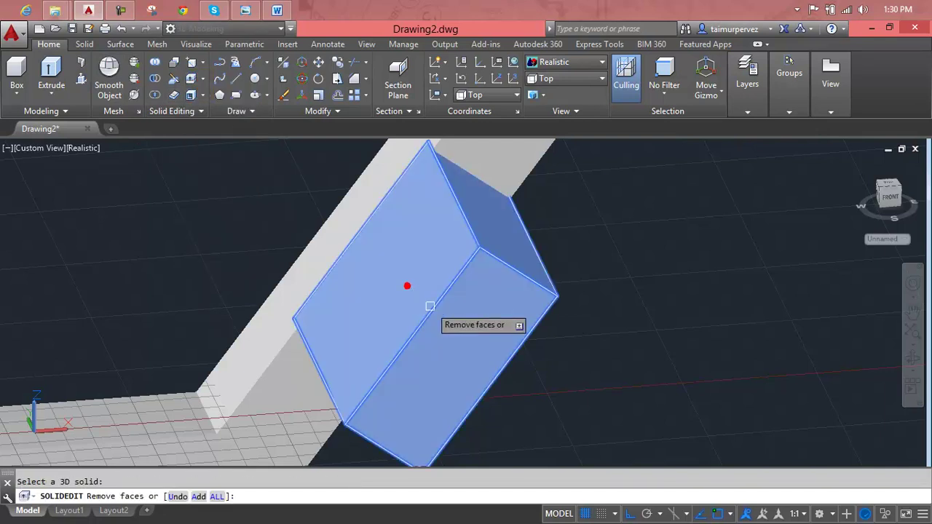
left_click(460, 340)
key("Return")
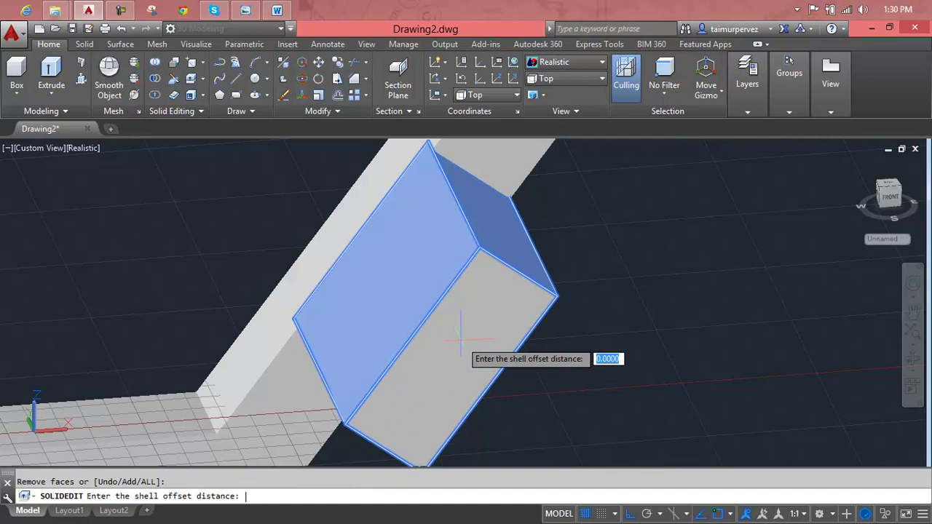
type("0.1")
key("Return")
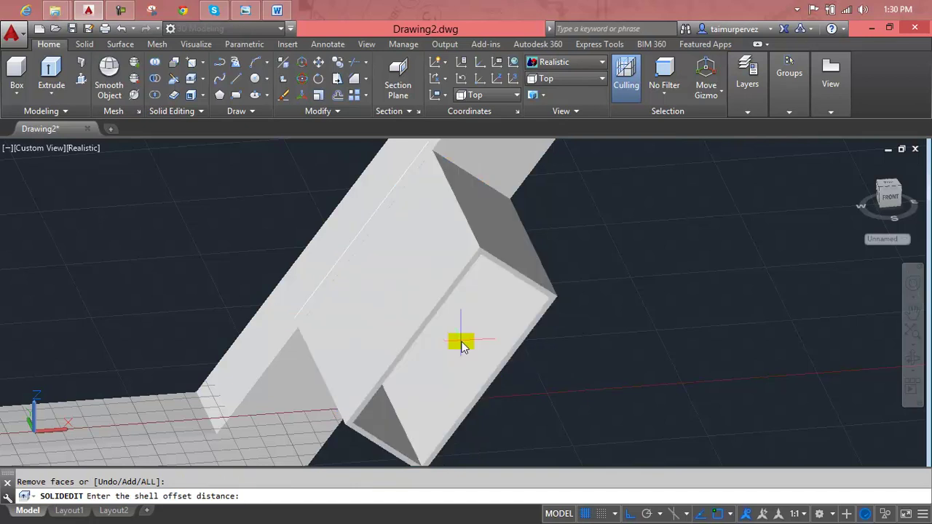
key("Return")
key("Return")
scroll(460, 340, "down", 3)
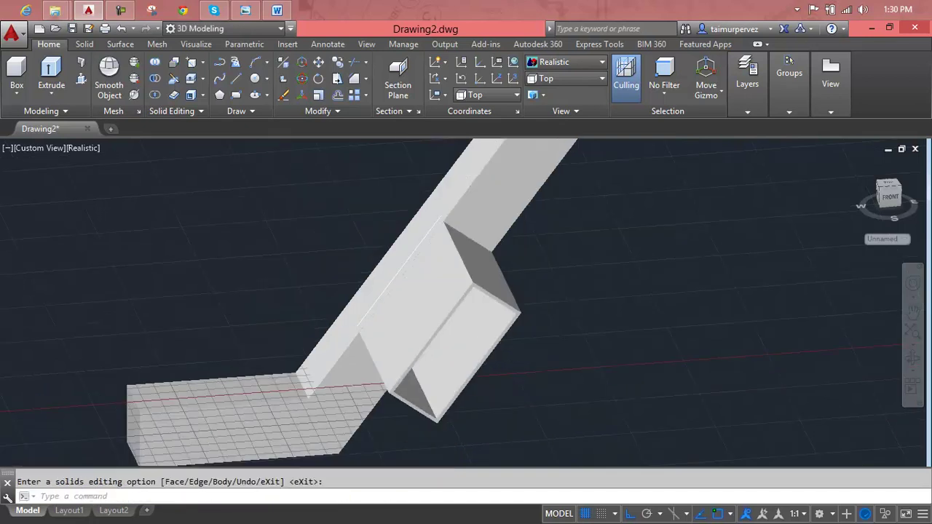
scroll(460, 340, "down", 2)
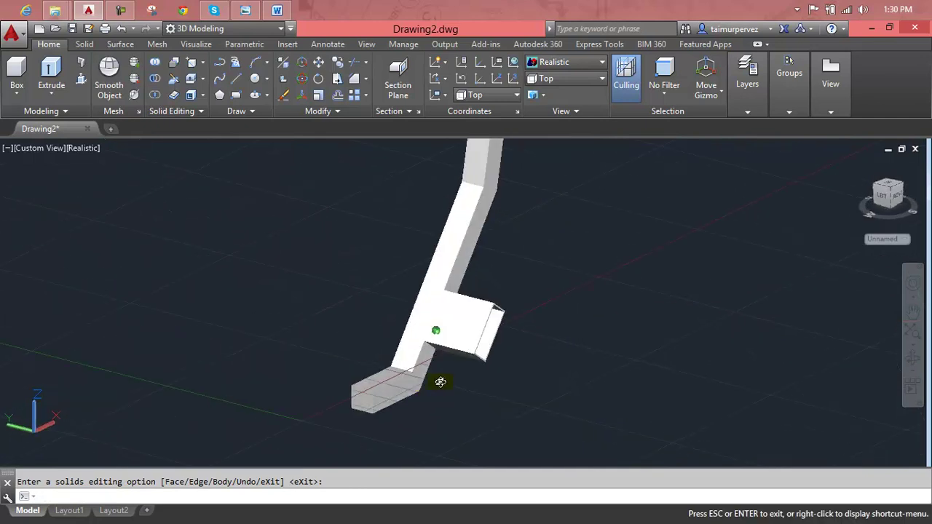
middle_click_drag(369, 392, 474, 354, "shift")
- Zoom in on the lower square block and check its selection
key("Escape")
scroll(404, 376, "up", 3)
scroll(403, 375, "up", 2)
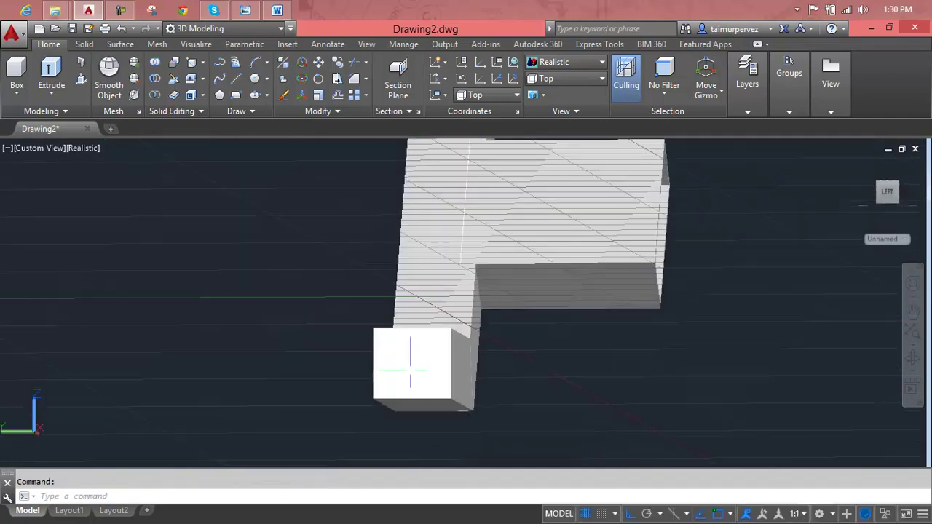
scroll(406, 371, "up", 1)
left_click(406, 369)
key("Escape")
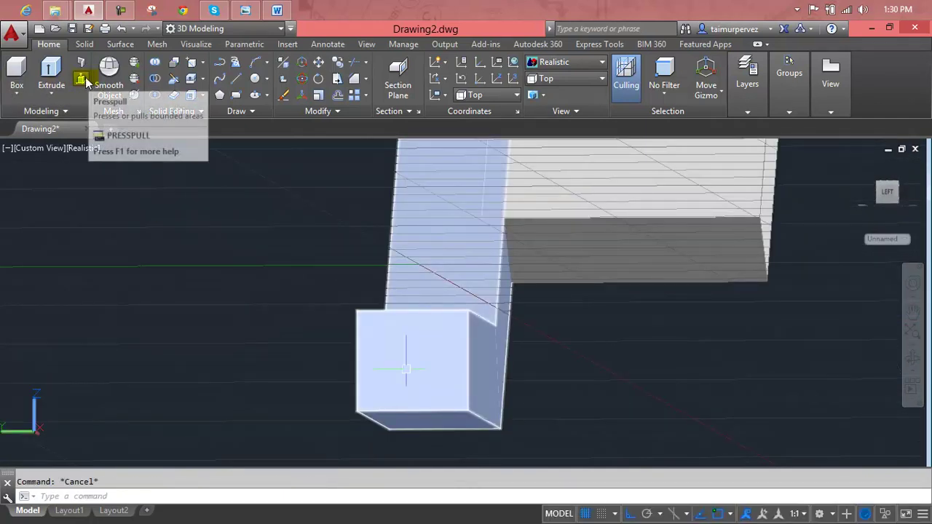
- Shell the lower square block to a 0.1 wall, leaving its front face open
left_click(190, 95)
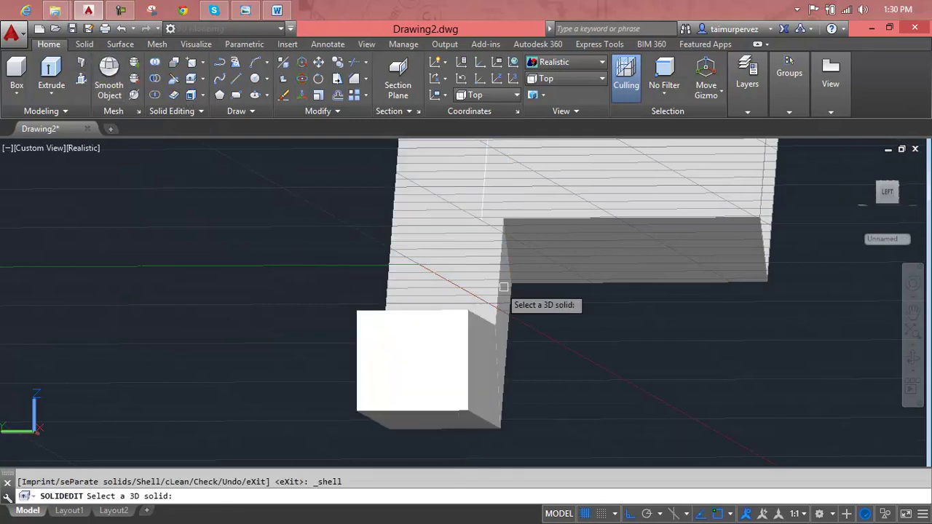
left_click(444, 261)
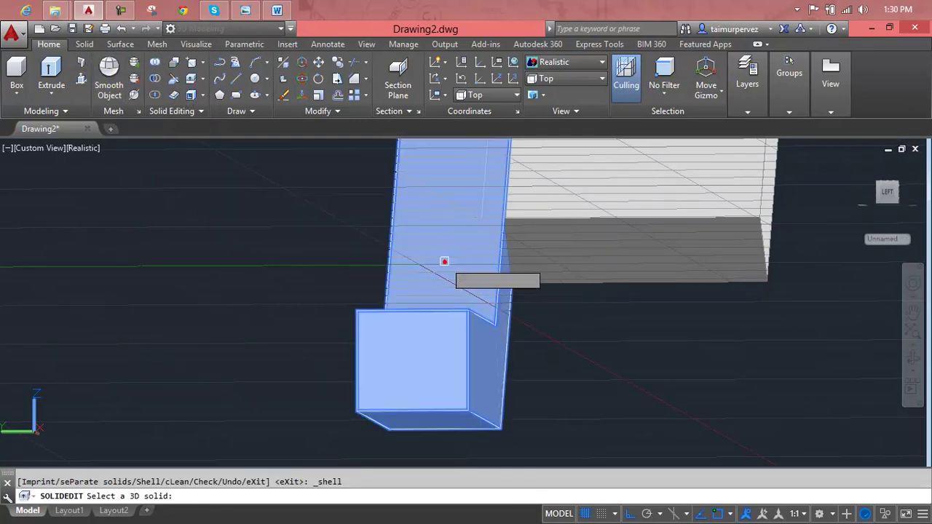
left_click(433, 337)
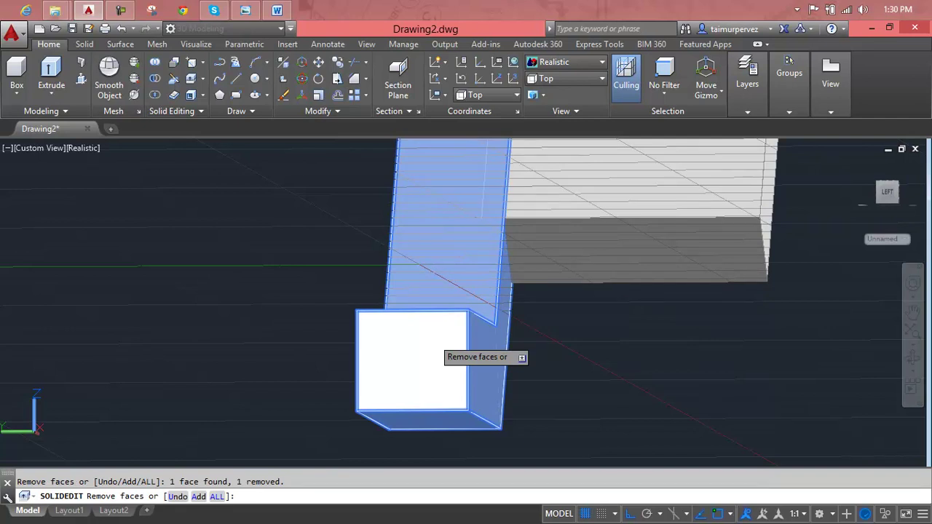
key("Return")
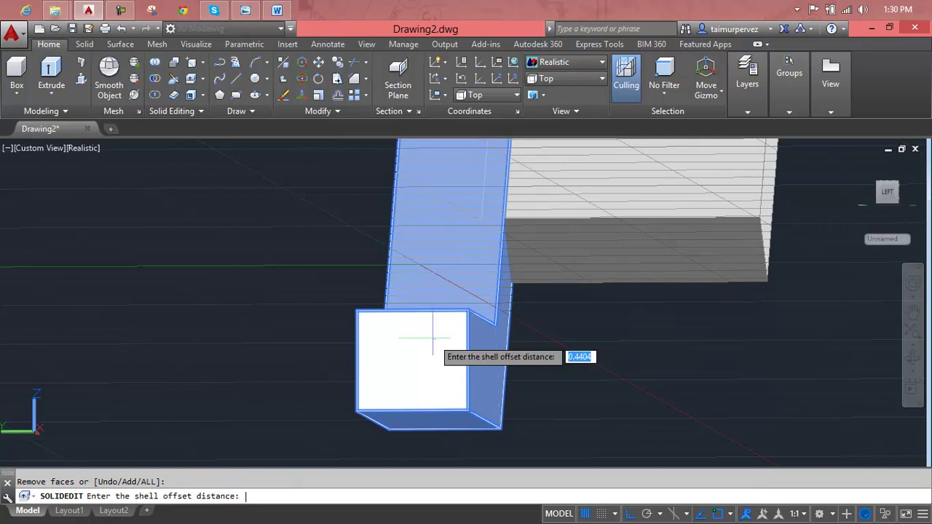
type("0.1")
key("Return")
key("Return")
type("\"")
key("Escape")
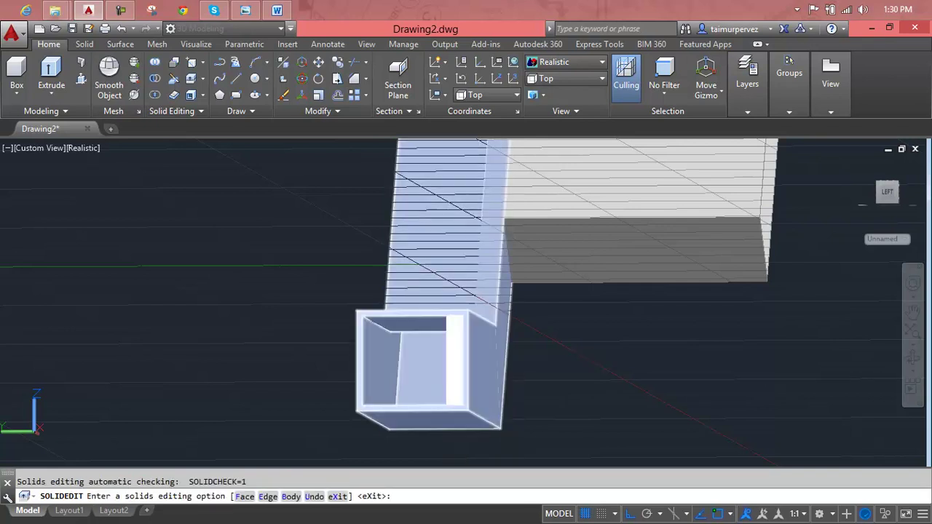
mouse_move(562, 387)
middle_mouse_down("shift")
mouse_move(586, 421)
mouse_move(534, 239)
mouse_move(534, 389)
middle_mouse_up("shift")
middle_click_drag(508, 250, 500, 291, "shift")
scroll(499, 291, "up", 3)
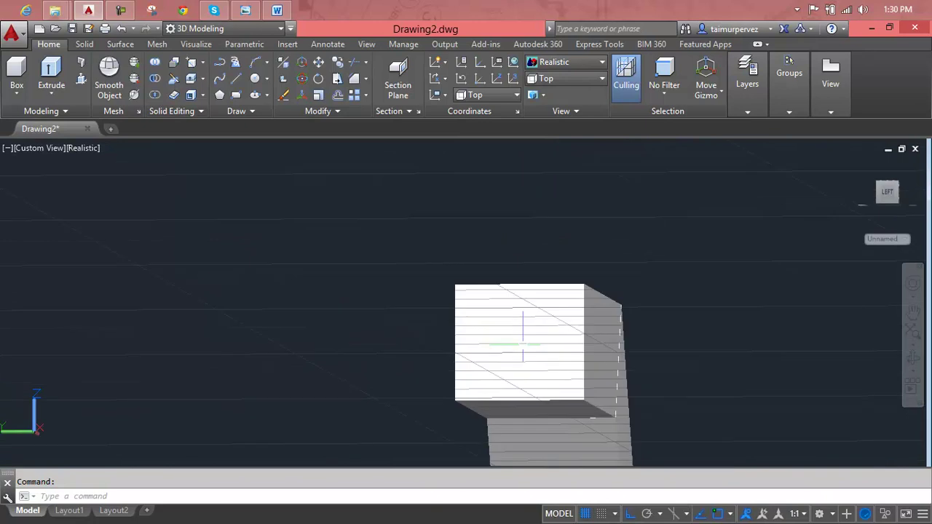
- Shell the upper square block to a 0.1 wall with its front face removed
left_click(191, 95)
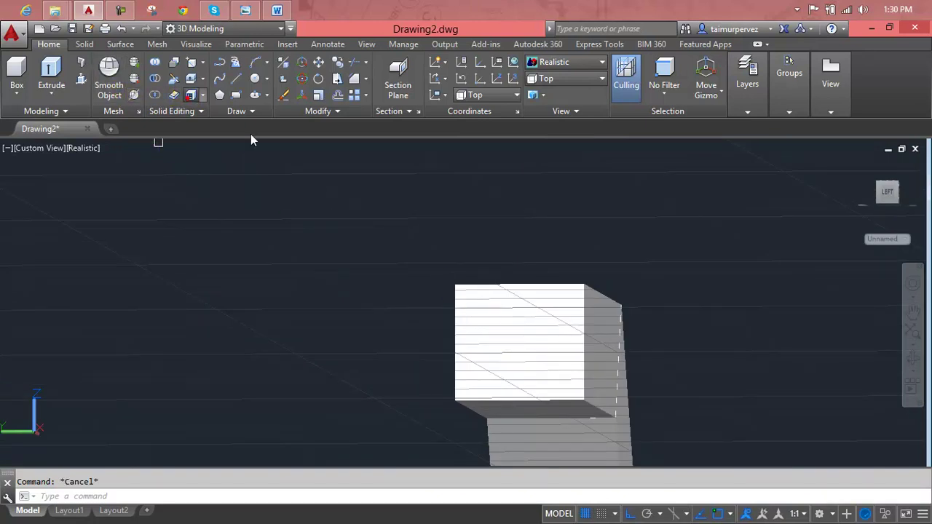
left_click(581, 442)
left_click(539, 348)
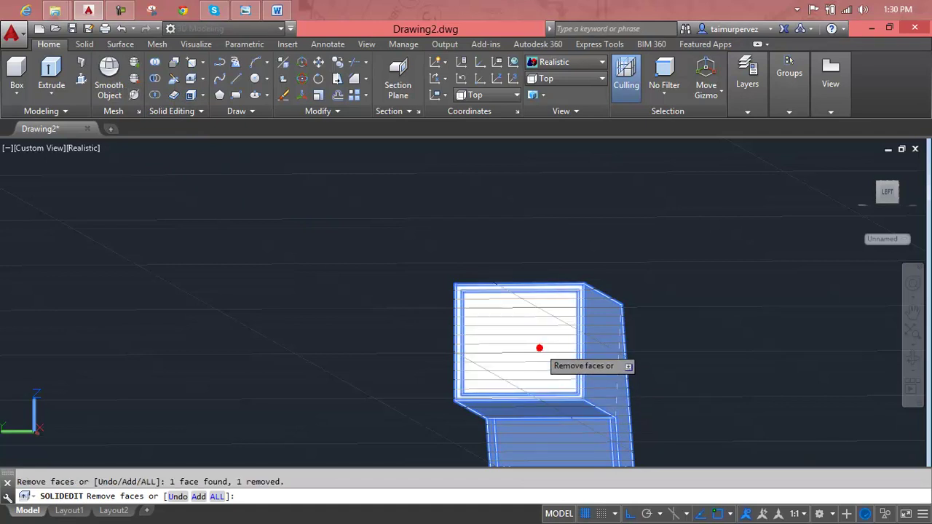
key("Return")
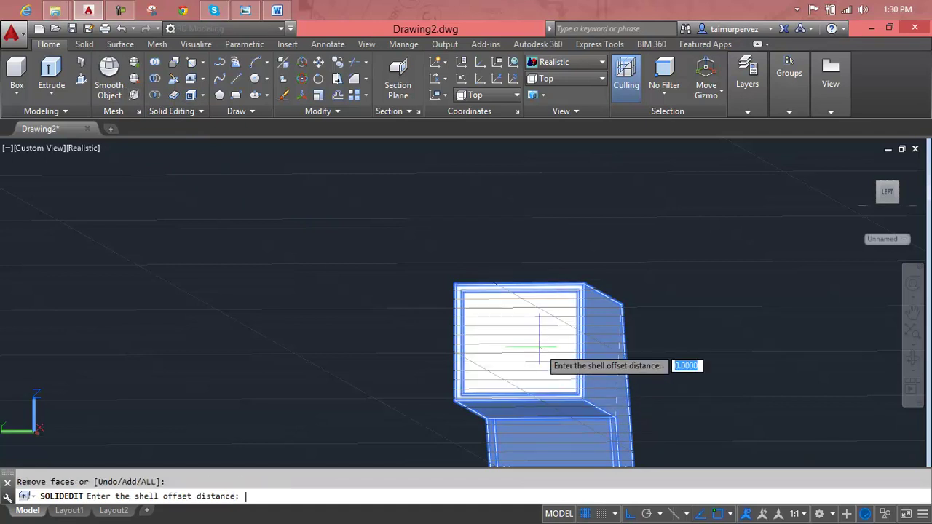
key("Return")
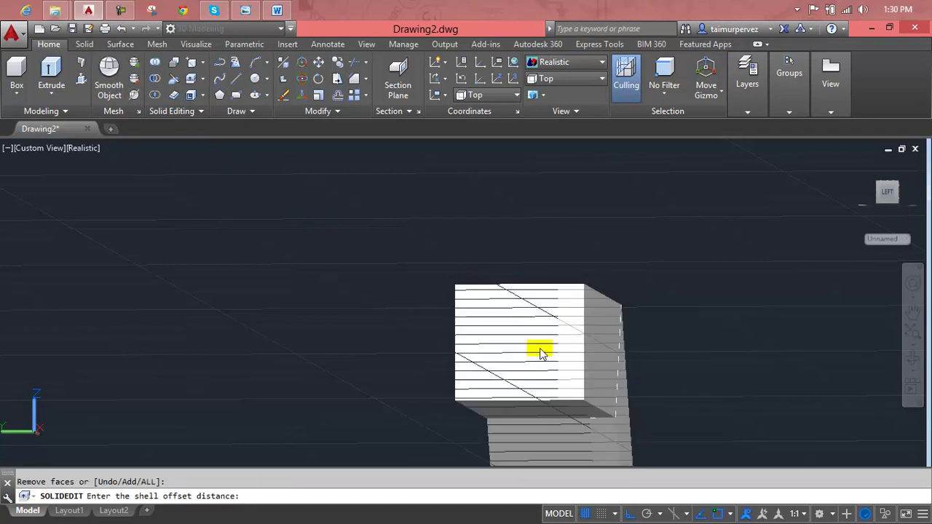
key("Return")
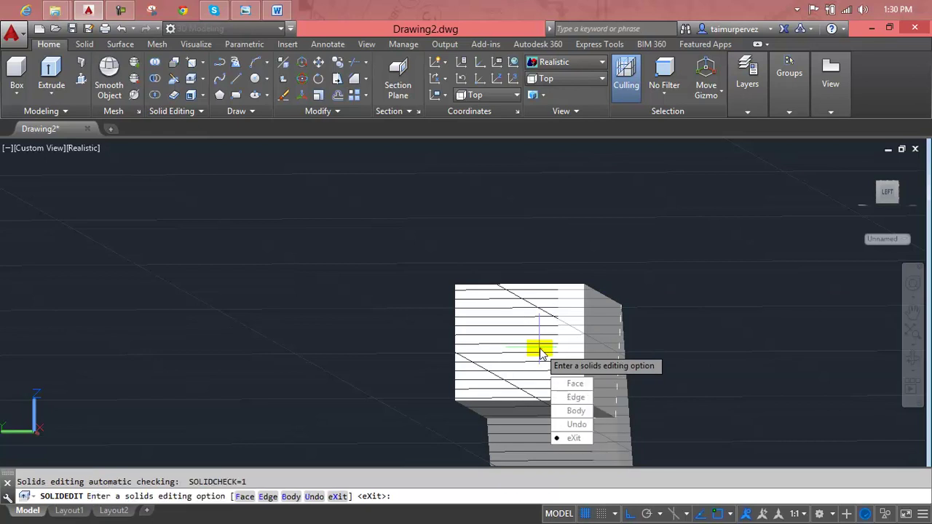
key("Return")
key("Escape")
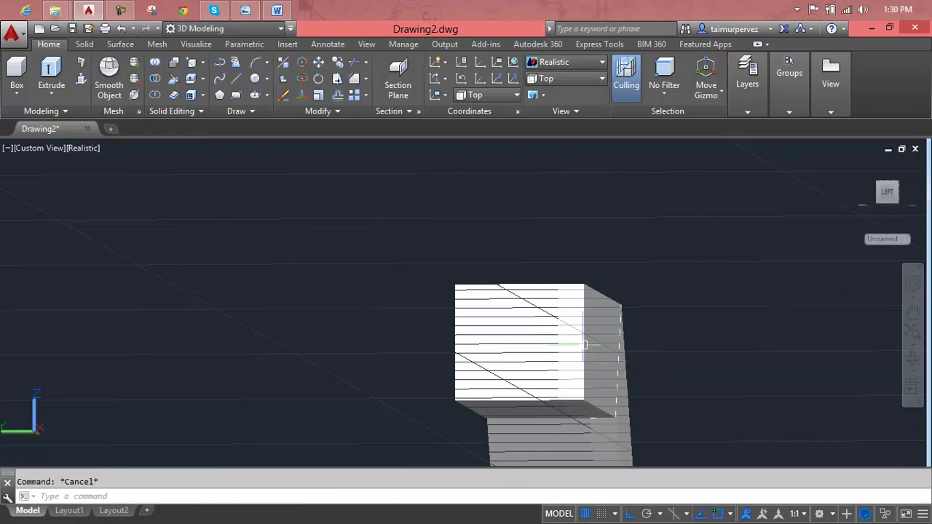
middle_click_drag(593, 379, 577, 313, "shift")
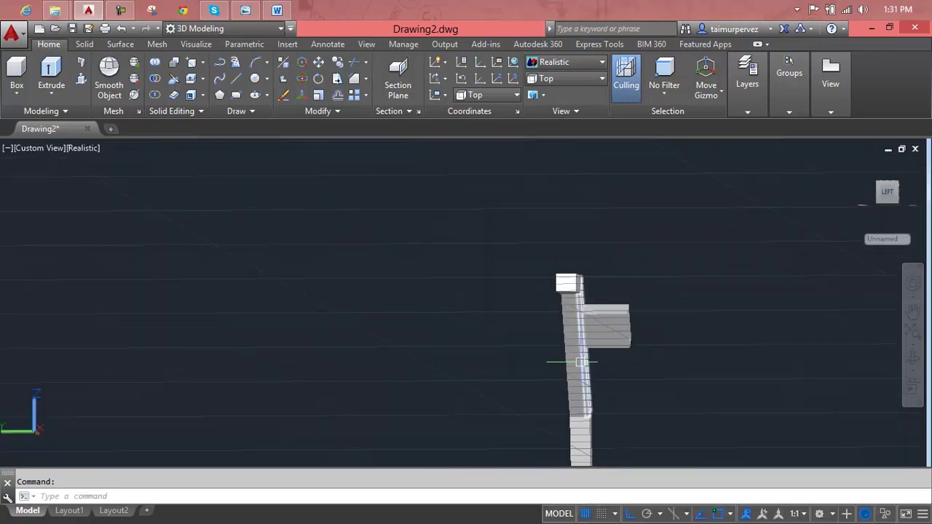
middle_click_drag(578, 327, 585, 326, "shift")
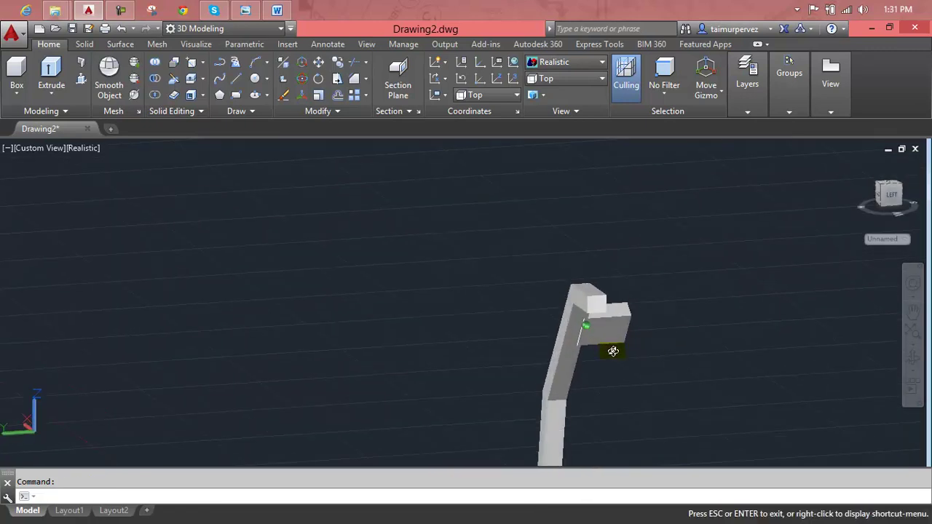
scroll(586, 326, "up", 2)
scroll(585, 326, "up", 3)
- Shell the bent frame piece to a 0.1 wall with its front end open
left_click(608, 296)
key("Escape")
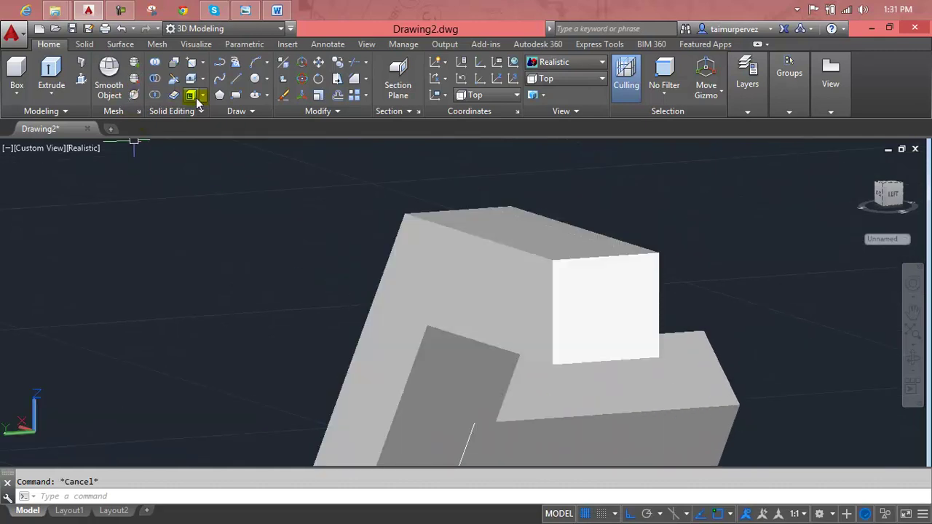
left_click(493, 289)
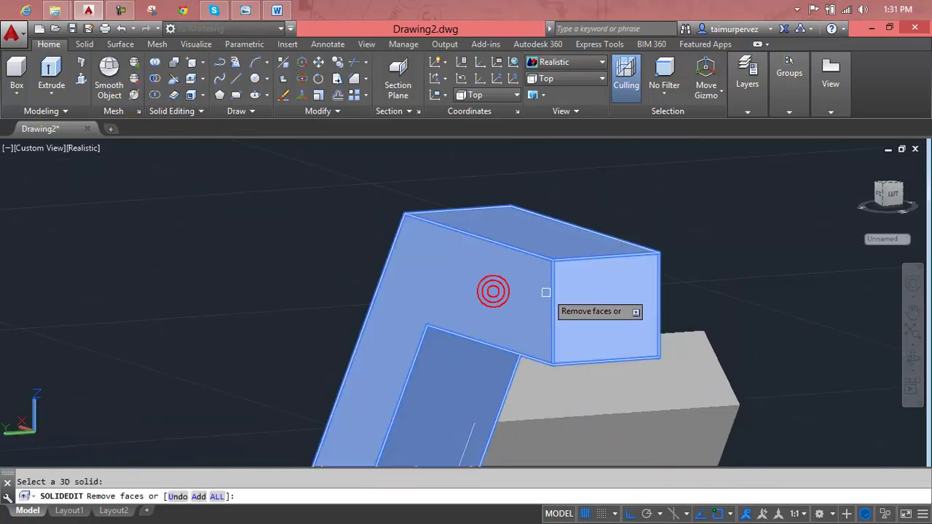
left_click(584, 295)
key("Return")
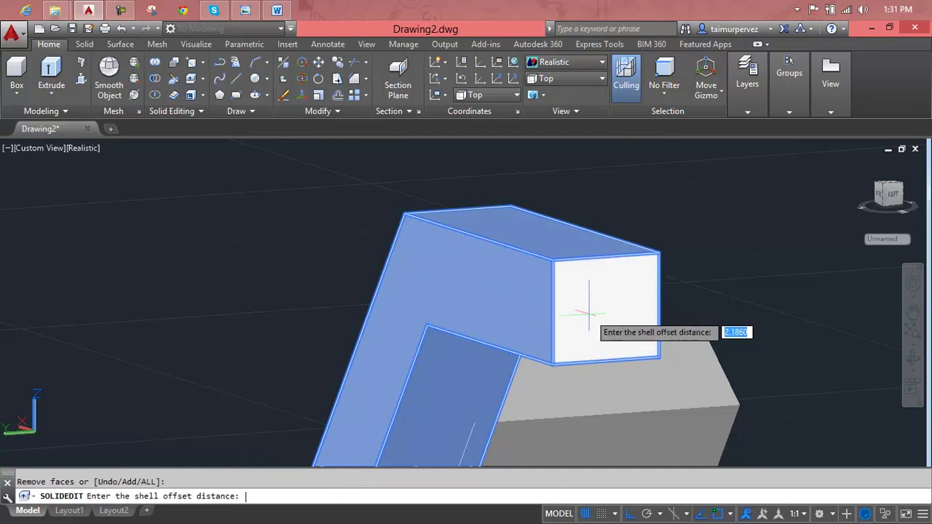
type("0.1")
key("Return")
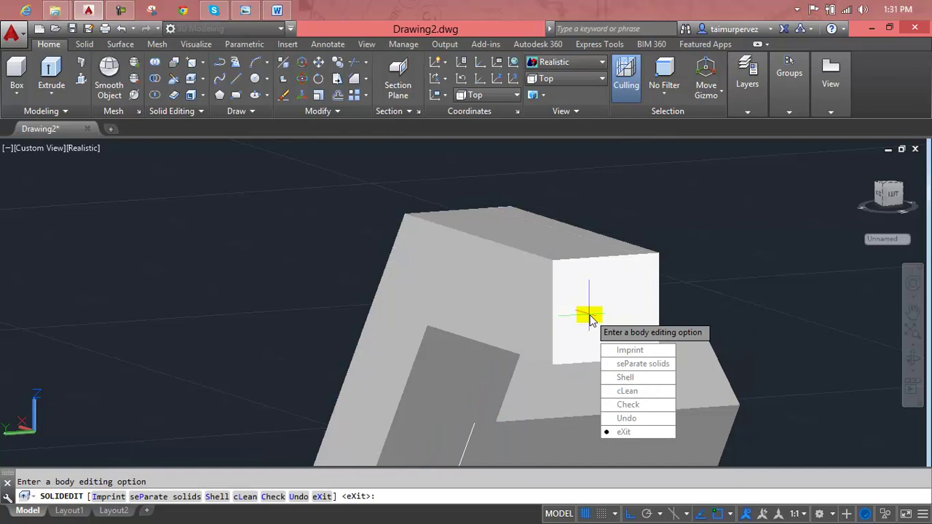
key("Return")
key("Return")
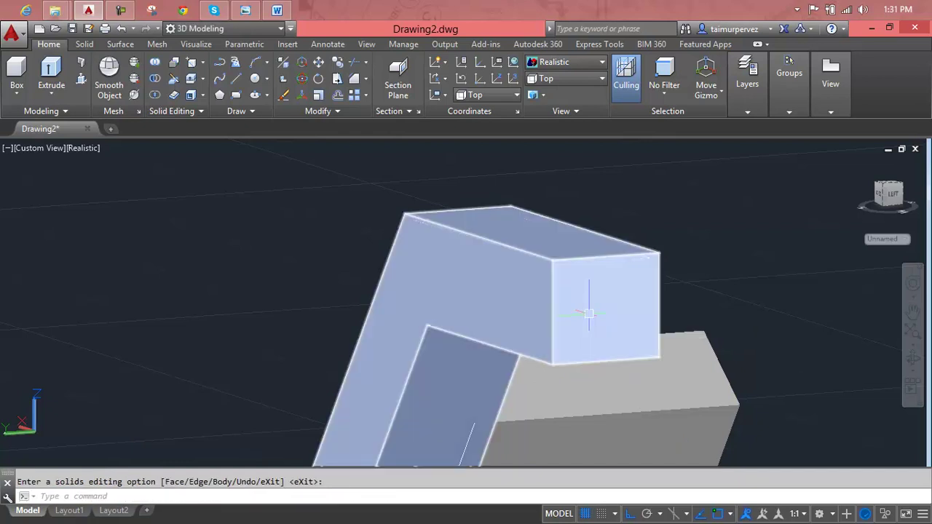
key("Escape")
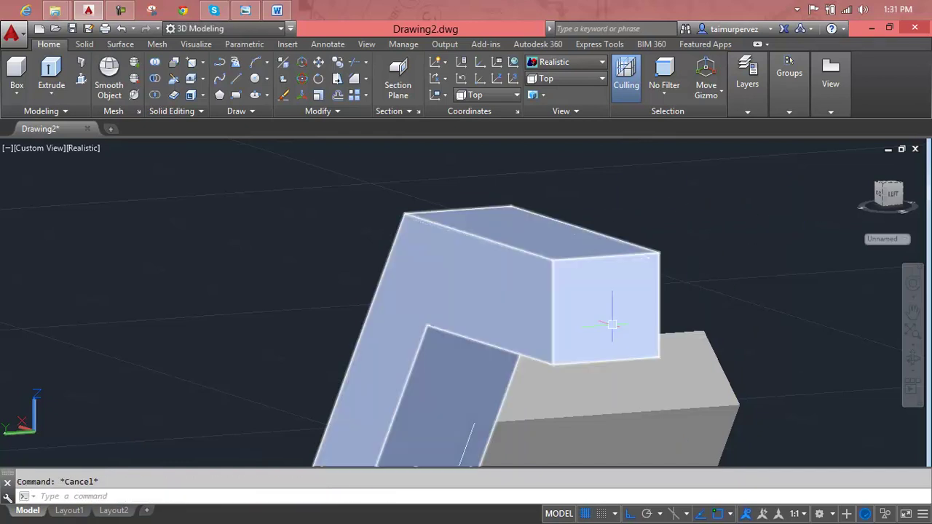
- Delete the frame piece, then undo to restore it
left_click(610, 323)
key("Delete")
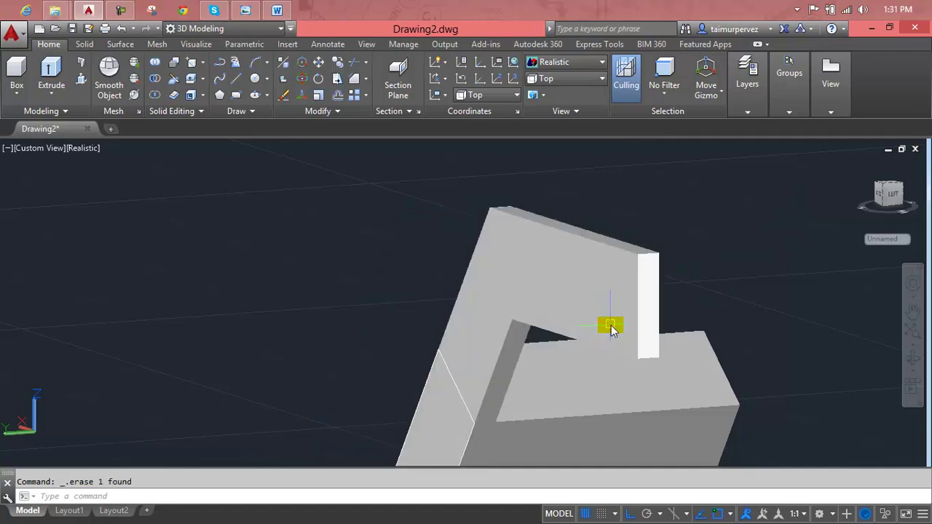
key("ctrl+z")
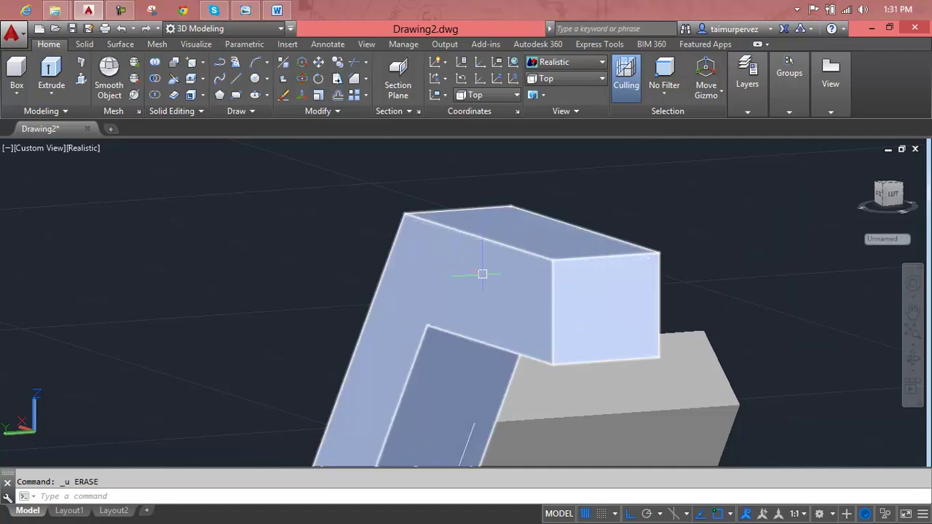
scroll(482, 273, "down", 4)
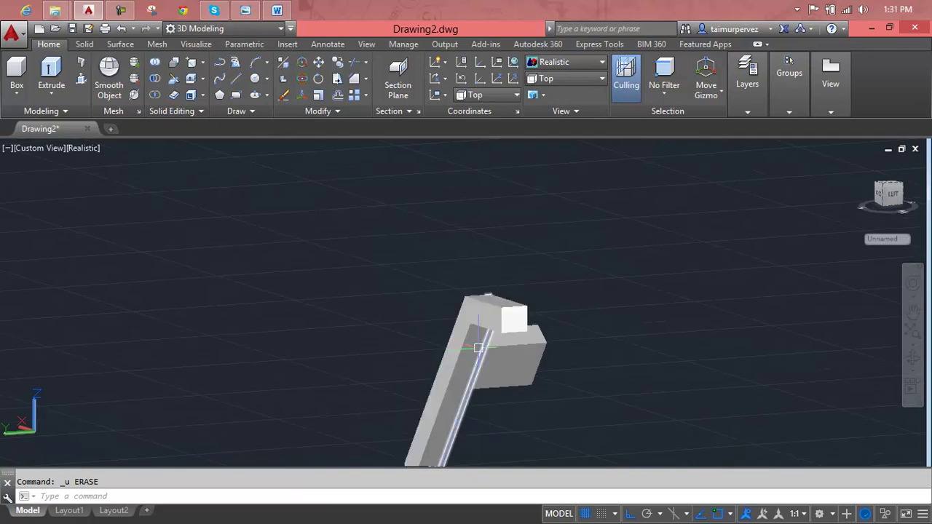
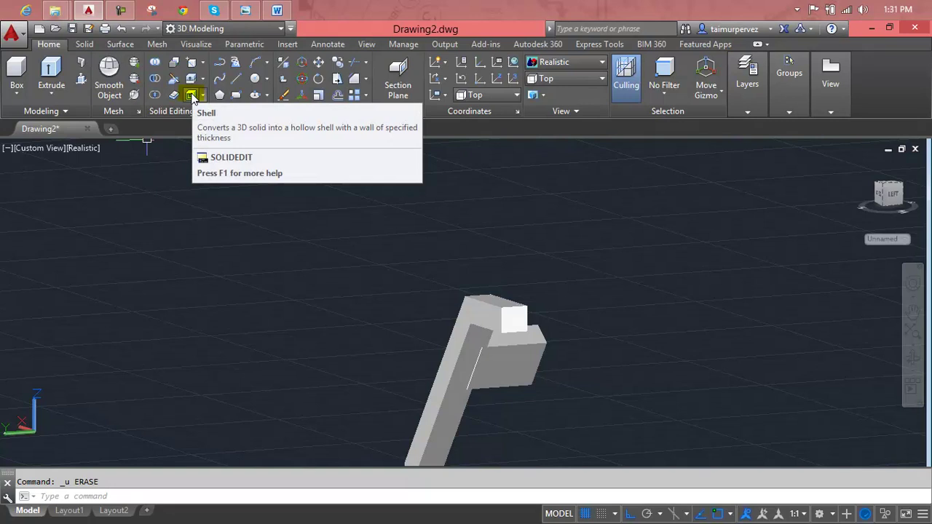
- Select the handle solid for shelling and mark its end faces to remain open
left_click(464, 376)
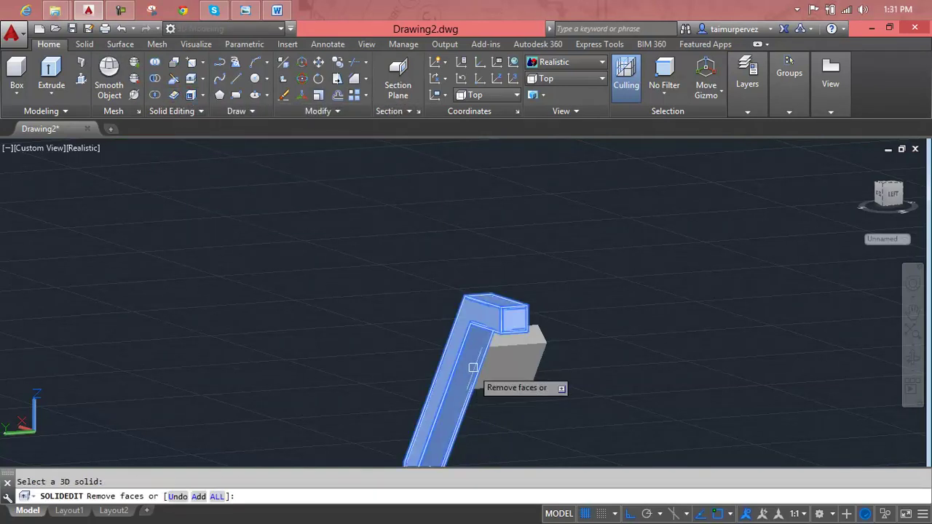
left_click(514, 319)
key("Return")
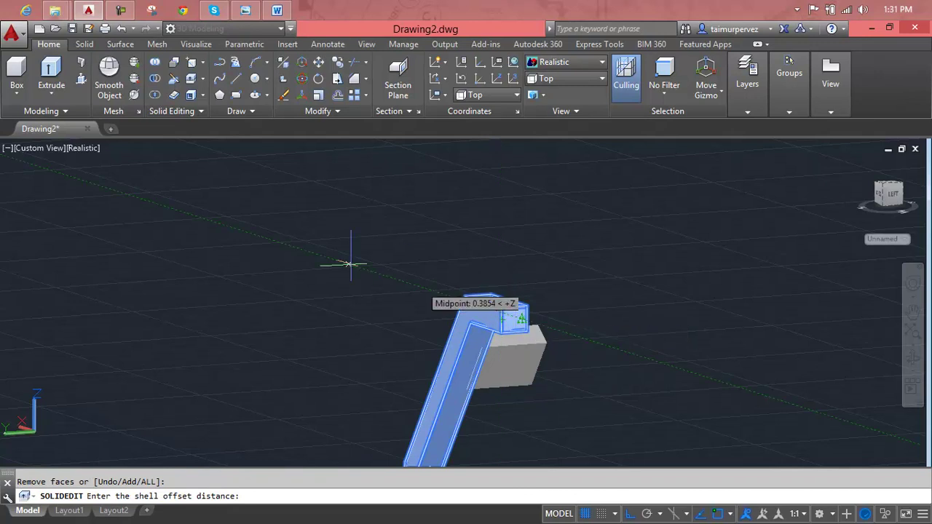
left_click(179, 95)
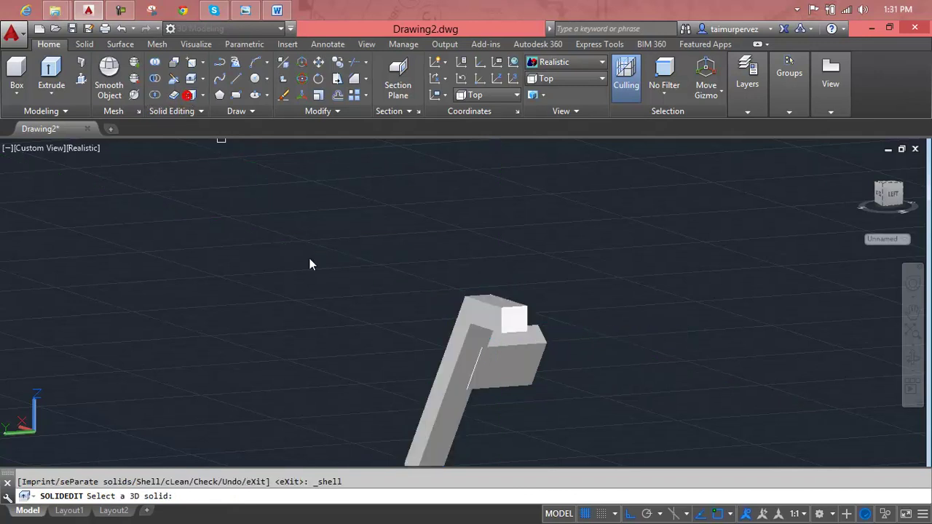
left_click(439, 394)
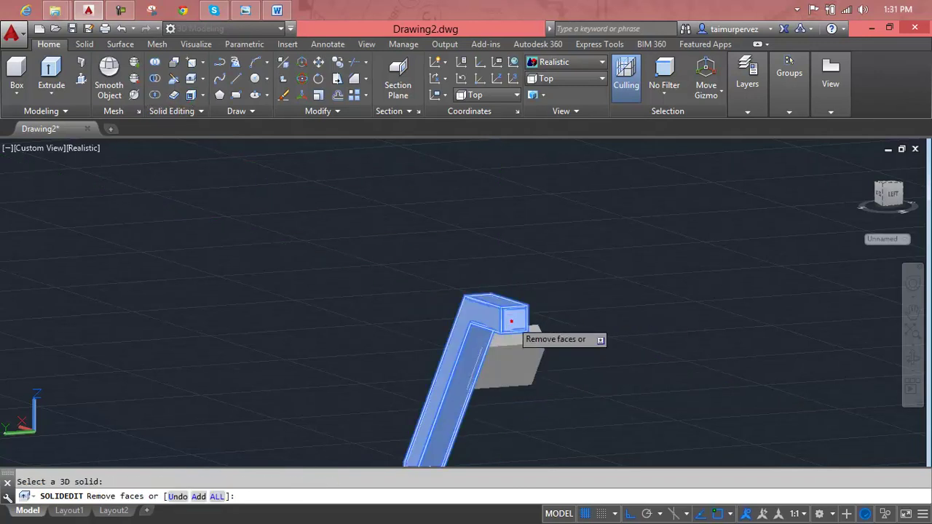
left_click(511, 321)
scroll(511, 317, "up", 3)
scroll(512, 316, "up", 3)
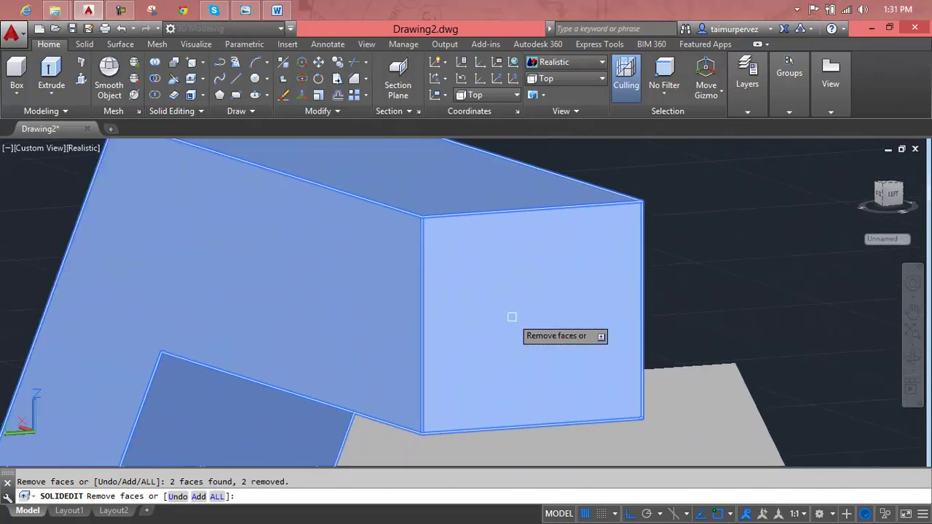
left_click(512, 317)
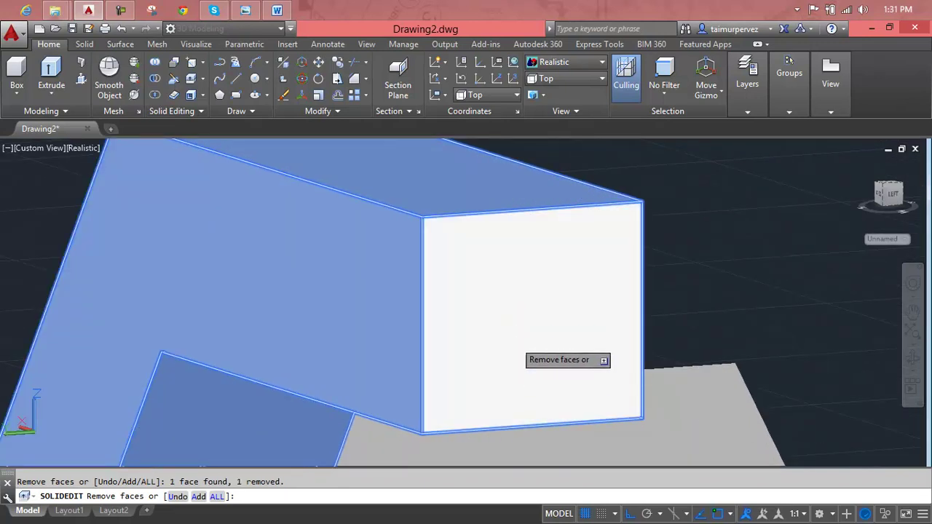
key("Return")
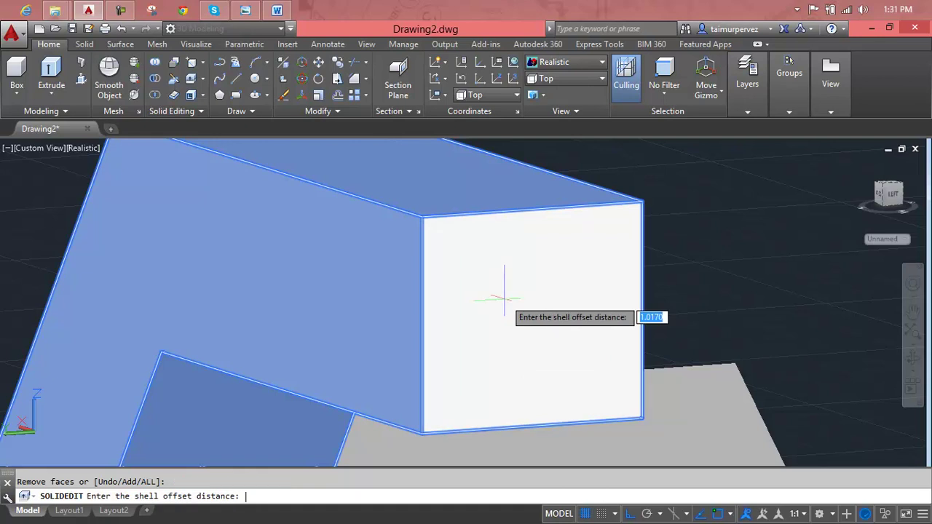
- Apply a 0.08 shell offset and exit solid editing
key("Return")
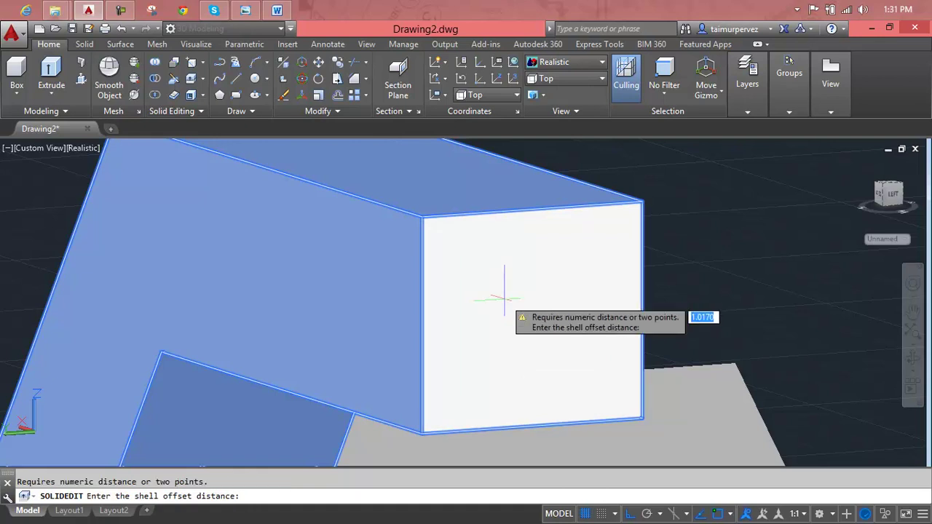
type("0")
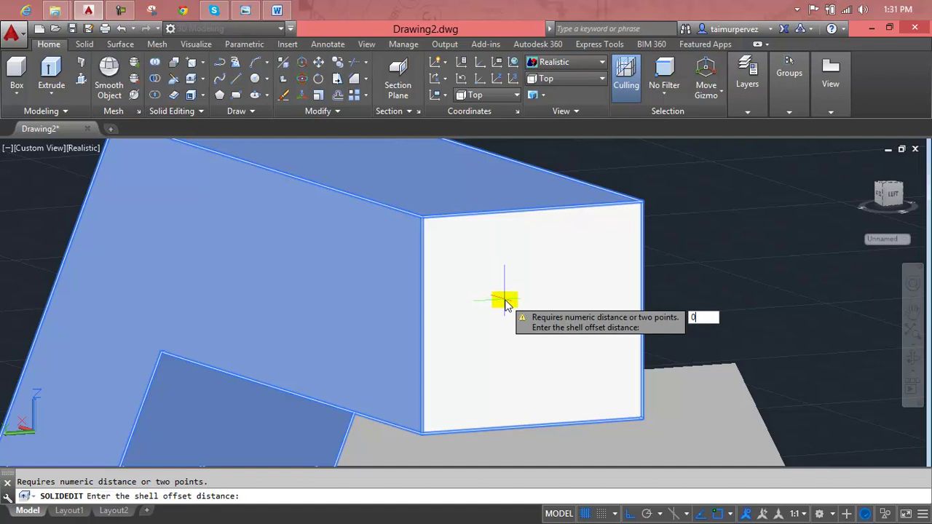
type(".08")
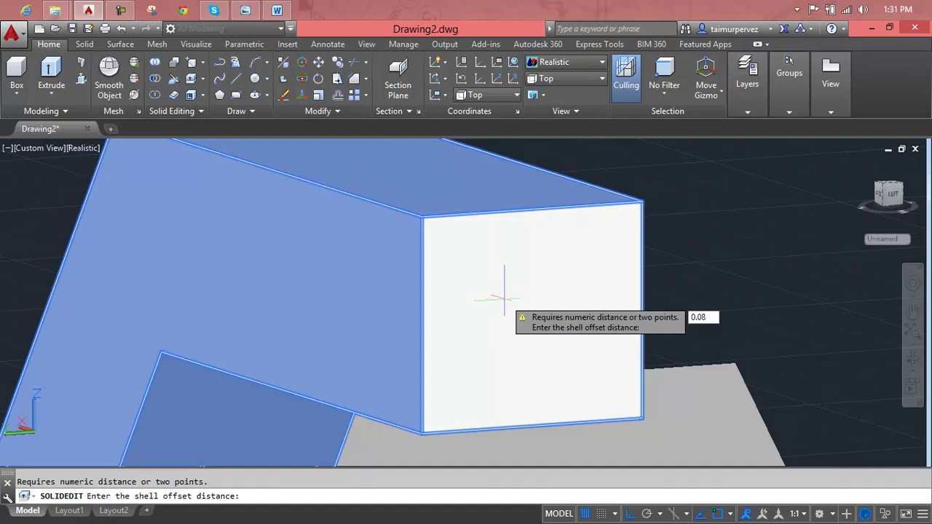
key("Return")
key("Return")
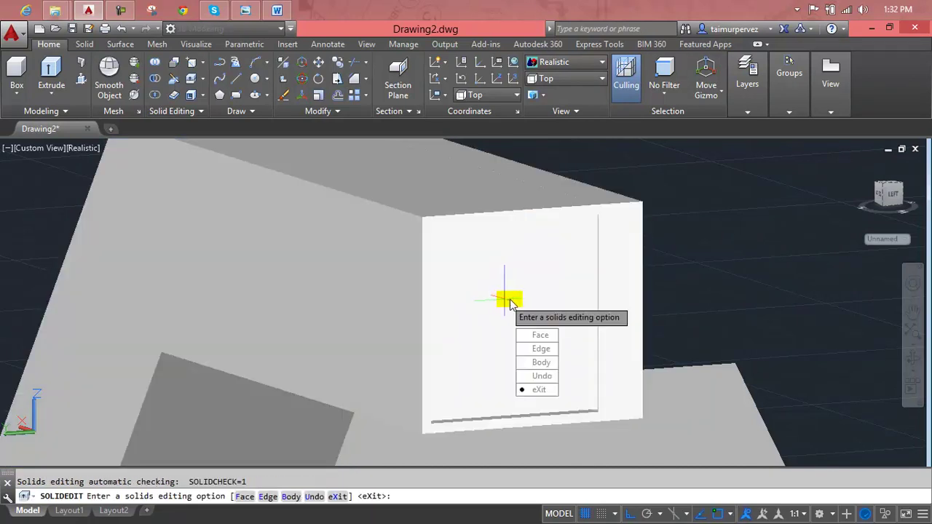
key("Escape")
scroll(510, 298, "down", 5)
left_click(512, 296)
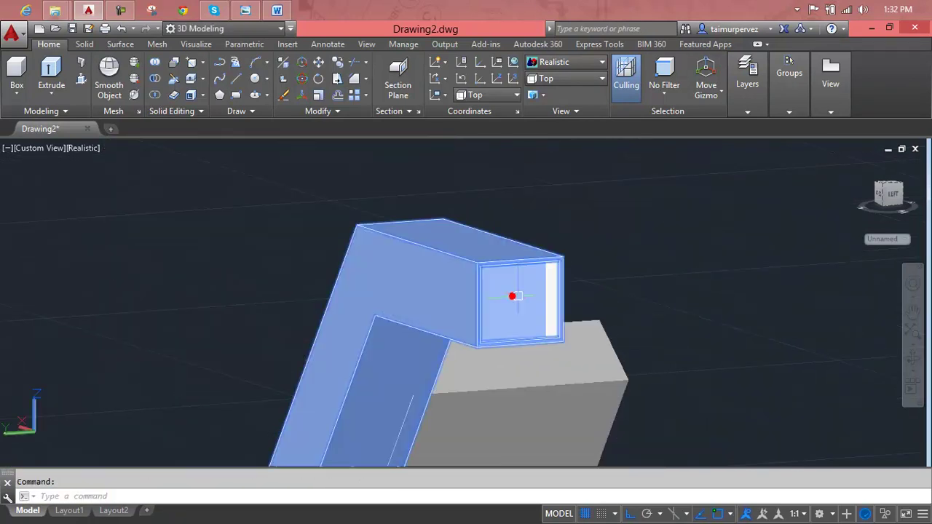
key("Escape")
scroll(518, 327, "down", 4)
scroll(518, 364, "down", 2)
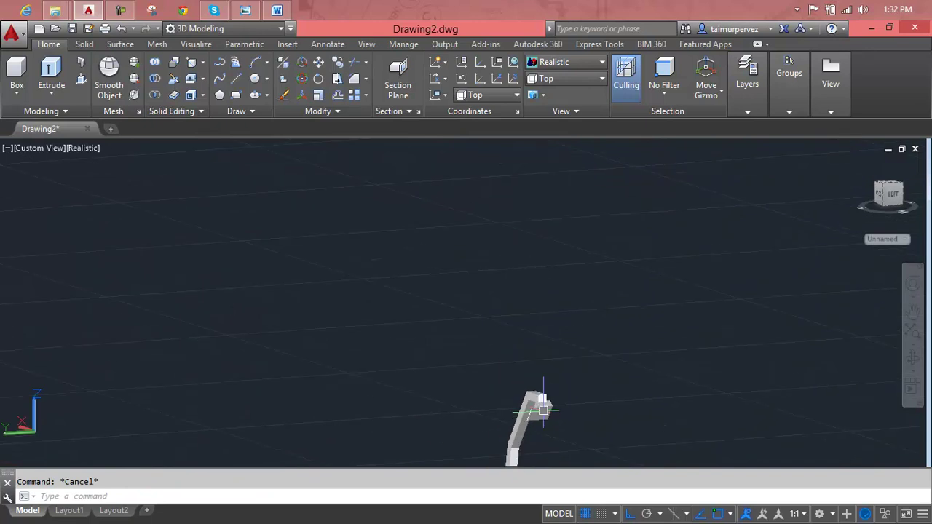
middle_click_drag(519, 393, 519, 168)
scroll(519, 394, "up", 3)
scroll(510, 375, "up", 3)
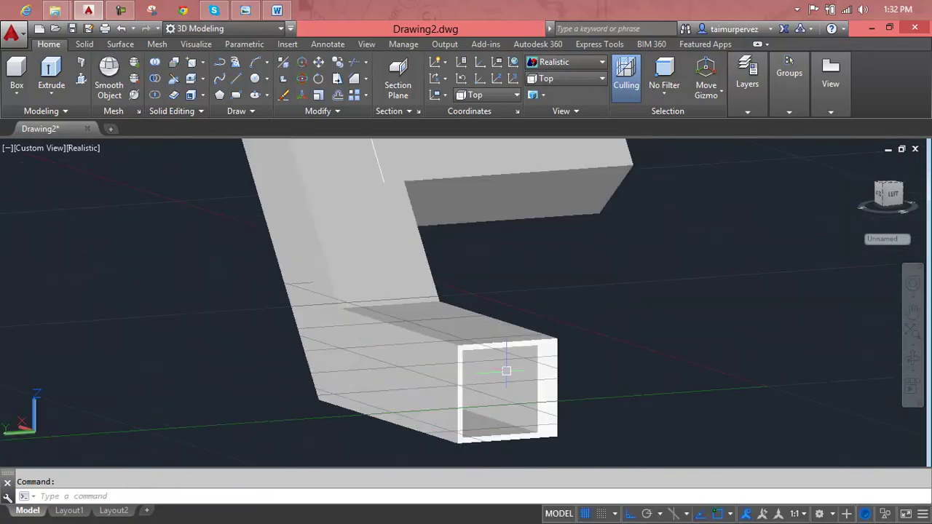
middle_click_drag(509, 394, 551, 420)
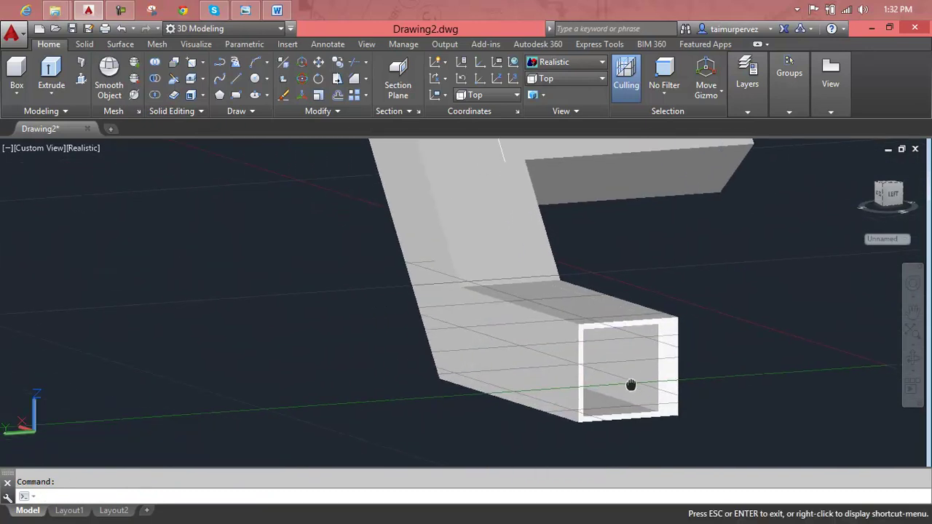
scroll(548, 417, "down", 4)
scroll(547, 418, "down", 2)
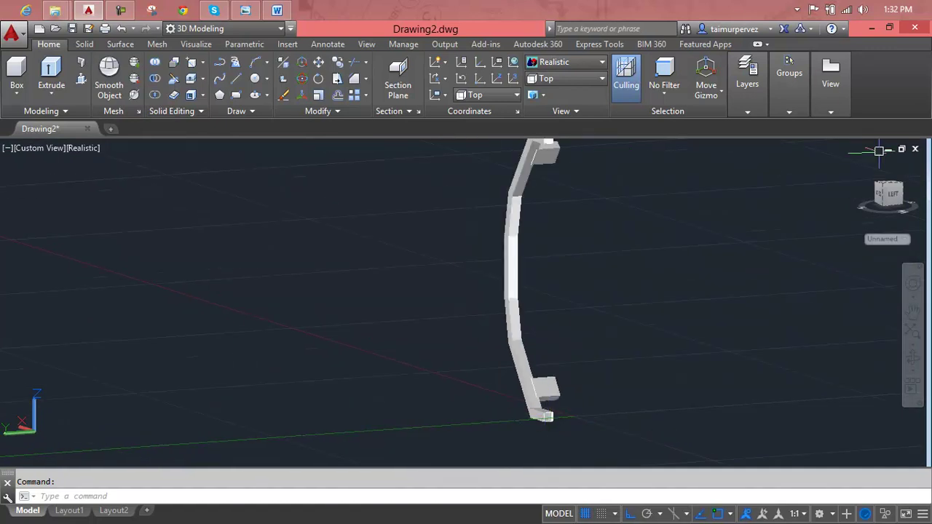
left_click(860, 163)
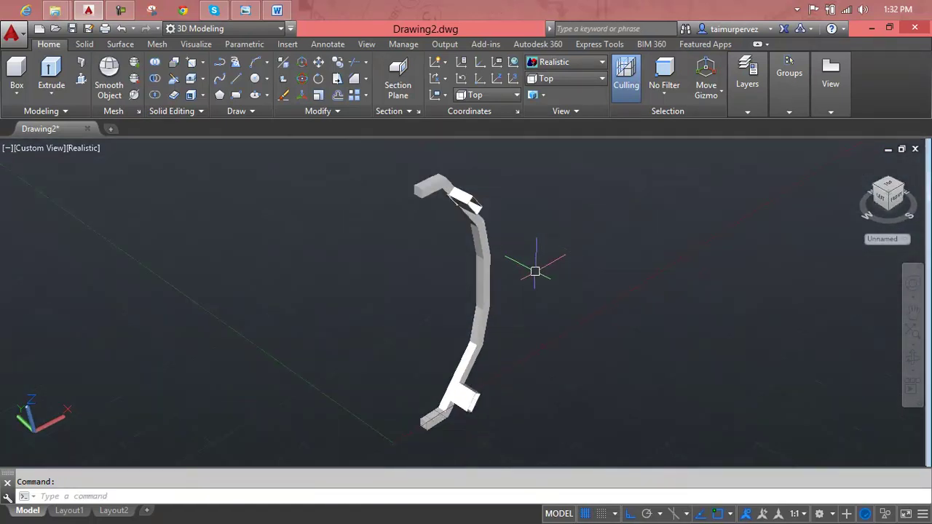
key("Escape")
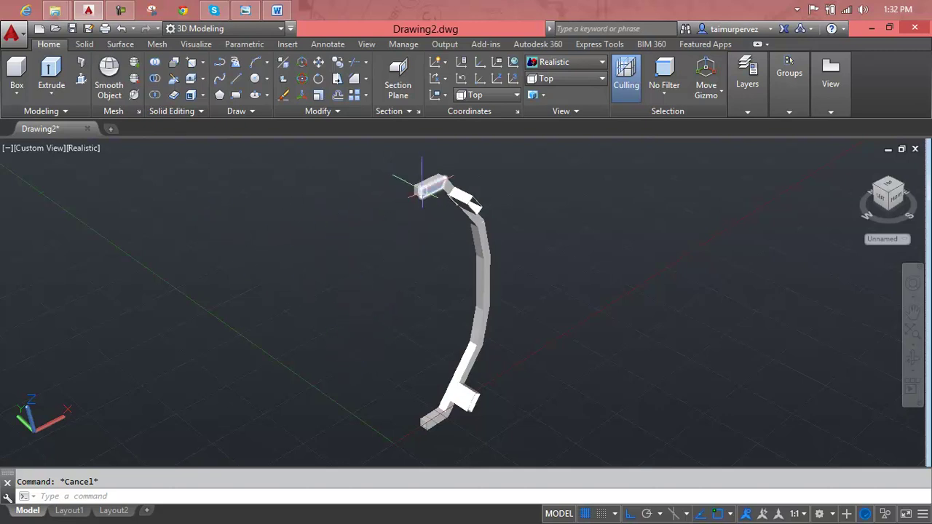
- Start a face extrude and select the tube's open end faces
left_click(204, 82)
left_click(206, 101)
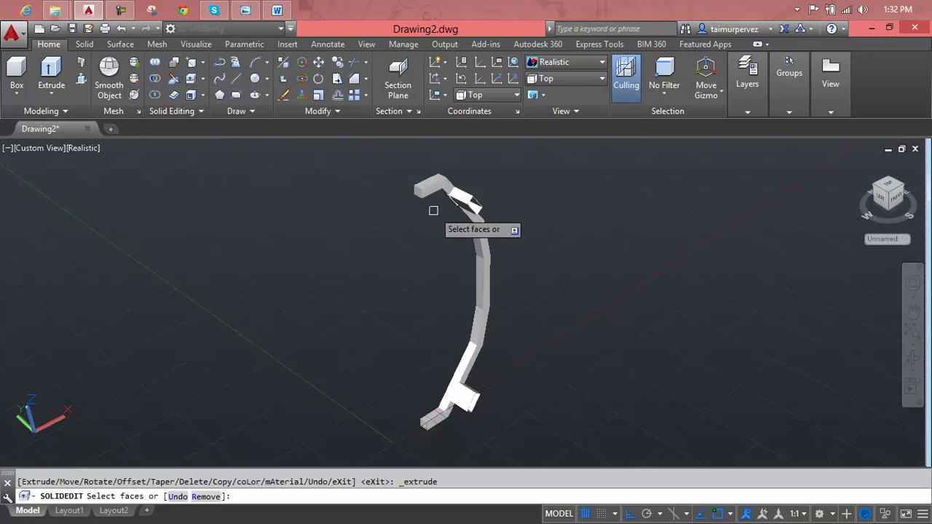
middle_click_drag(418, 233, 467, 245, "shift")
scroll(467, 245, "up", 1)
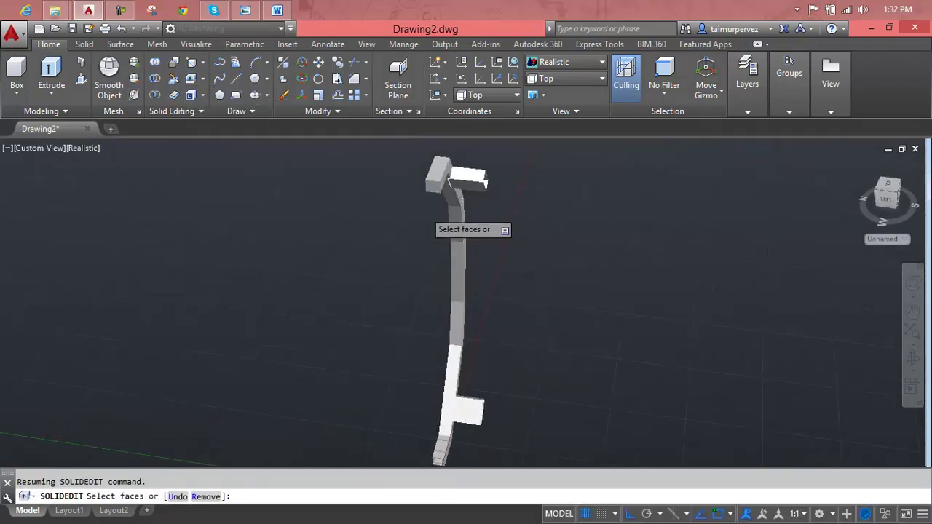
scroll(441, 229, "up", 3)
scroll(430, 187, "down", 2)
scroll(406, 275, "up", 1)
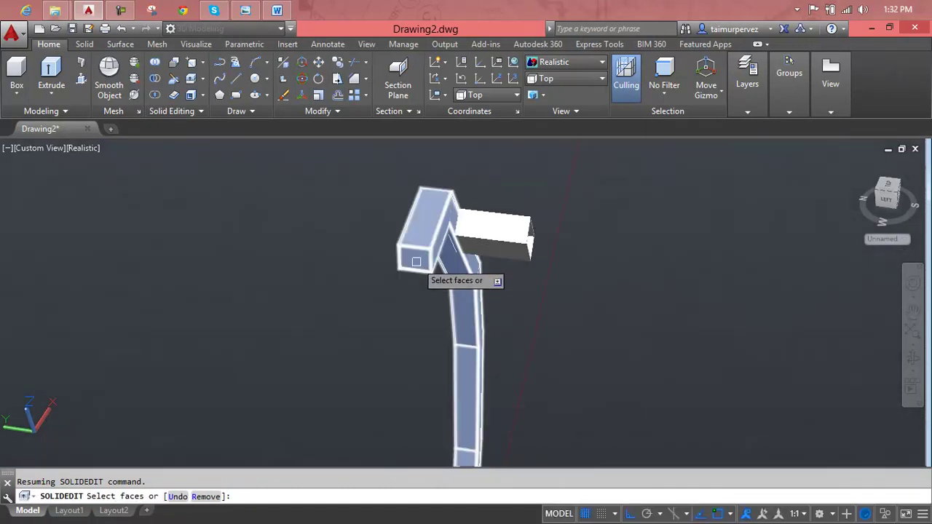
left_click(416, 260)
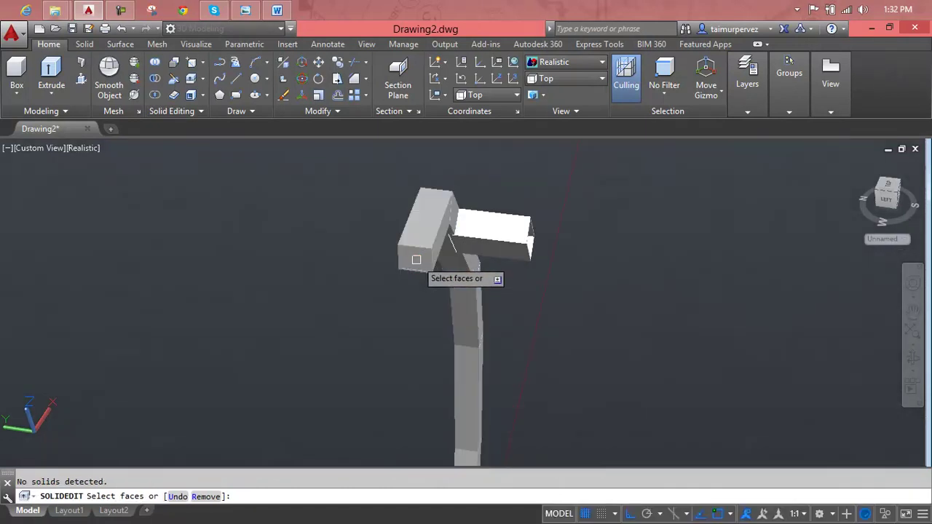
scroll(407, 244, "up", 5)
scroll(422, 255, "down", 2)
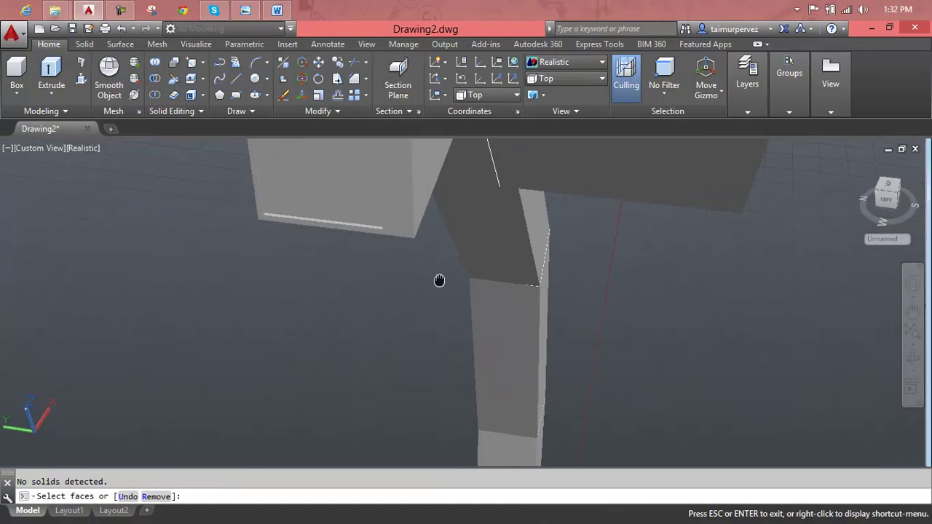
scroll(466, 306, "up", 3)
left_click(543, 404)
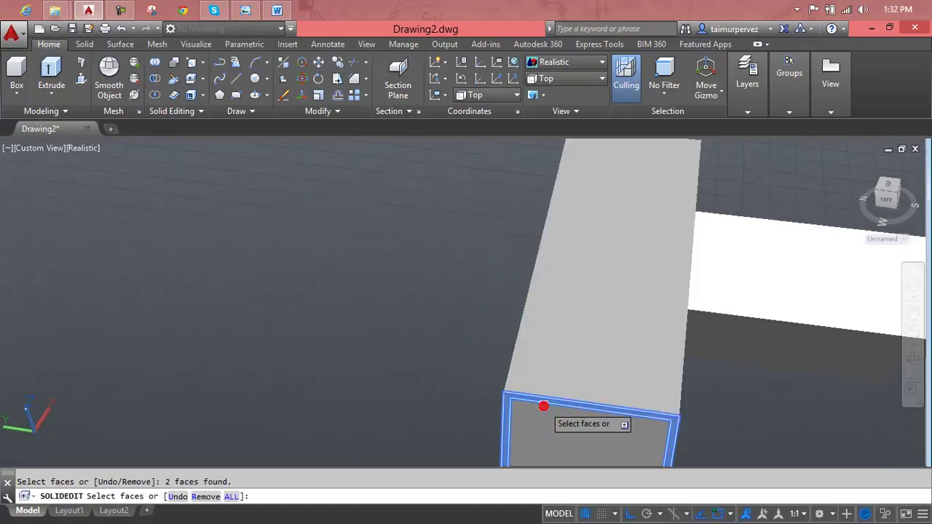
key("Return")
- Extrude the selected end faces by 10 with 0 taper angle
mouse_move(546, 419)
middle_mouse_down()
mouse_move(509, 243)
mouse_move(511, 321)
middle_mouse_up()
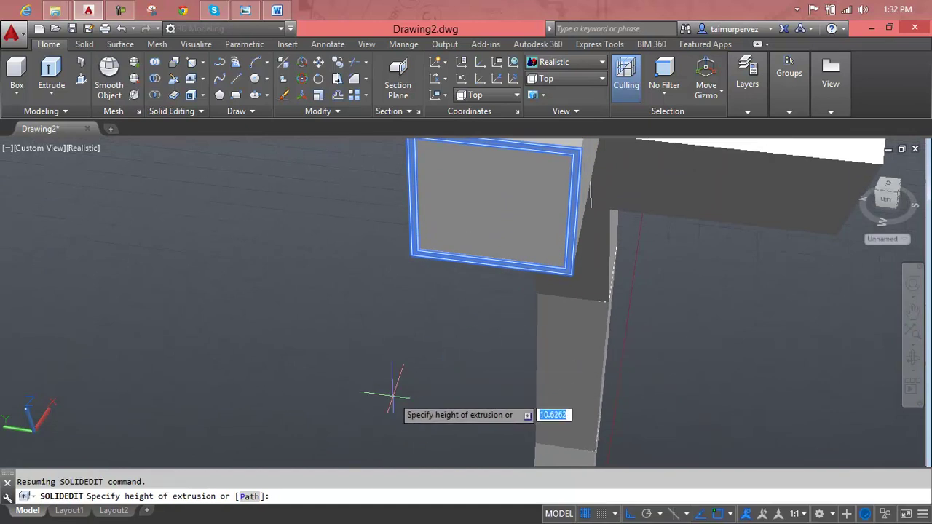
type("10")
key("Return")
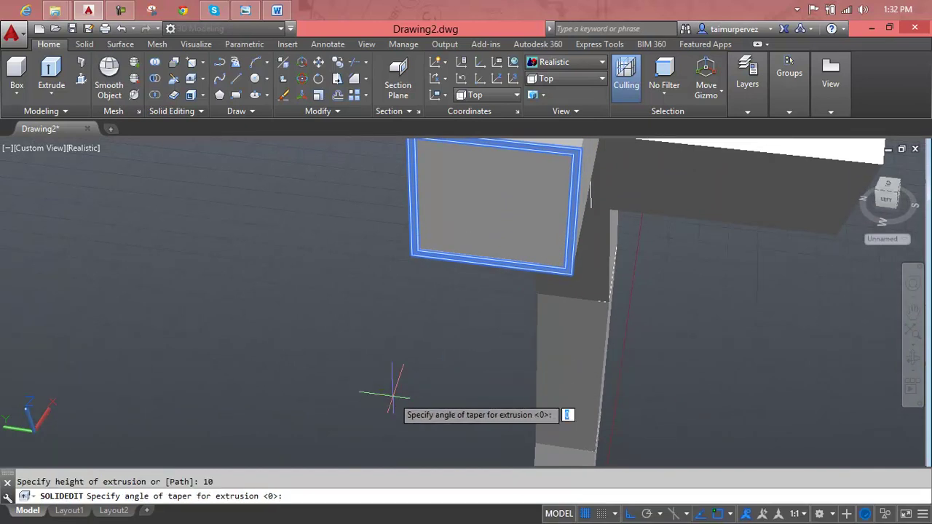
key("Return")
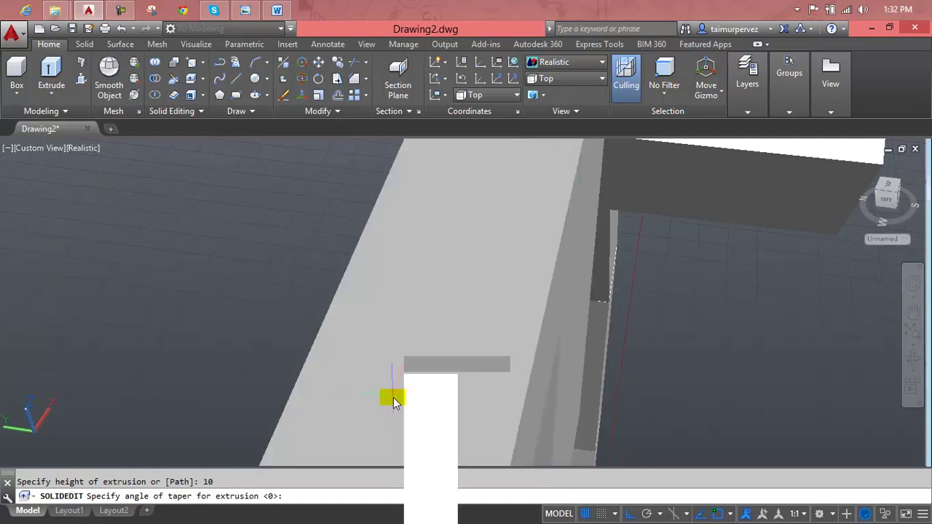
key("Return")
scroll(393, 401, "down", 2)
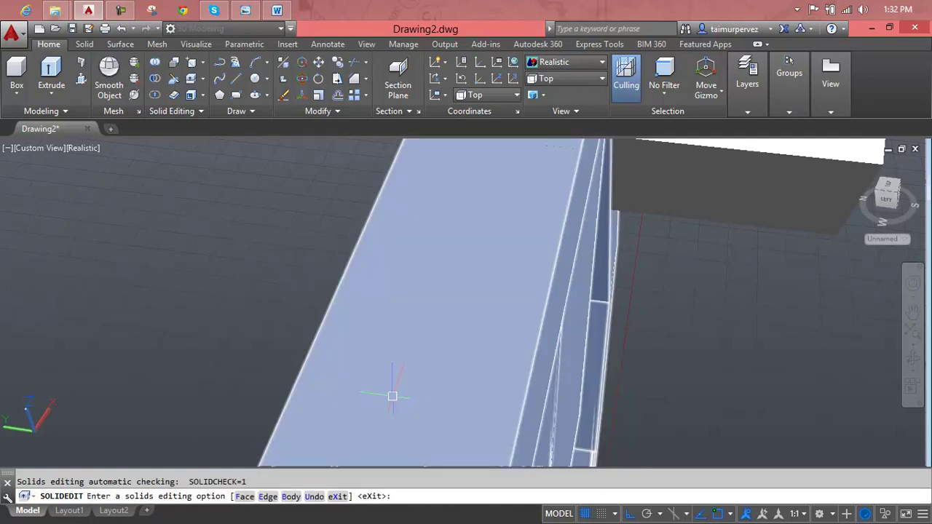
scroll(391, 390, "down", 5)
scroll(372, 314, "down", 2)
middle_click_drag(372, 315, 339, 290)
key("Escape")
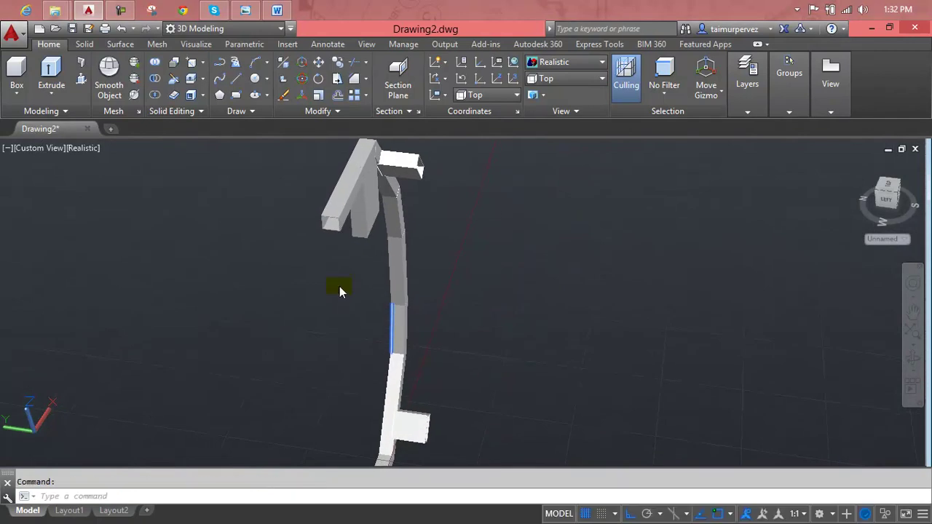
mouse_move(353, 336)
middle_mouse_down("shift")
mouse_move(308, 327)
mouse_move(307, 364)
mouse_move(301, 329)
middle_mouse_up("shift")
left_click(334, 192)
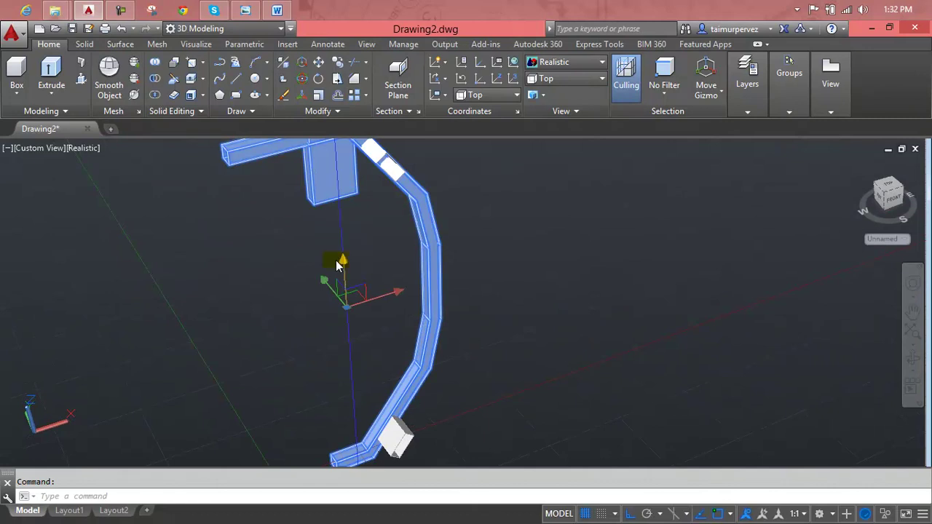
key("Escape")
key("ctrl+z")
key("ctrl+z")
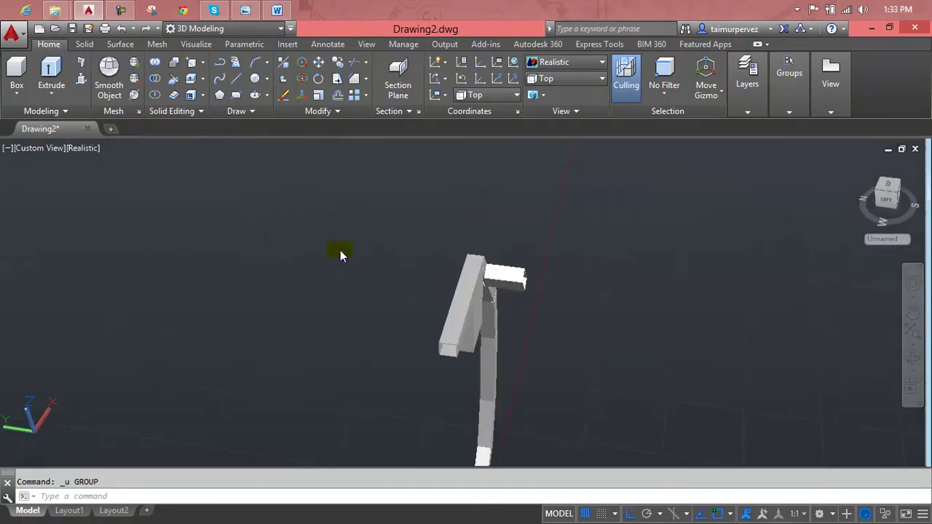
key("ctrl+z")
key("ctrl+z")
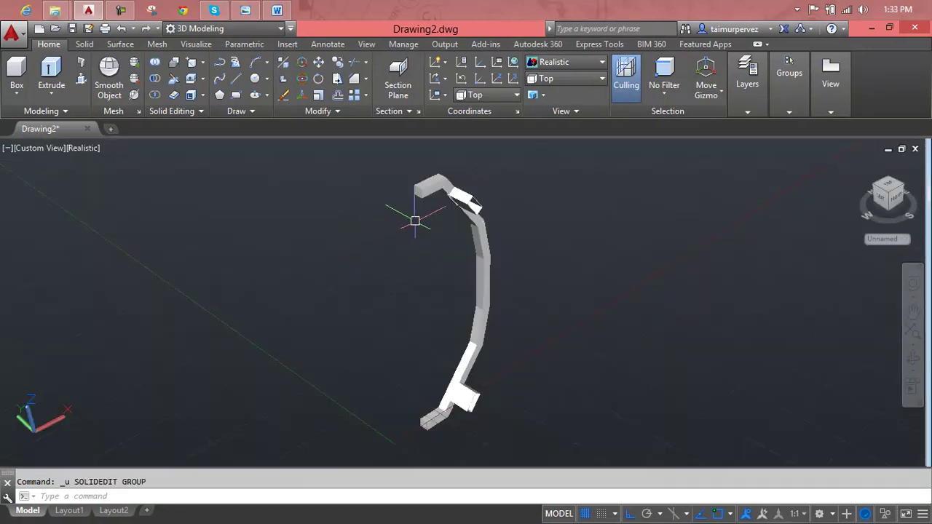
left_click(424, 186)
key("Escape")
left_click(415, 191)
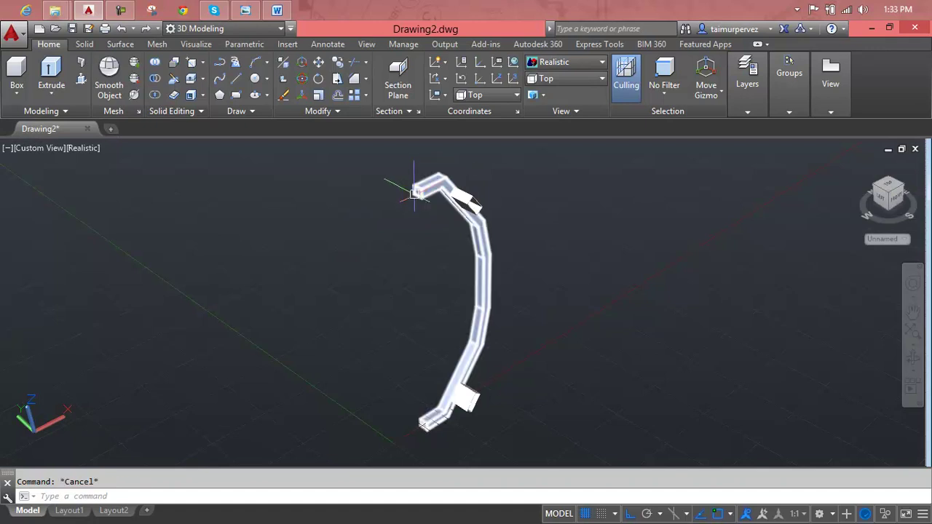
key("Escape")
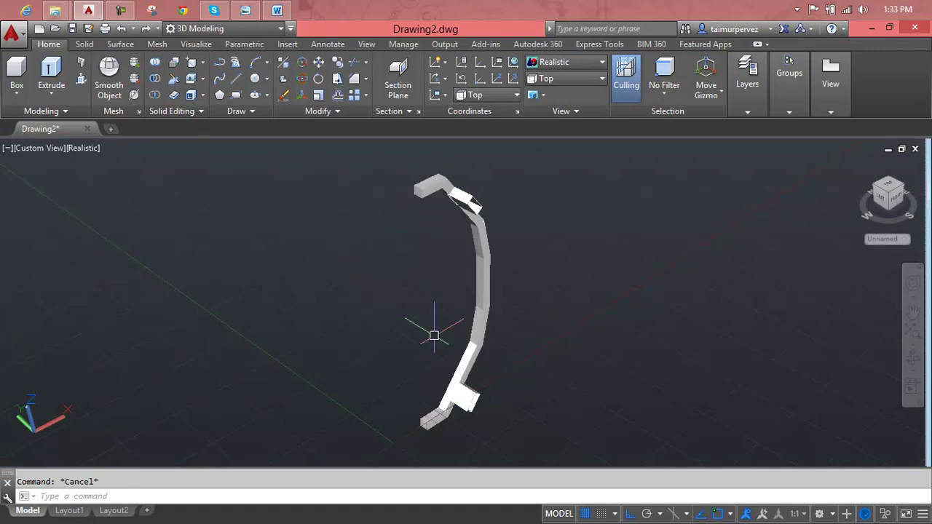
left_click(278, 11)
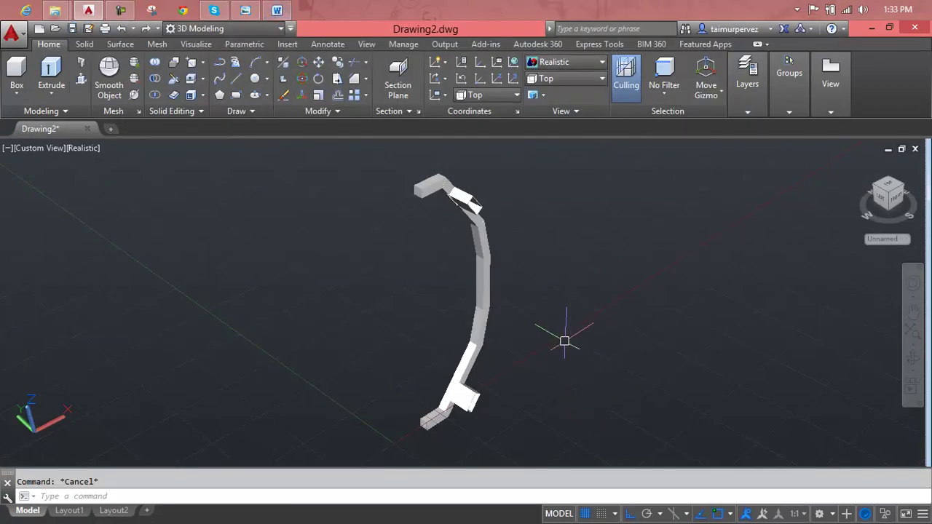
mouse_move(559, 344)
middle_mouse_down("shift")
mouse_move(480, 327)
mouse_move(495, 329)
middle_mouse_up("shift")
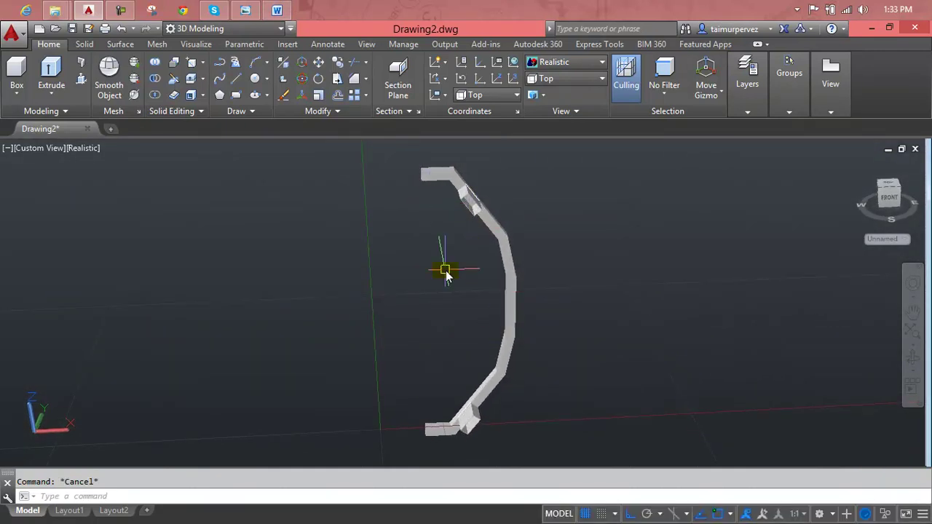
key("Escape")
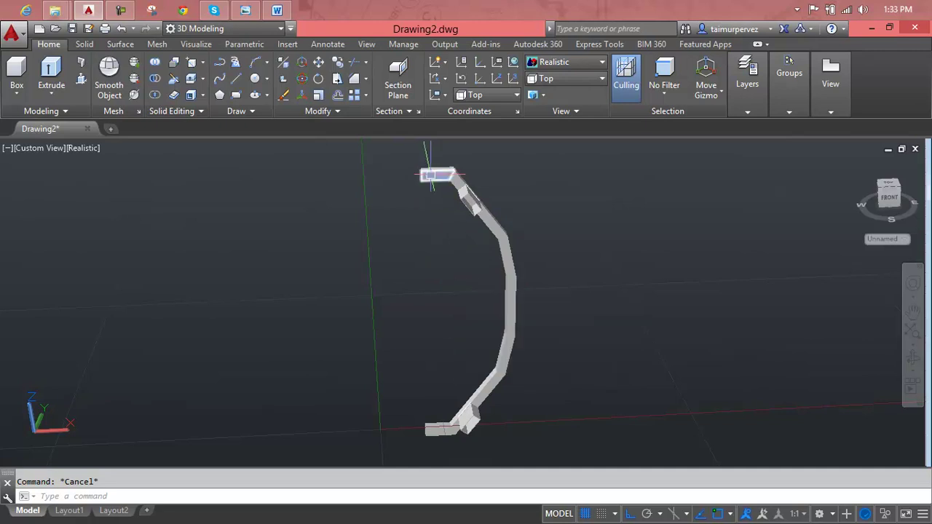
middle_click_drag(459, 312, 524, 313, "shift")
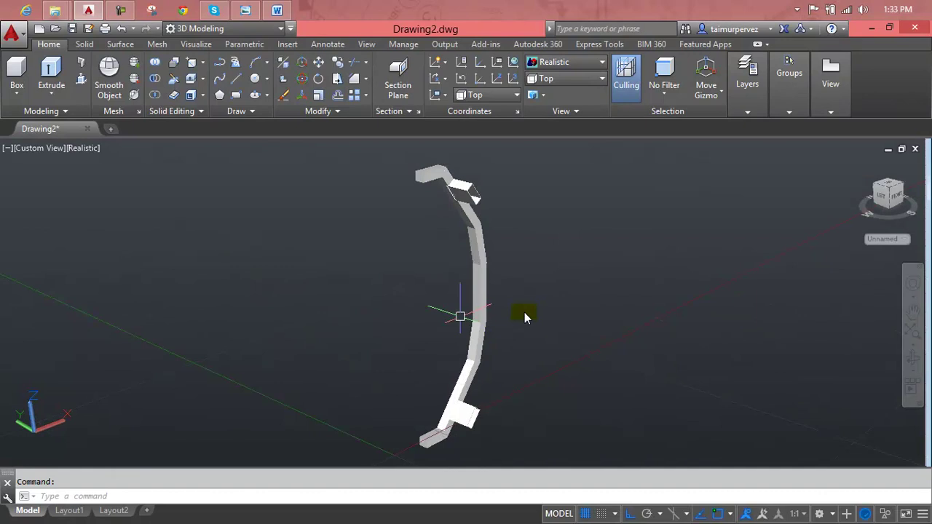
key("ctrl+z")
key("ctrl+z")
key("ctrl+z")
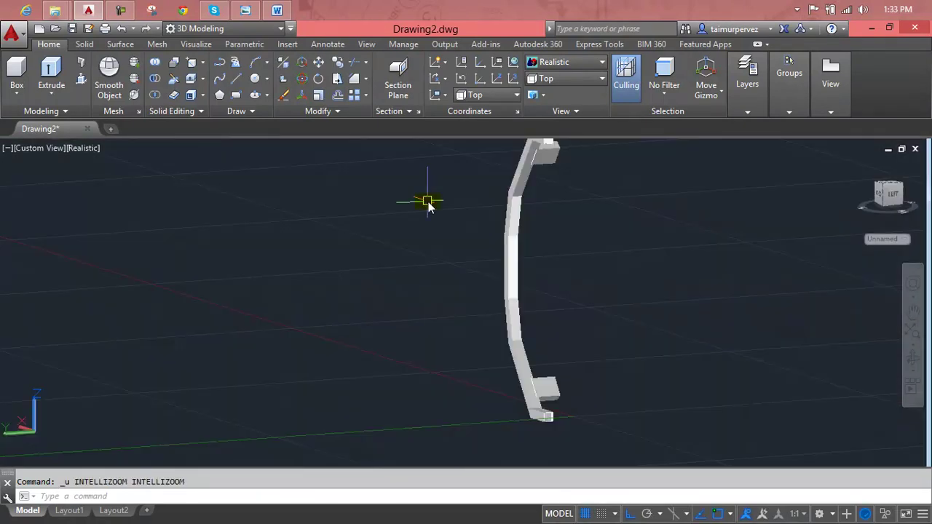
key("ctrl+z")
key("ctrl+z")
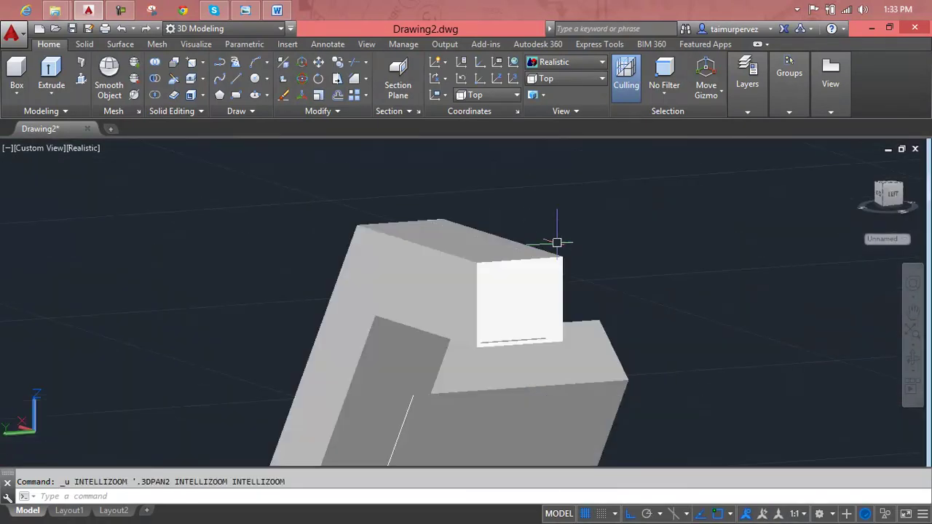
key("ctrl+z")
scroll(752, 255, "down", 5)
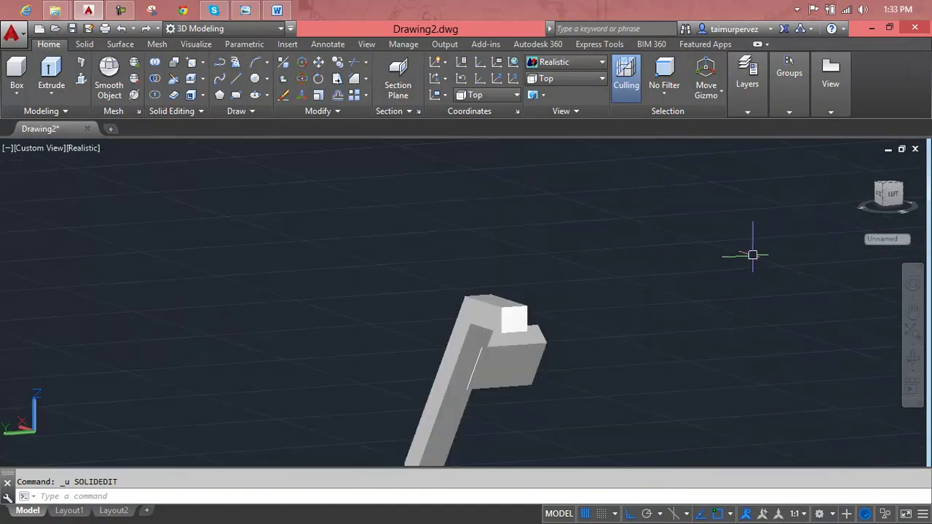
scroll(748, 256, "up", 3)
key("ctrl+z")
key("ctrl+z")
key("ctrl+z")
key("ctrl+z")
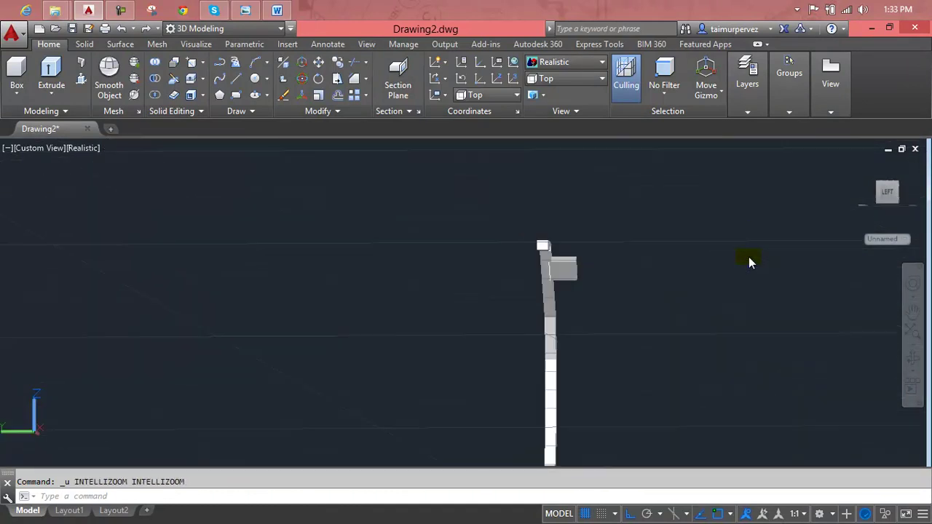
key("ctrl+z")
key("ctrl+z")
key("ctrl+z")
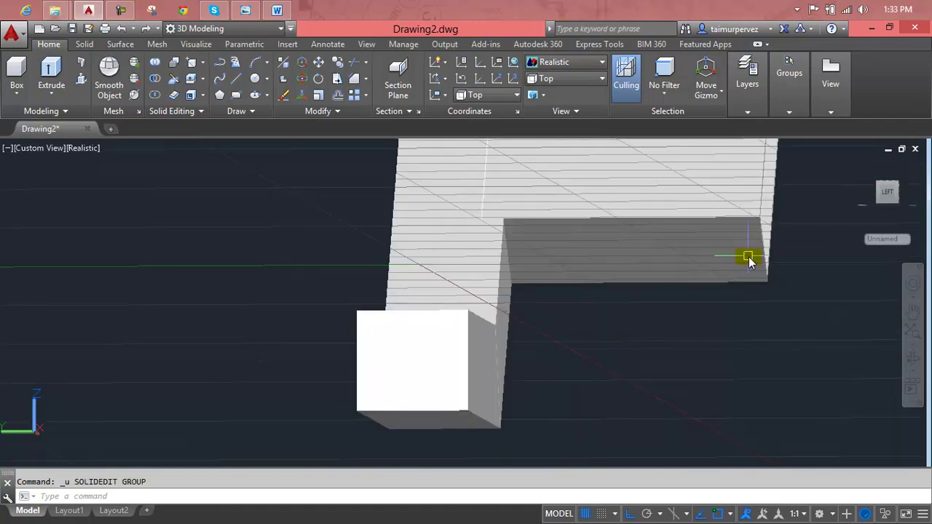
mouse_move(749, 257)
middle_mouse_down("shift")
mouse_move(497, 347)
mouse_move(358, 347)
mouse_move(404, 348)
middle_mouse_up("shift")
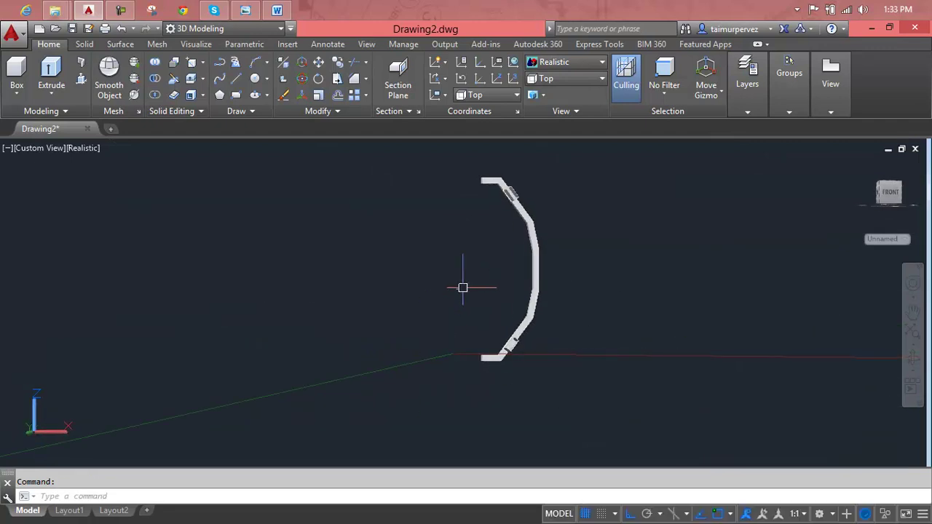
middle_click_drag(461, 287, 442, 337)
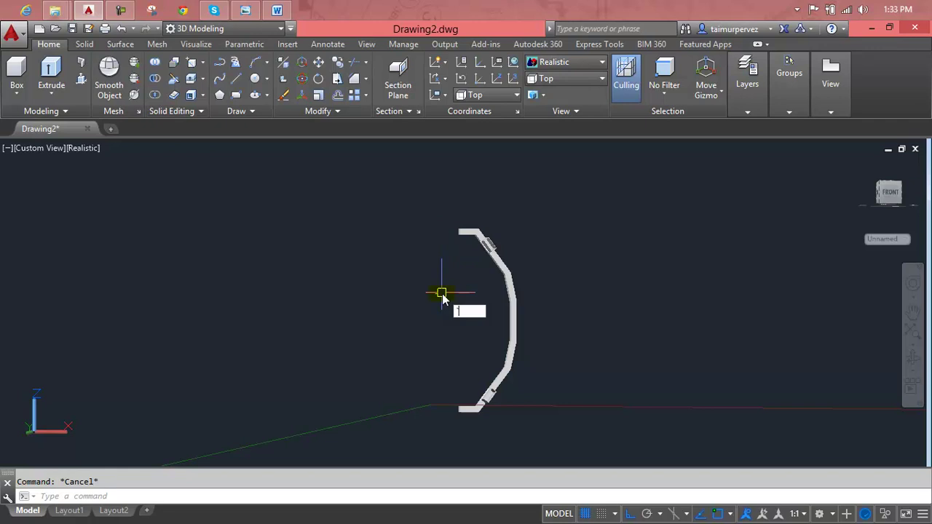
type("mi")
- Begin mirroring the 13 handle pieces, then cancel after the first axis point
key("Return")
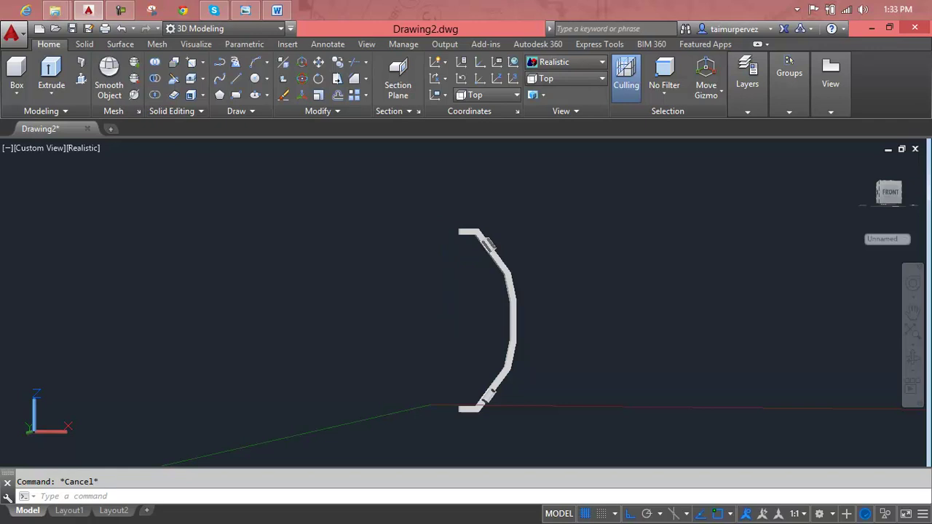
left_click(580, 193)
left_click(396, 450)
key("Return")
left_click(424, 233)
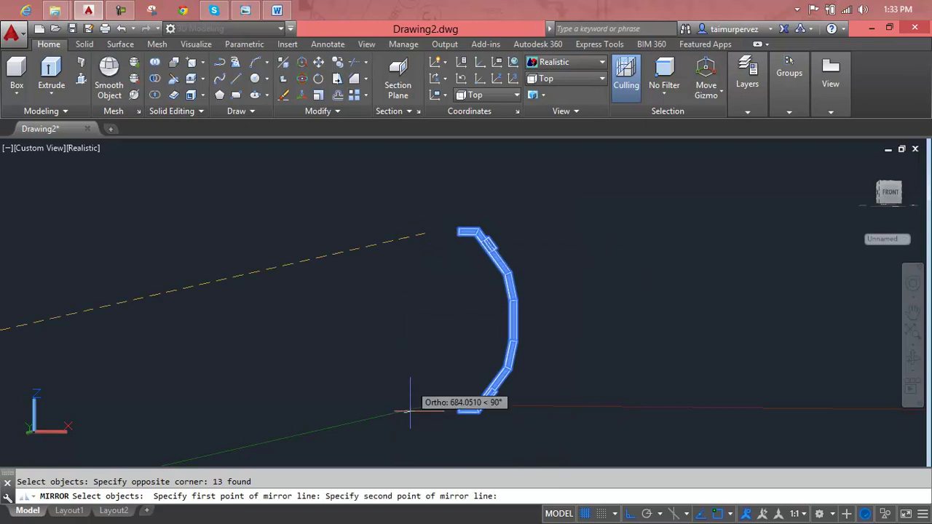
key("Escape")
key("Escape")
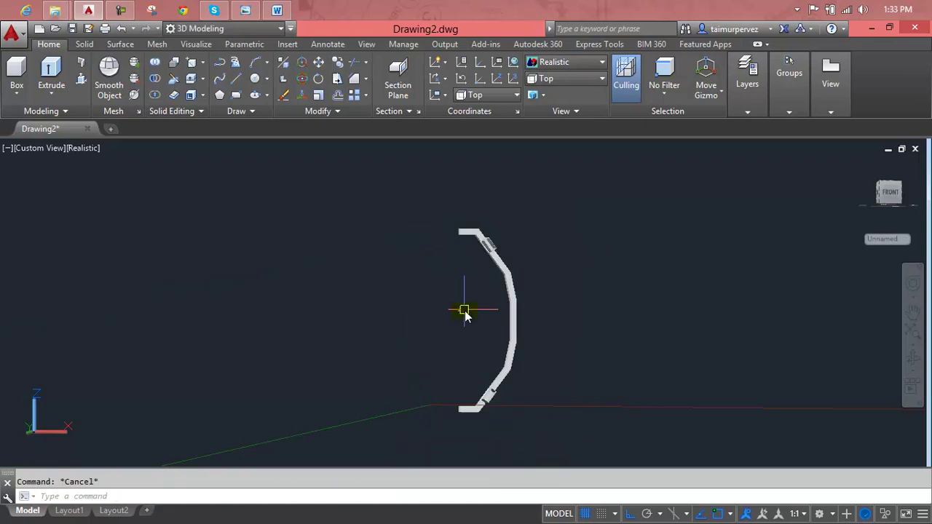
- Switch the viewport to Top view, then to Front view
left_click(22, 149)
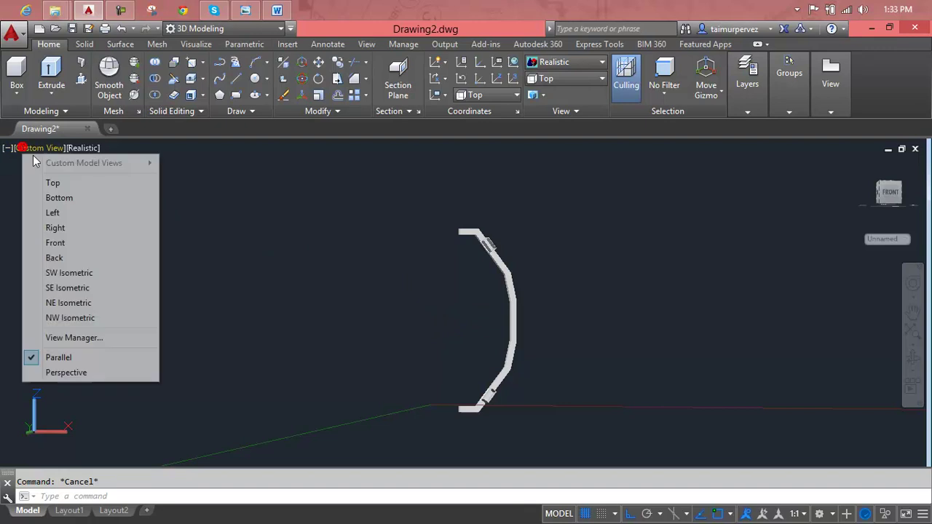
left_click(47, 183)
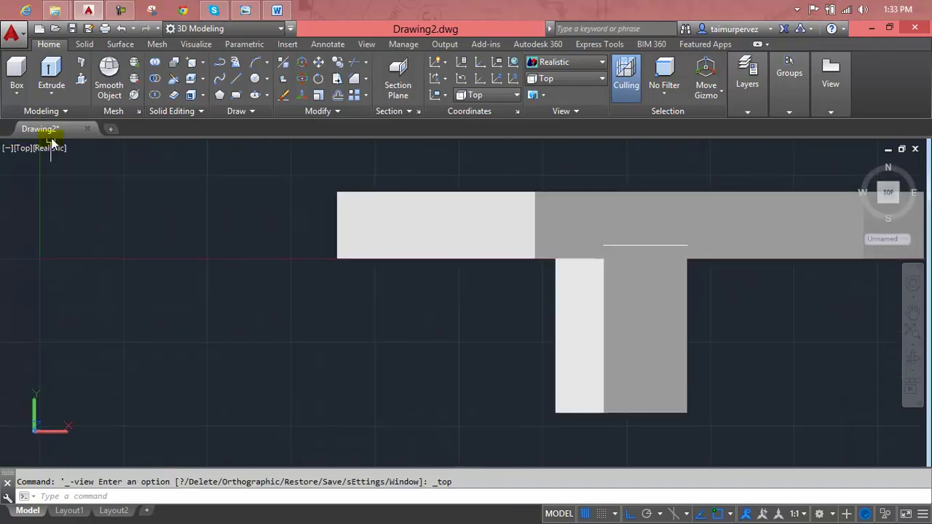
left_click(26, 149)
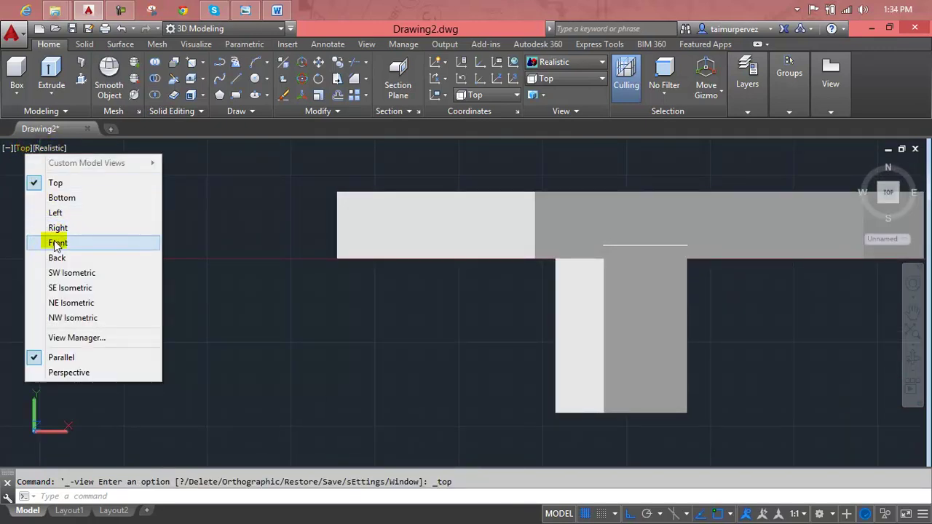
left_click(47, 241)
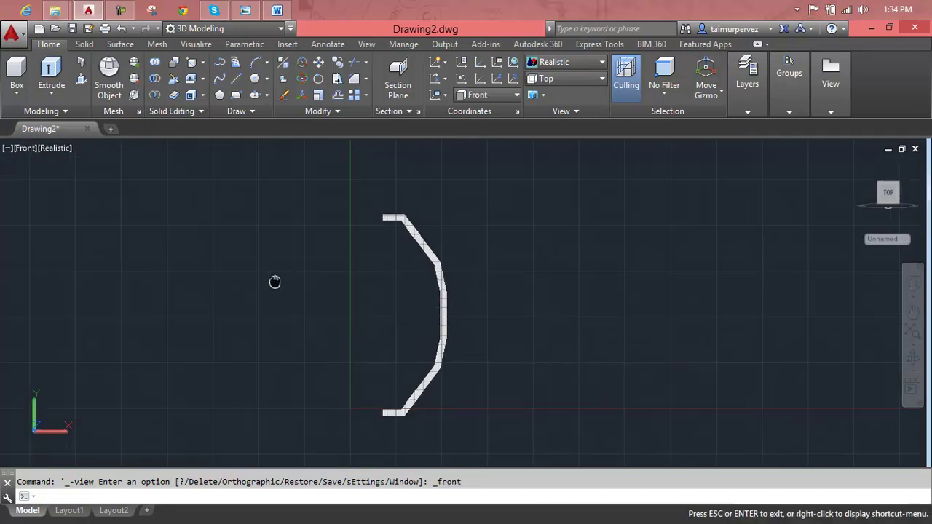
key("Escape")
scroll(364, 240, "up", 3)
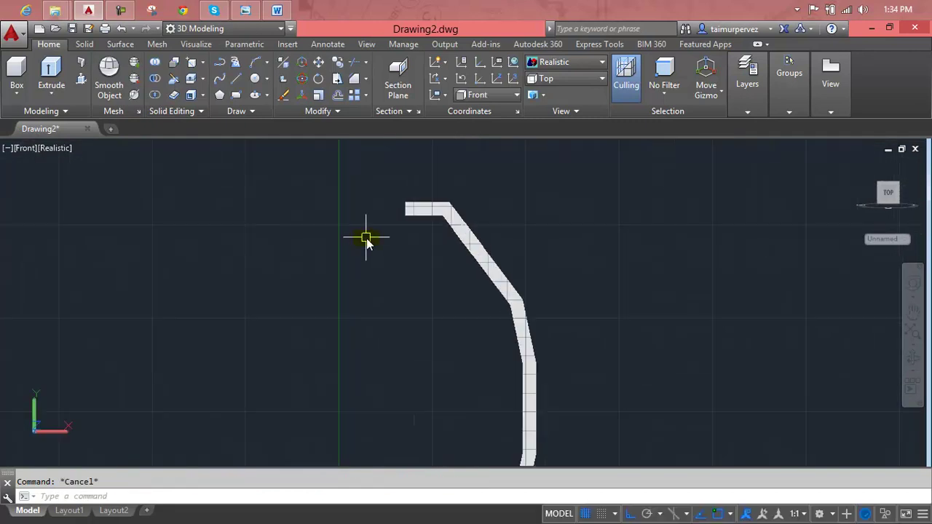
- Mirror the handle across a vertical axis at its left end, keeping the source
type("Mi")
key("Return")
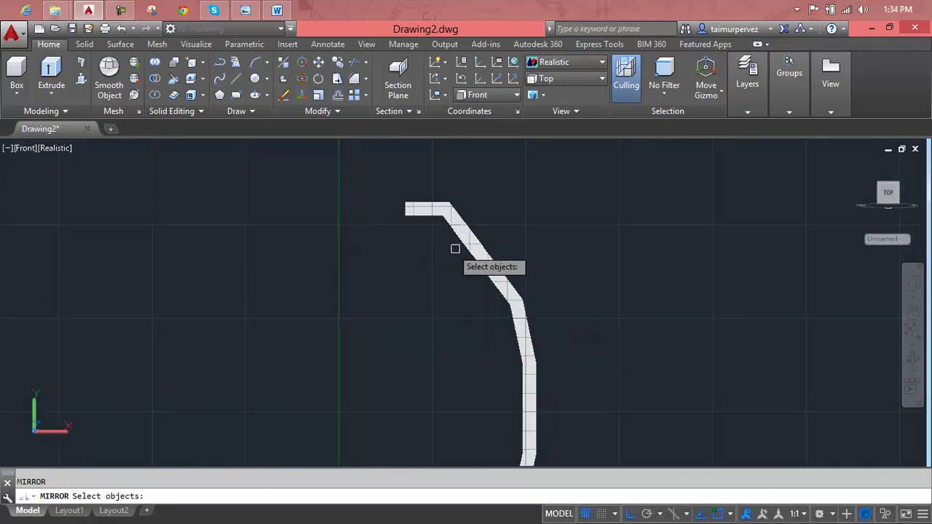
scroll(470, 247, "down", 2)
left_click(515, 209)
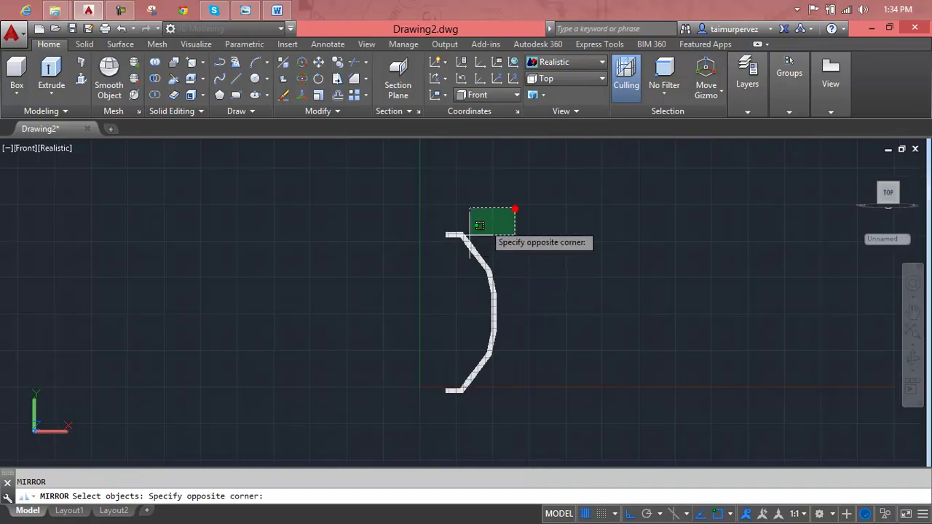
left_click(412, 395)
key("Return")
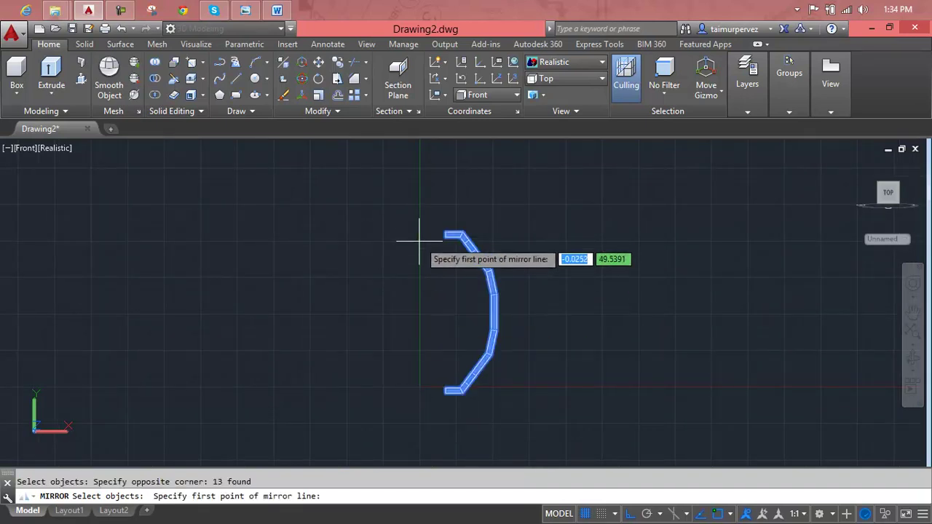
left_click(418, 233)
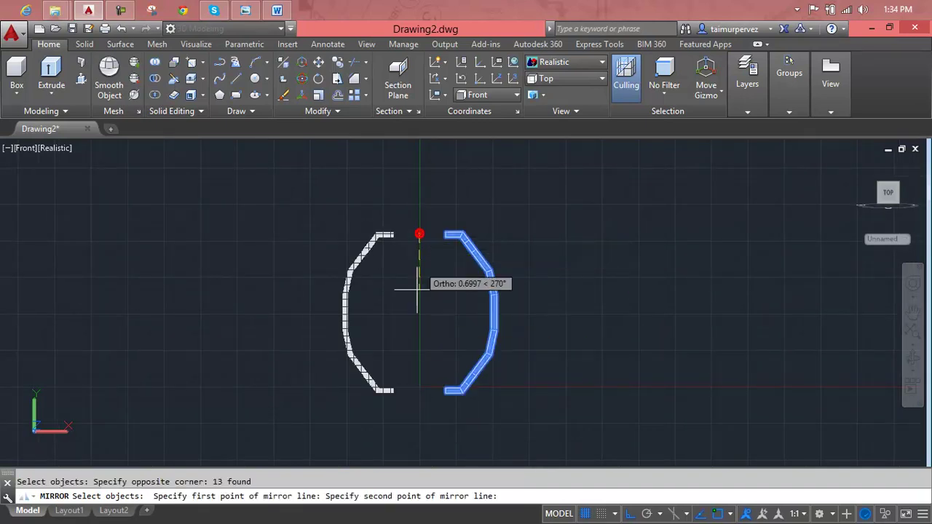
left_click(418, 396)
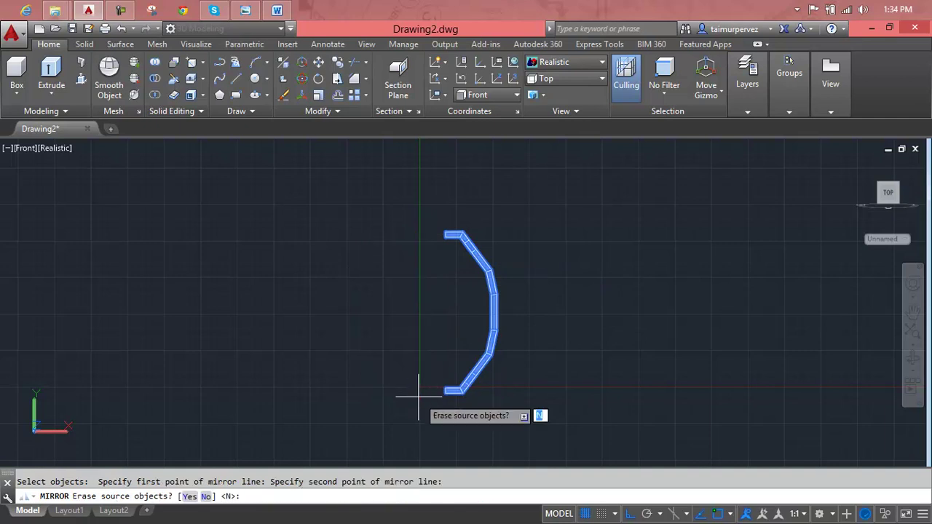
key("Return")
key("Escape")
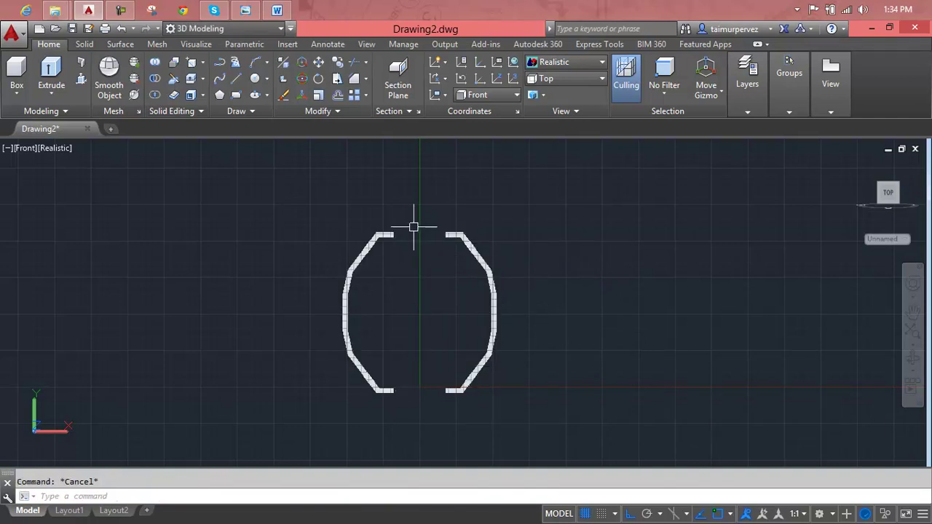
scroll(414, 227, "up", 5)
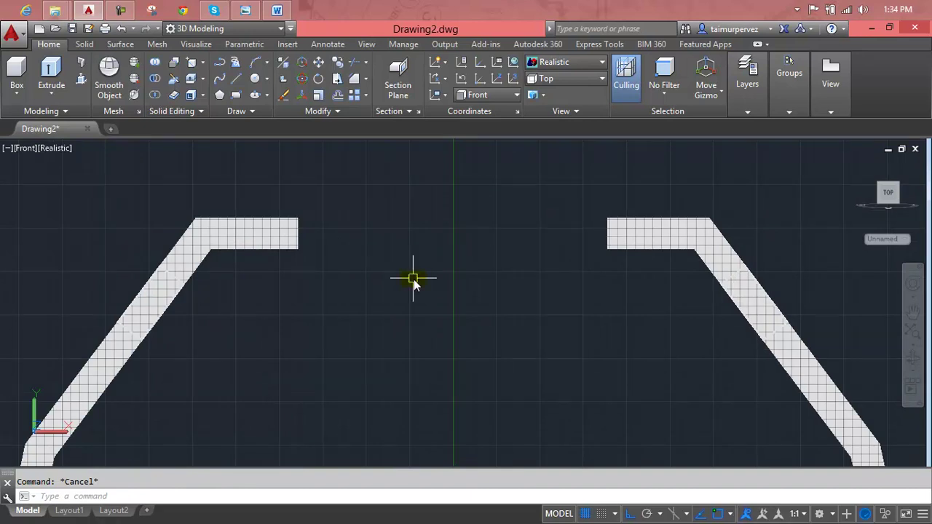
- Go to Top view, then Home view, and orbit and zoom close to both handles
left_click(30, 148)
left_click(45, 182)
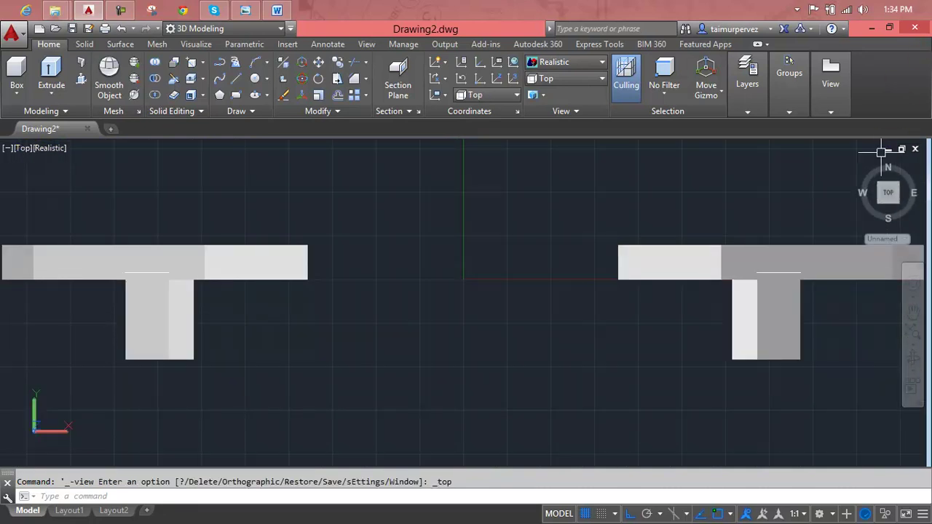
mouse_move(888, 192)
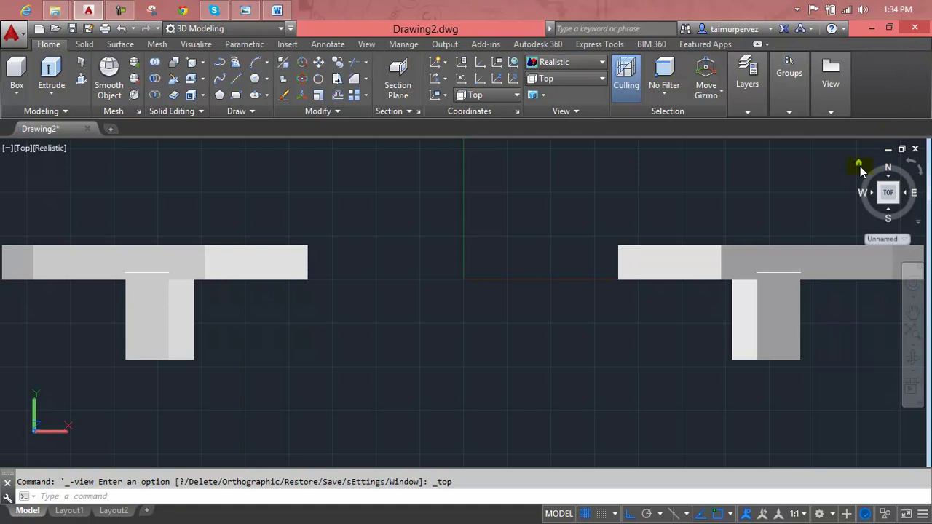
left_click(859, 166)
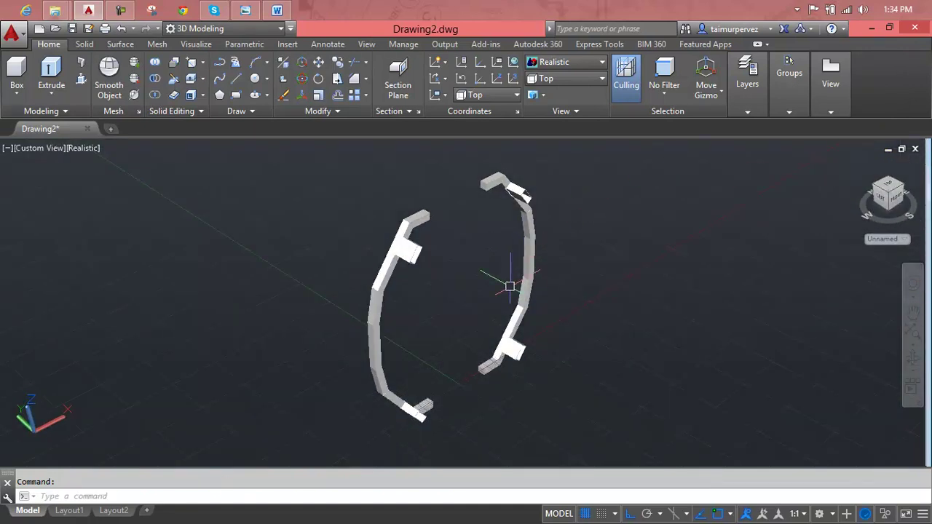
middle_click_drag(510, 287, 490, 269, "shift")
scroll(486, 186, "up", 3)
middle_click_drag(489, 187, 476, 217, "shift")
key("Escape")
left_click(193, 79)
scroll(463, 194, "up", 3)
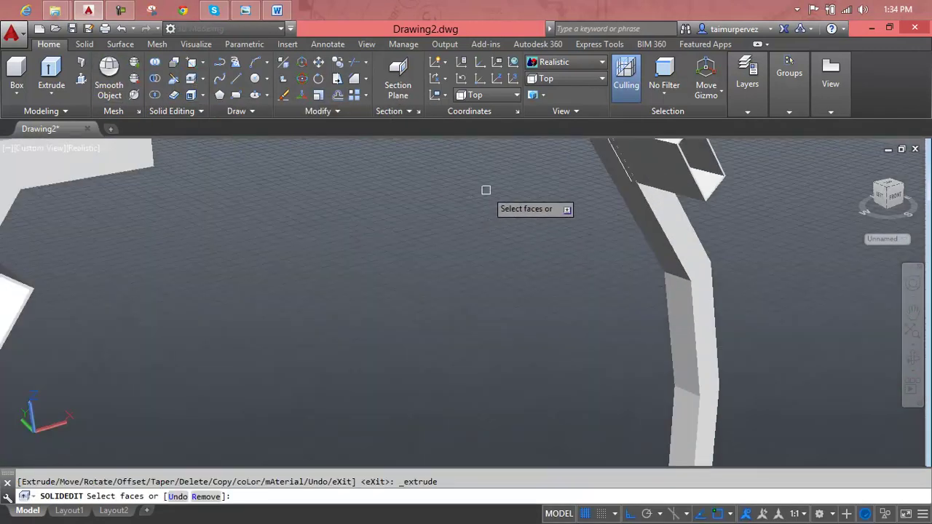
middle_click_drag(485, 192, 473, 327, "shift")
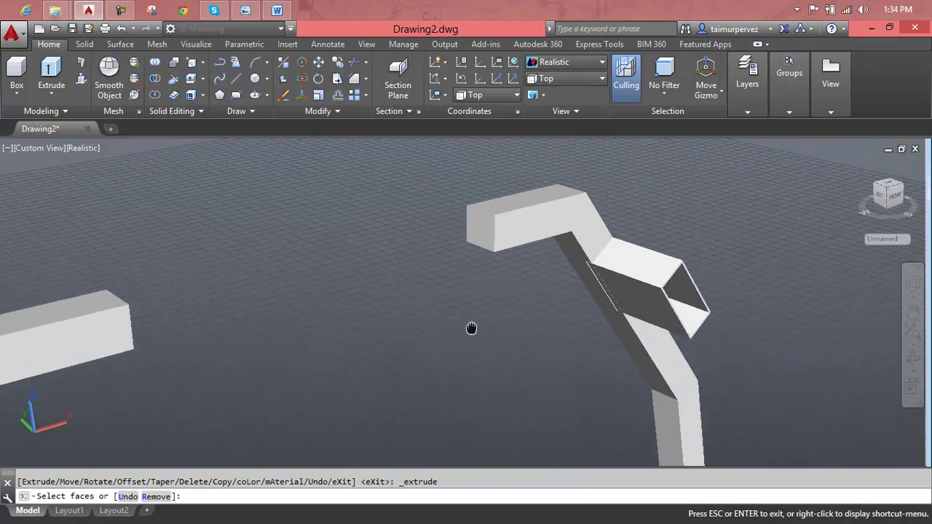
left_click(481, 236)
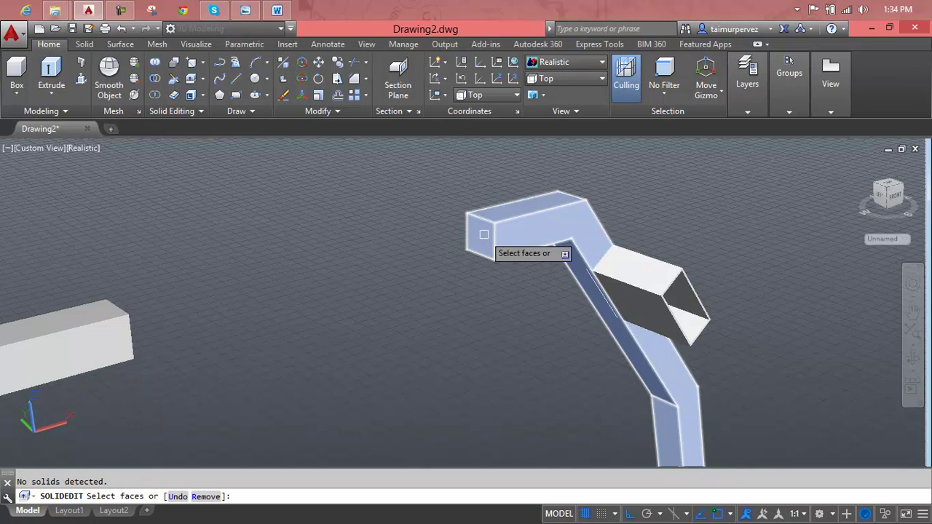
left_click(483, 234)
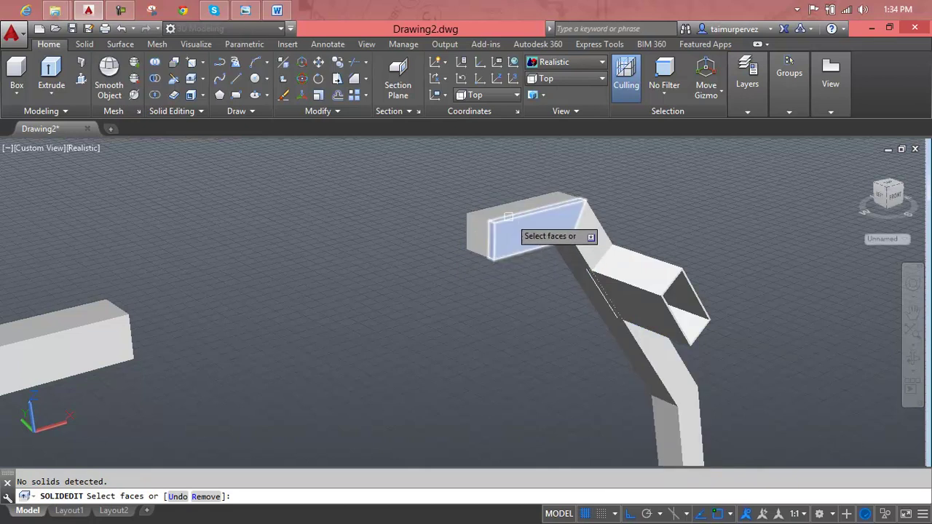
left_click(500, 211)
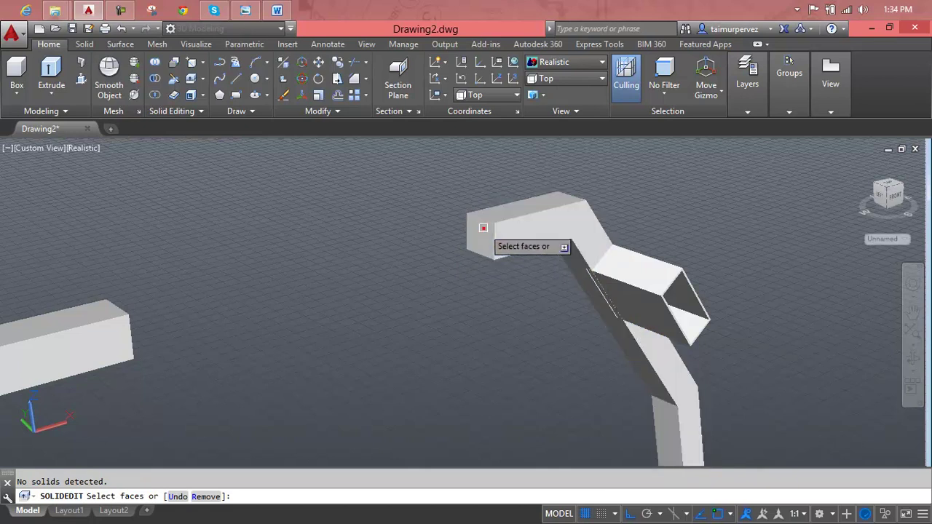
middle_click_drag(175, 333, 354, 270, "shift")
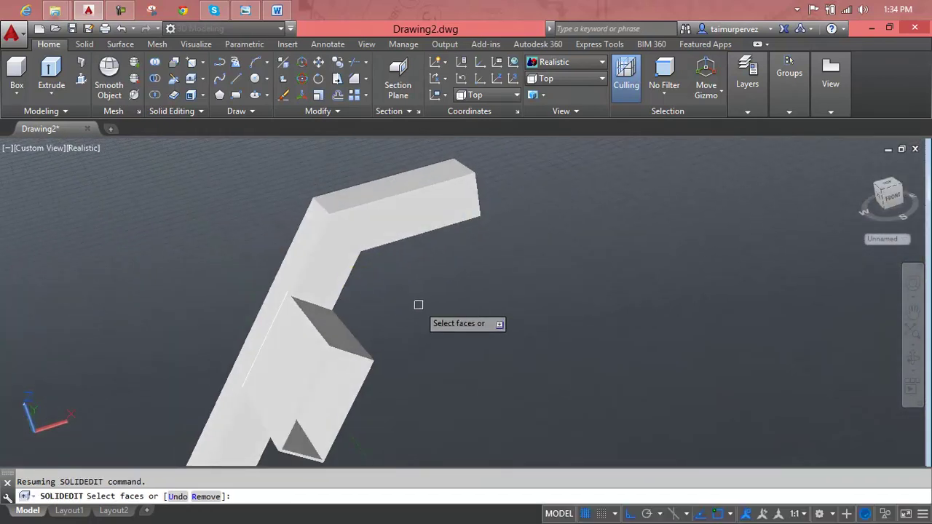
middle_click_drag(418, 305, 304, 295, "shift")
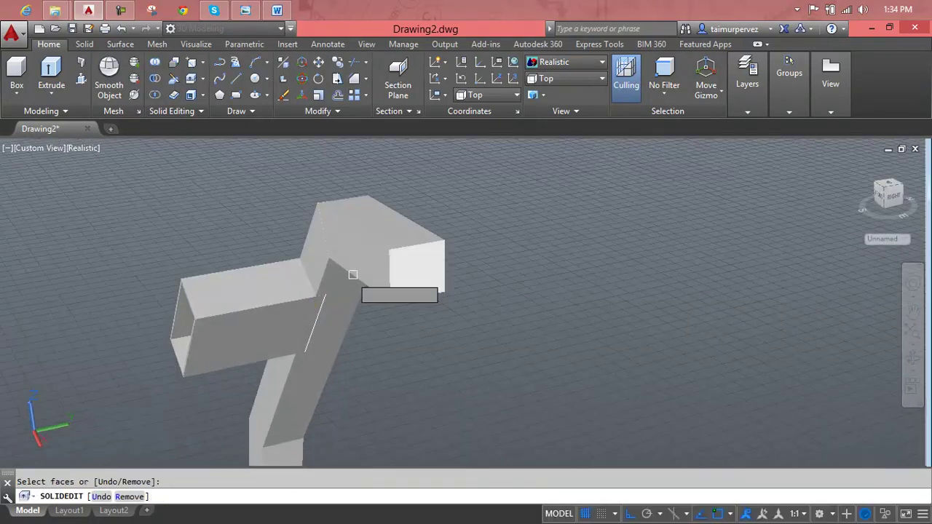
left_click(368, 260)
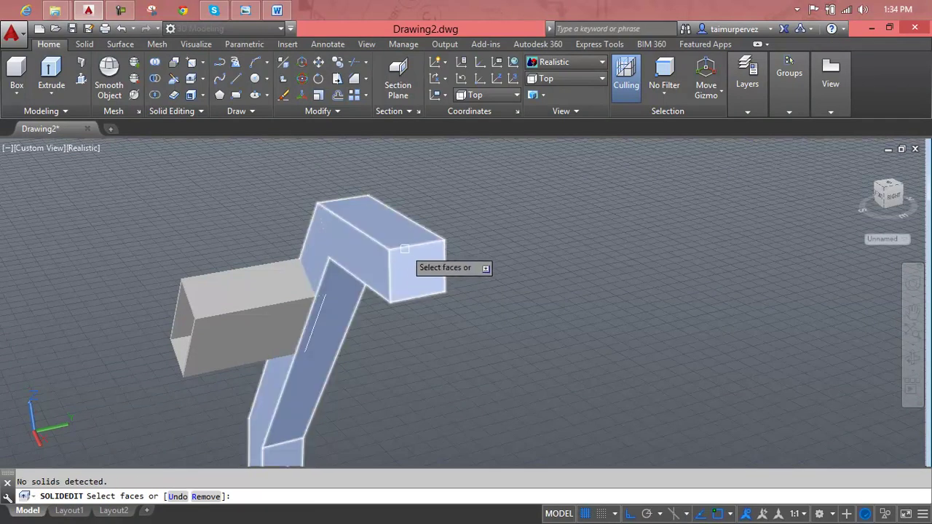
left_click(405, 250)
left_click(407, 270)
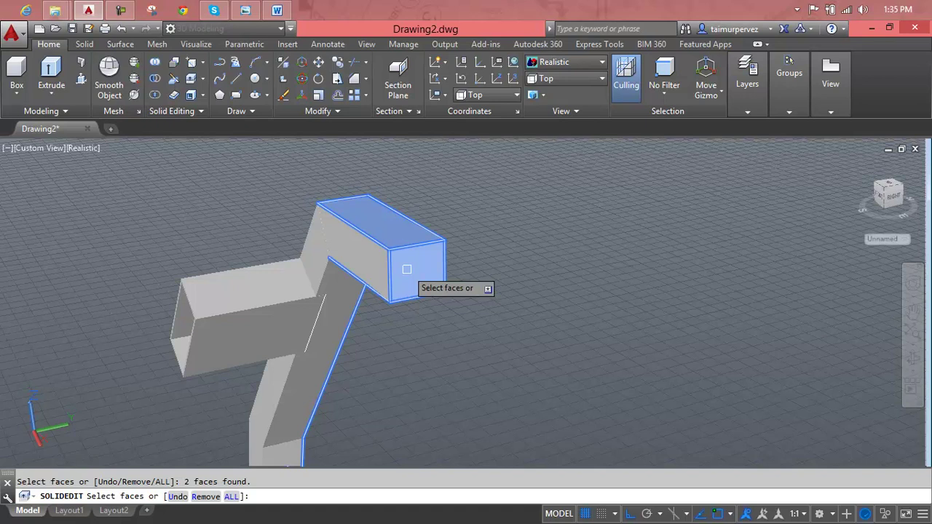
left_click(397, 240)
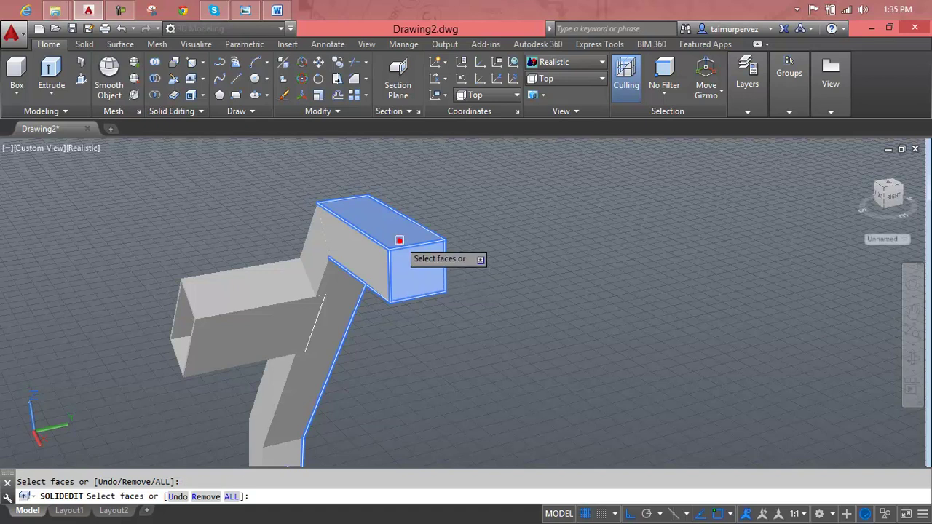
key("Escape")
key("Escape")
left_click(409, 257)
key("Escape")
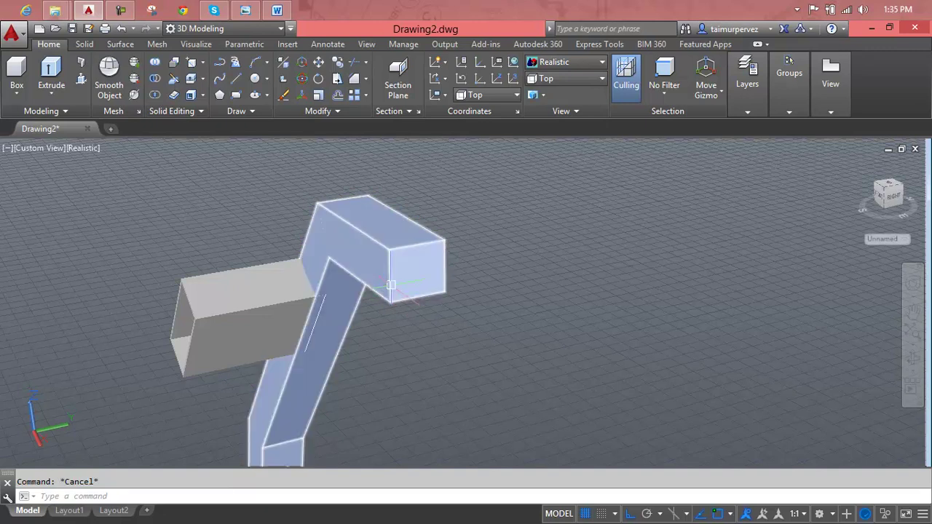
- Frame both arcs and erase the 13-object mirrored handle copy
mouse_move(391, 285)
middle_mouse_down()
mouse_move(460, 323)
mouse_move(433, 325)
middle_mouse_up()
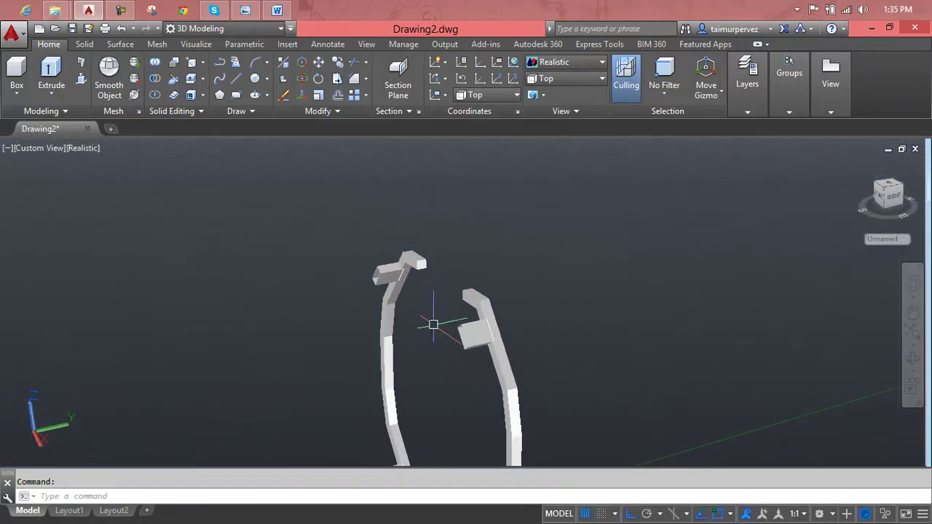
mouse_move(439, 364)
middle_mouse_down("shift")
mouse_move(470, 366)
mouse_move(561, 327)
mouse_move(537, 364)
mouse_move(471, 361)
mouse_move(447, 374)
middle_mouse_up("shift")
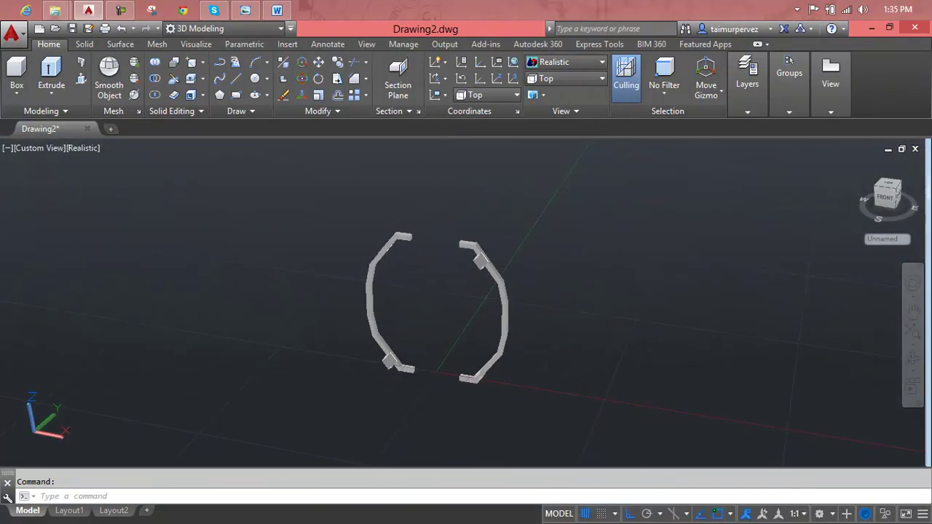
middle_click_drag(393, 353, 419, 321, "shift")
scroll(422, 259, "up", 3)
scroll(423, 265, "up", 2)
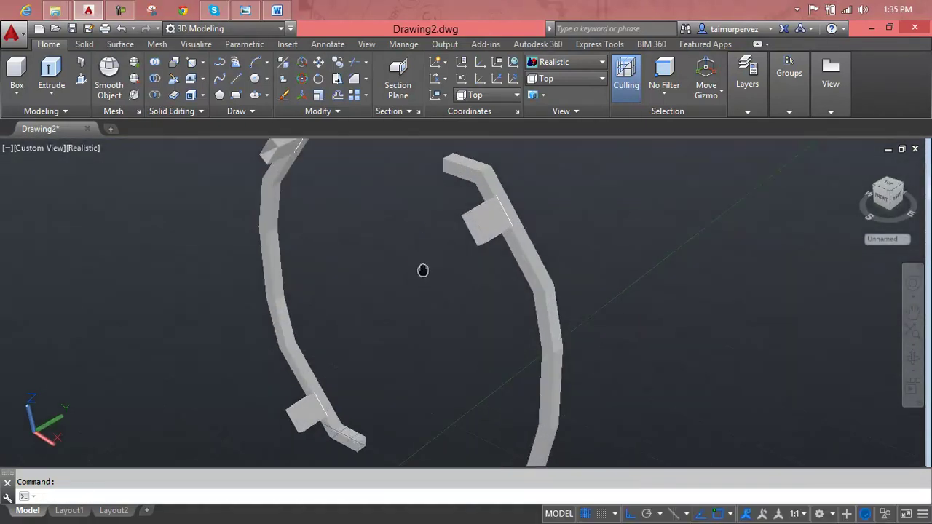
scroll(424, 273, "up", 2)
left_click_drag(426, 283, 432, 299)
key("Escape")
scroll(505, 283, "down", 2)
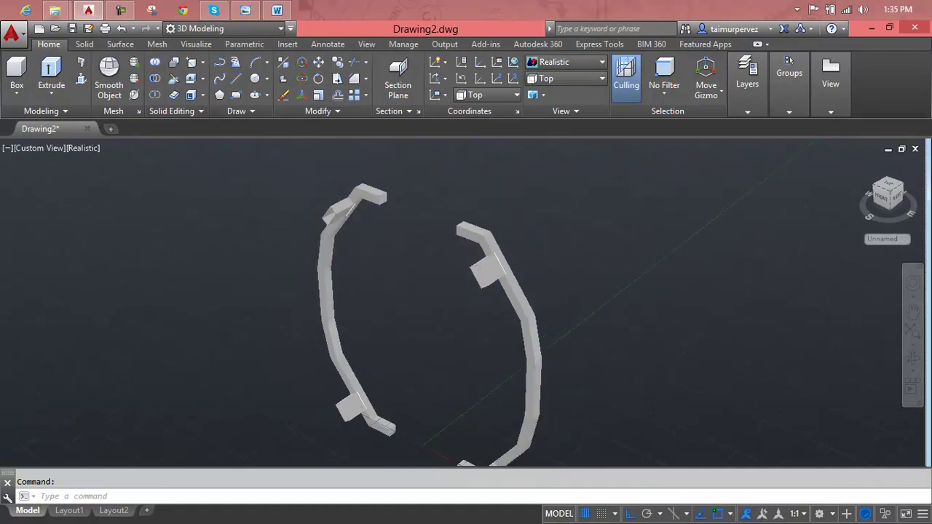
scroll(526, 269, "down", 2)
left_click(525, 269)
left_click(438, 397)
key("Delete")
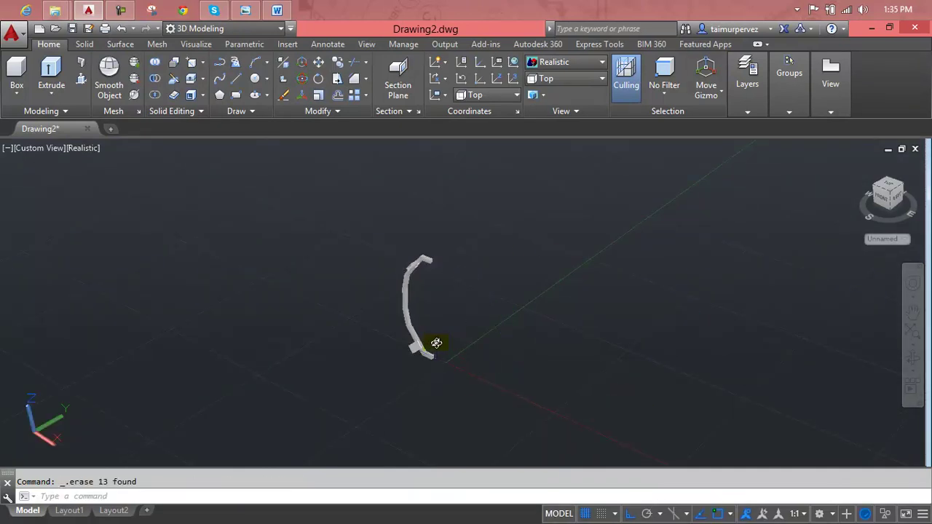
- Pan and orbit to inspect the single remaining curved handle
scroll(422, 305, "up", 3)
scroll(419, 306, "up", 1)
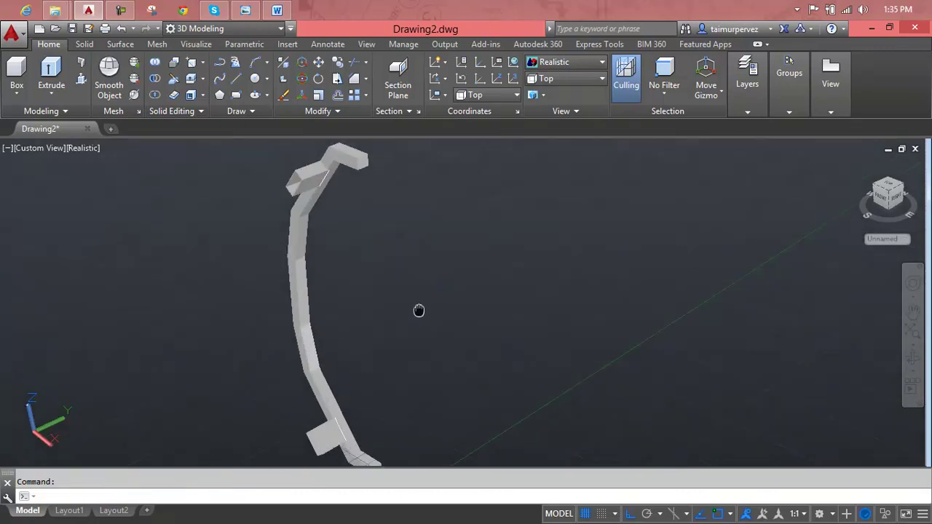
left_click_drag(419, 310, 451, 314)
key("Escape")
mouse_move(400, 343)
middle_mouse_down()
mouse_move(467, 362)
mouse_move(437, 354)
mouse_move(435, 338)
middle_mouse_up()
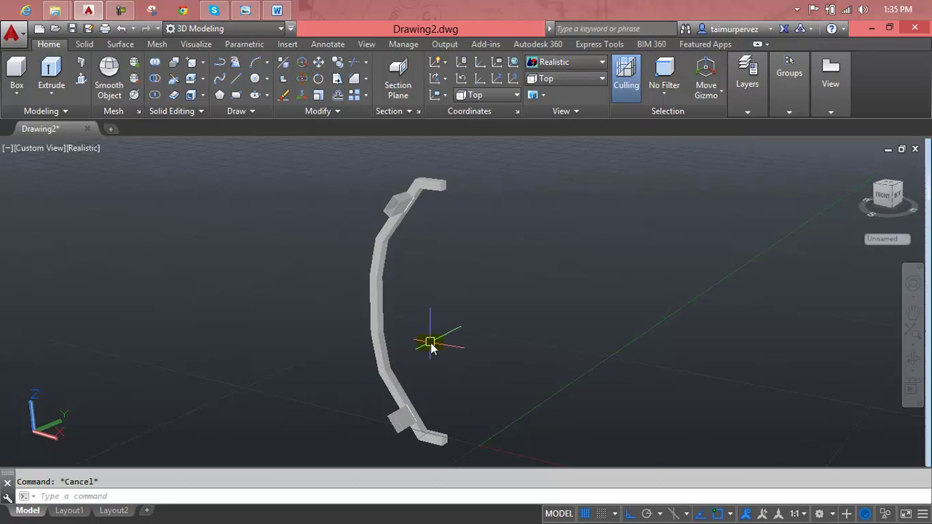